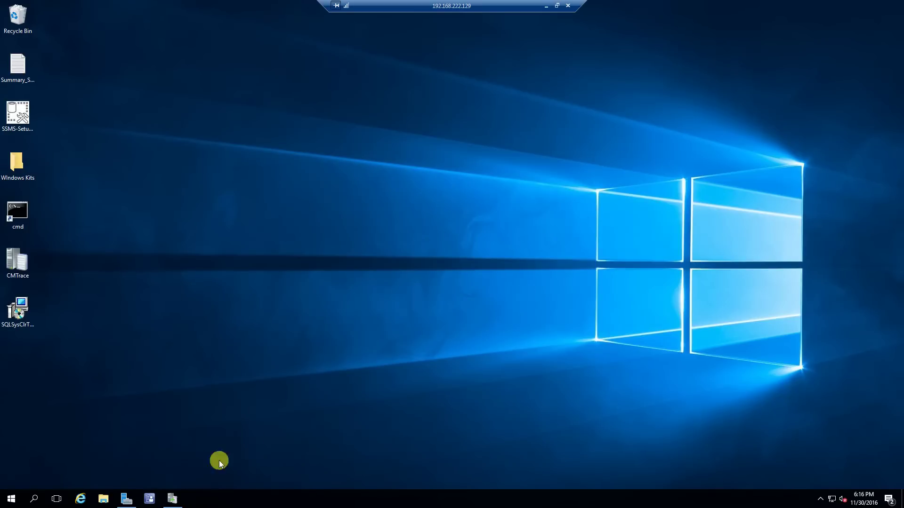
# - Launch the Configuration Manager console from the taskbar
pyautogui.click(149, 500)
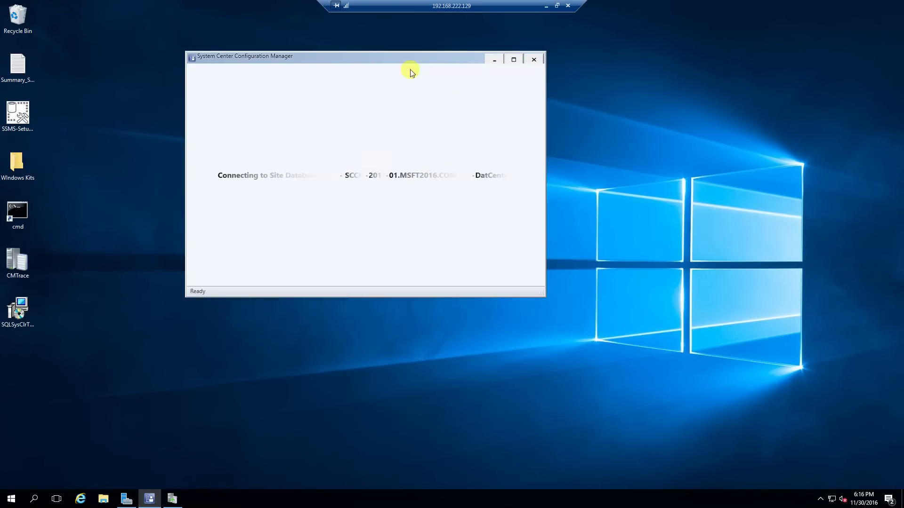
# - Maximize the console and confirm All Software Updates in Software Library lists 0 items
pyautogui.click(515, 59)
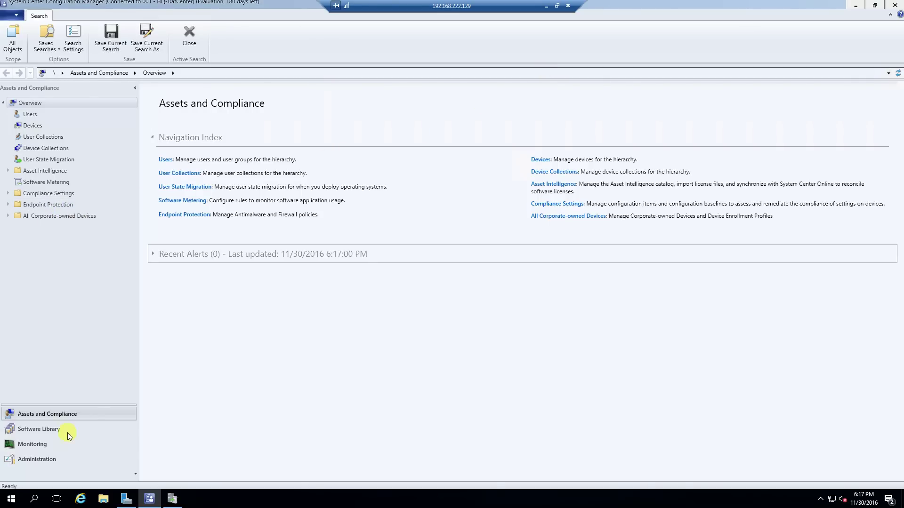
pyautogui.click(40, 429)
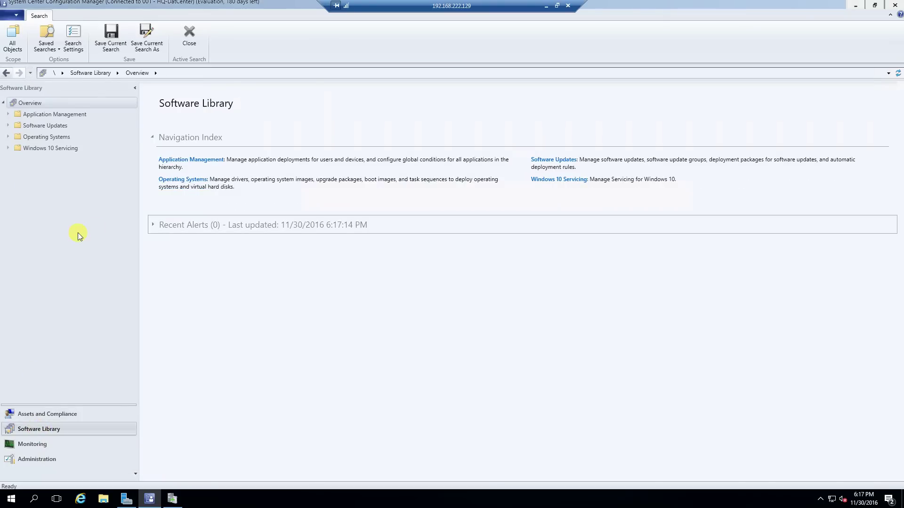
pyautogui.click(8, 125)
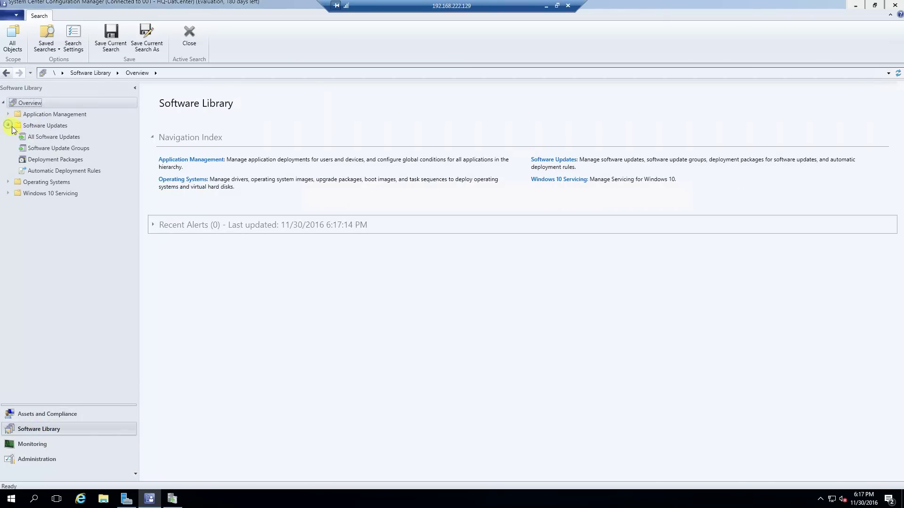
pyautogui.click(53, 137)
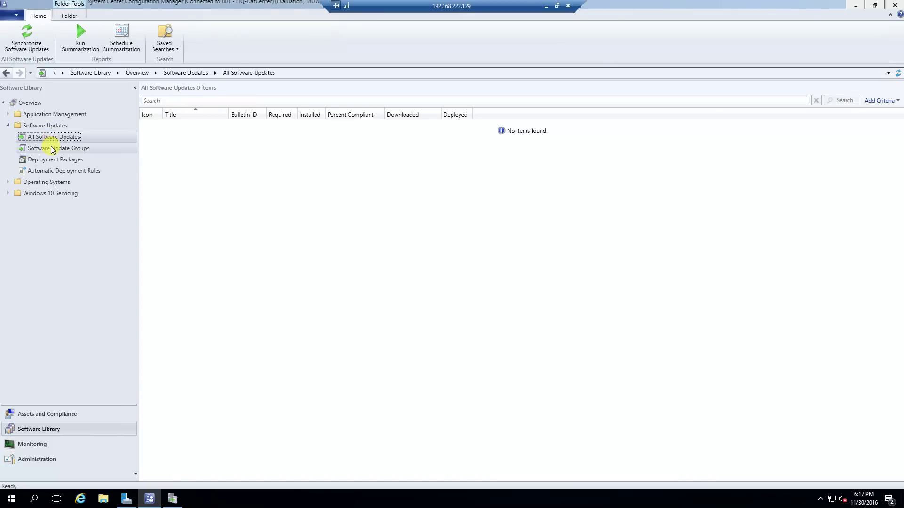
pyautogui.click(54, 148)
pyautogui.click(55, 138)
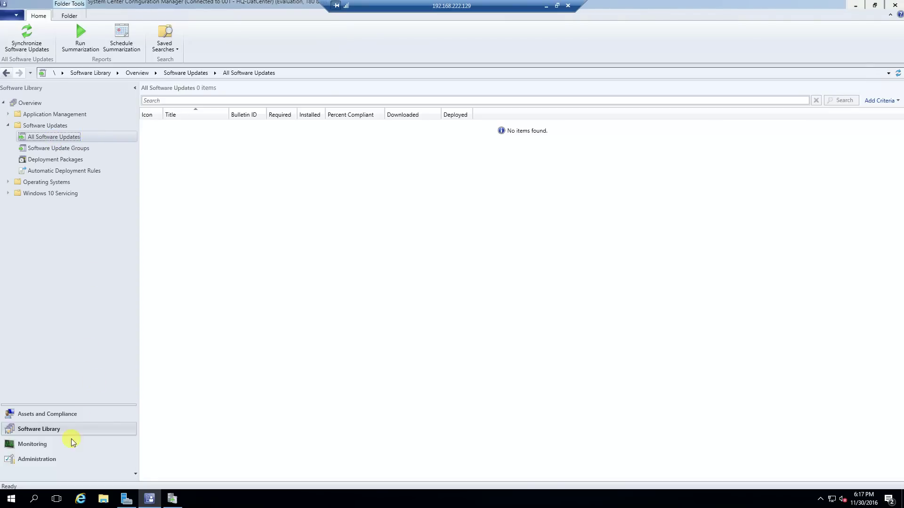
# - In Administration, look over the site server's roles, then show the Sites list with 001 - HQ-DatCenter
pyautogui.click(44, 459)
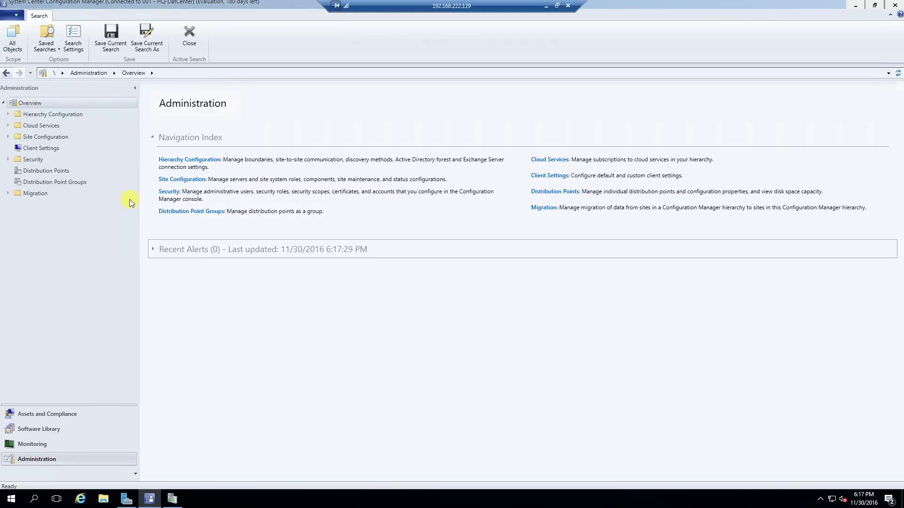
pyautogui.click(8, 136)
pyautogui.click(43, 159)
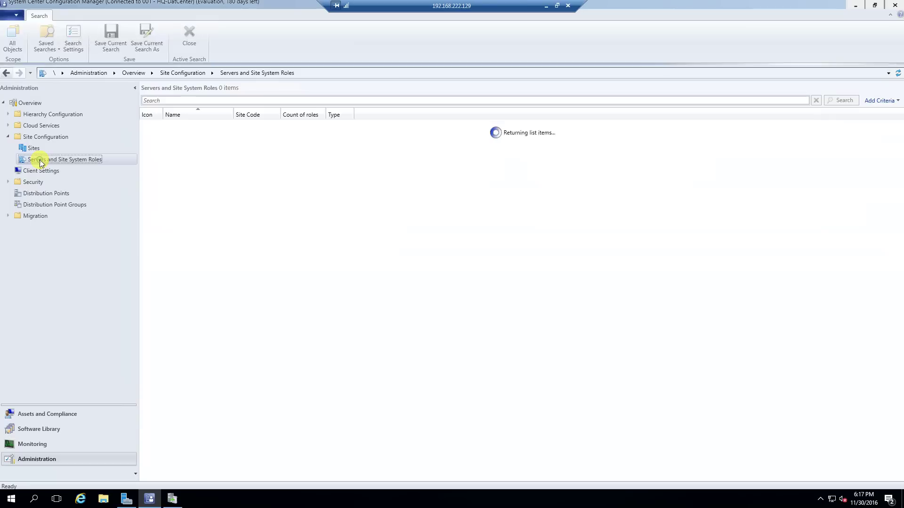
pyautogui.click(193, 125)
pyautogui.rightClick(191, 125)
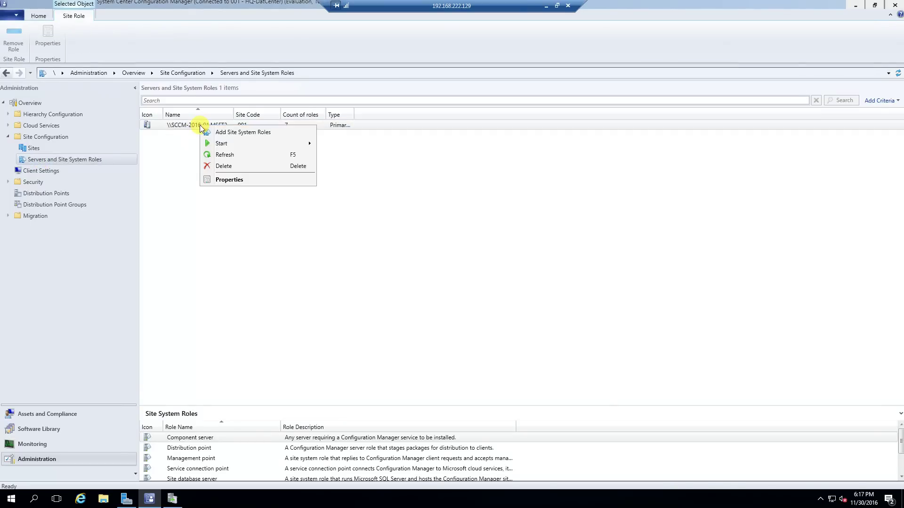
pyautogui.click(190, 126)
pyautogui.click(34, 148)
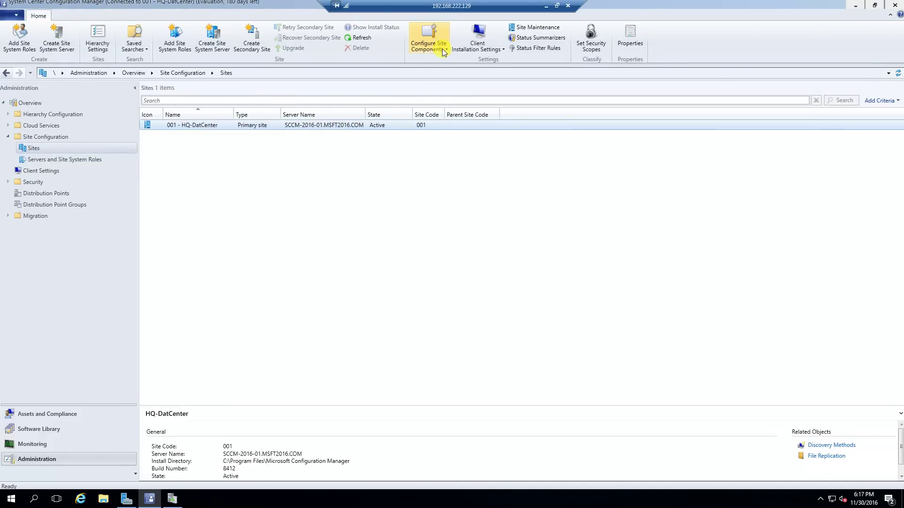
pyautogui.click(429, 47)
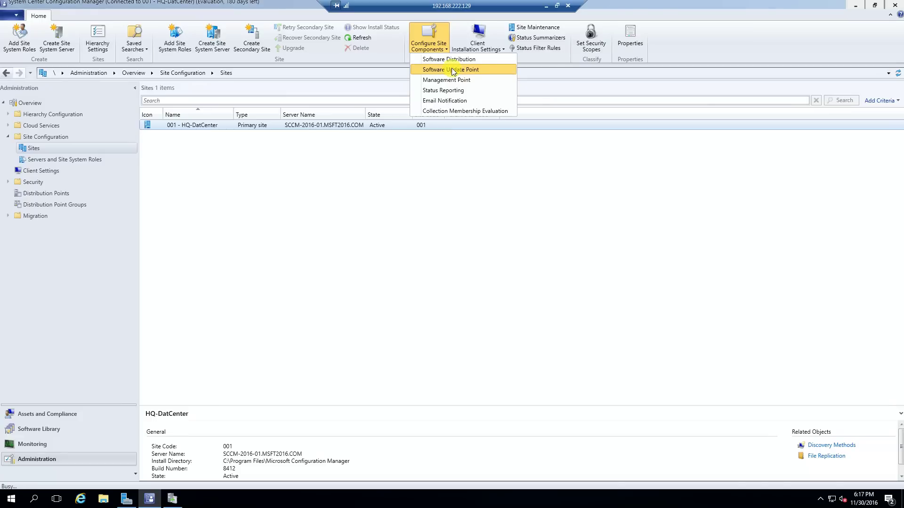
pyautogui.click(452, 70)
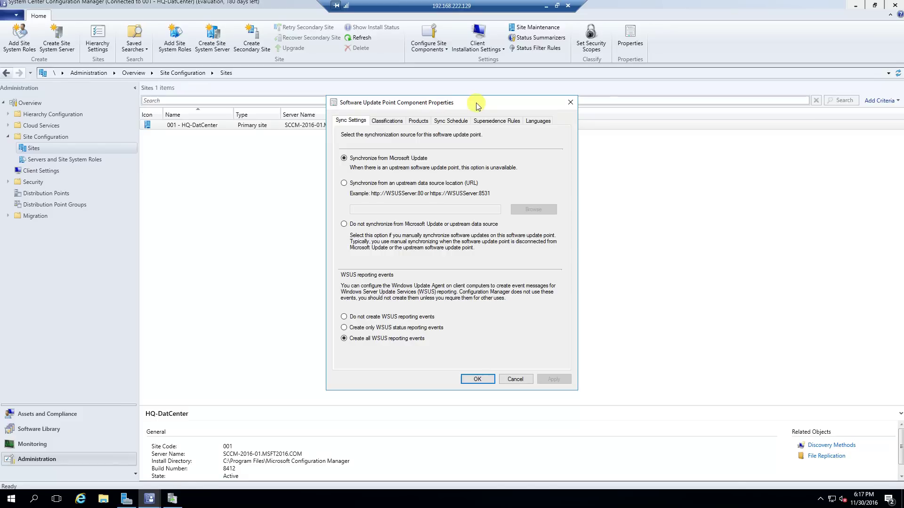
pyautogui.click(344, 318)
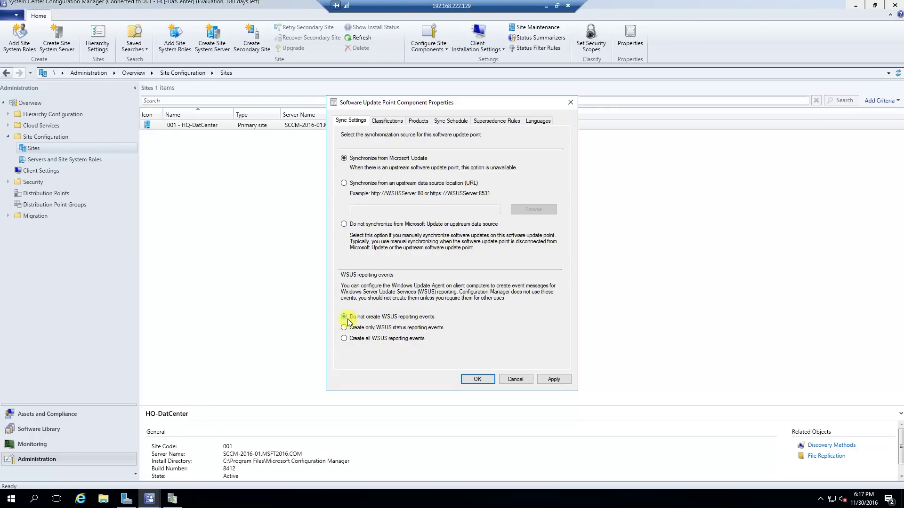
pyautogui.click(344, 339)
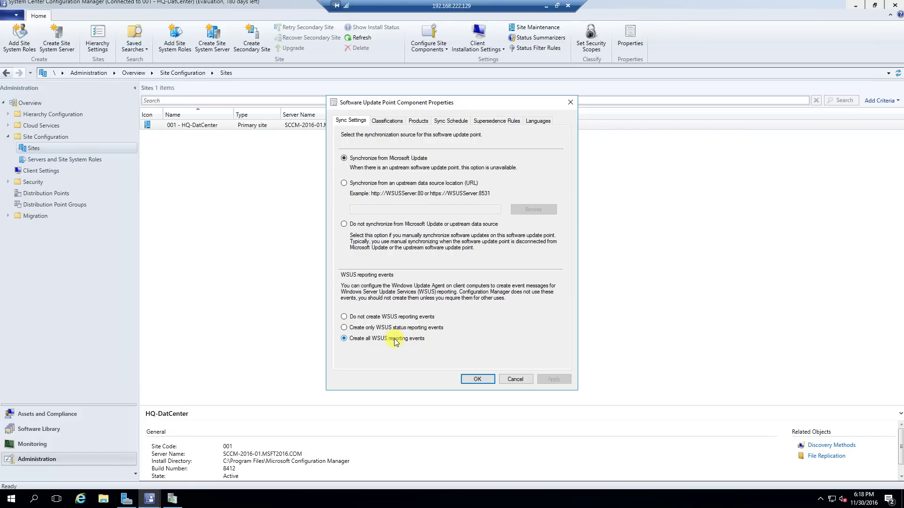
pyautogui.click(389, 121)
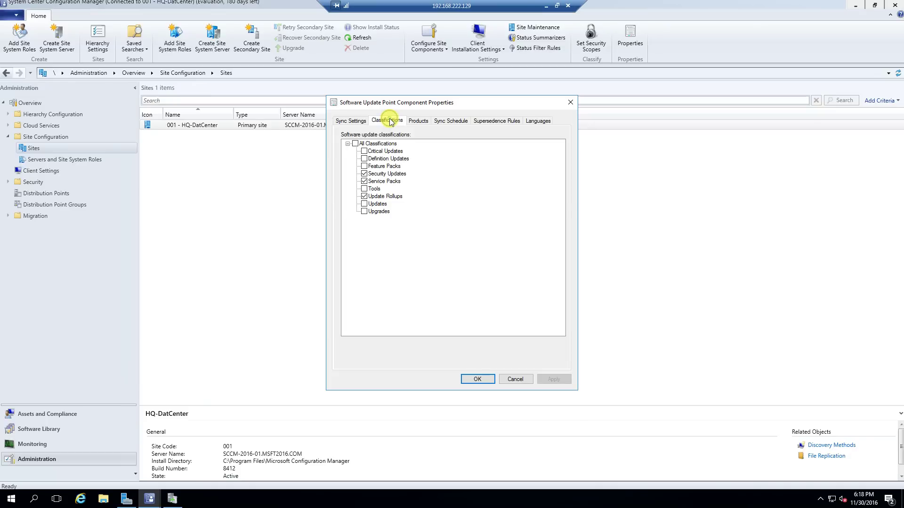
pyautogui.click(418, 121)
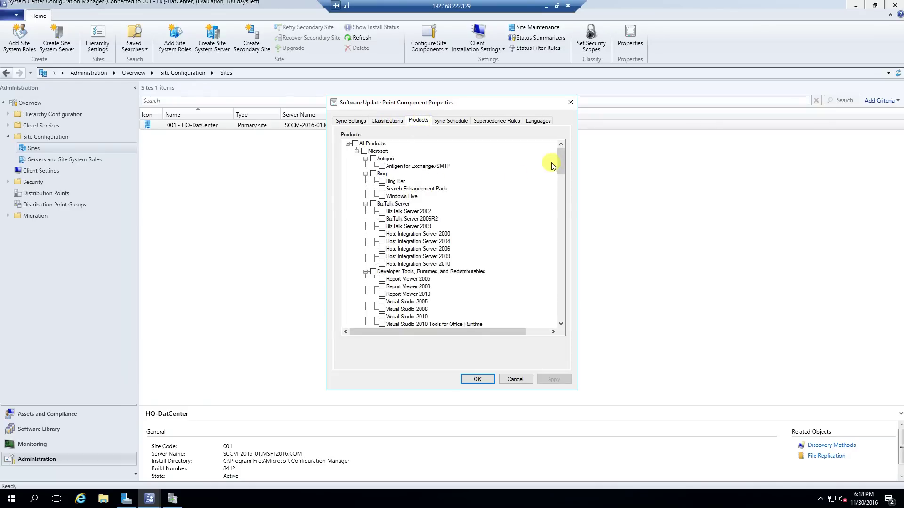
pyautogui.moveTo(561, 162); pyautogui.dragTo(561, 276)
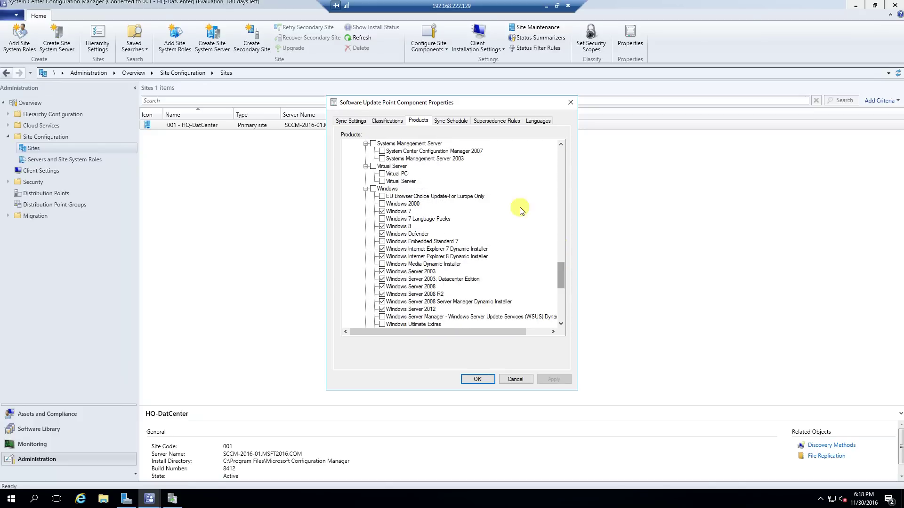
pyautogui.click(457, 122)
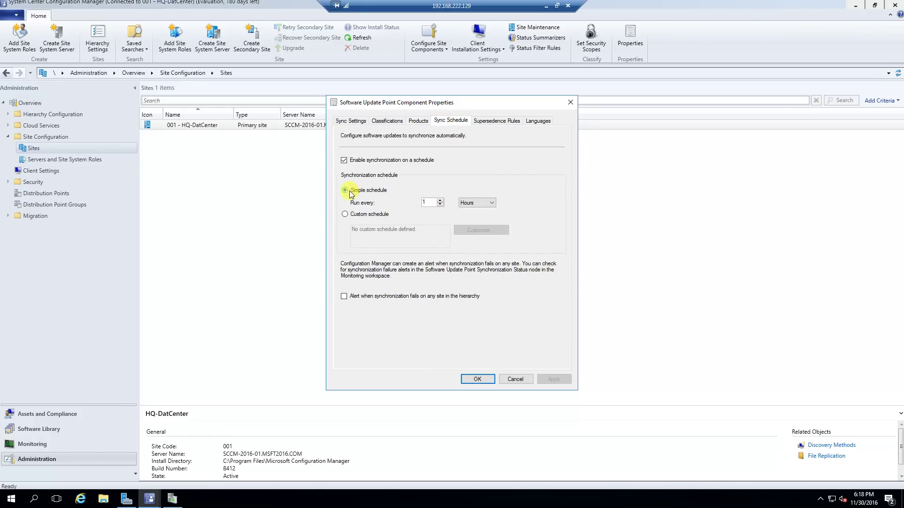
pyautogui.doubleClick(426, 202)
pyautogui.click(470, 205)
pyautogui.click(500, 122)
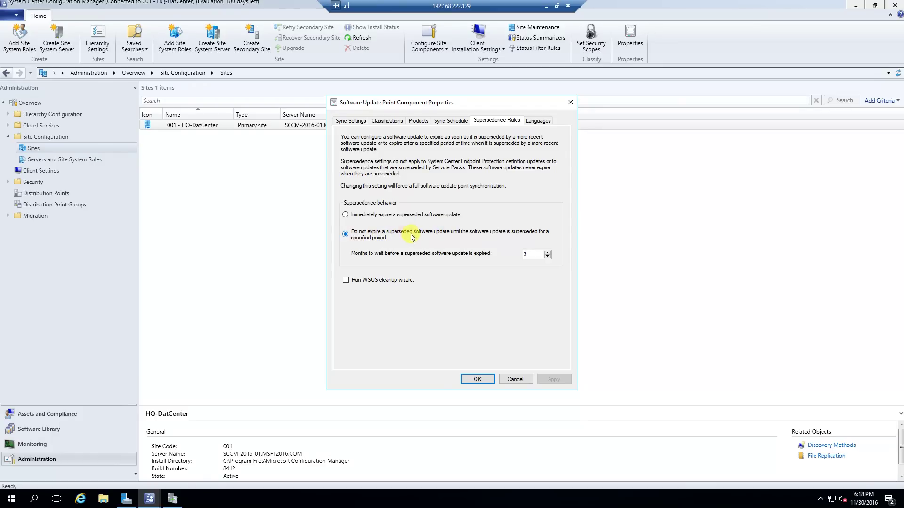
pyautogui.click(538, 120)
pyautogui.moveTo(558, 237); pyautogui.dragTo(567, 304)
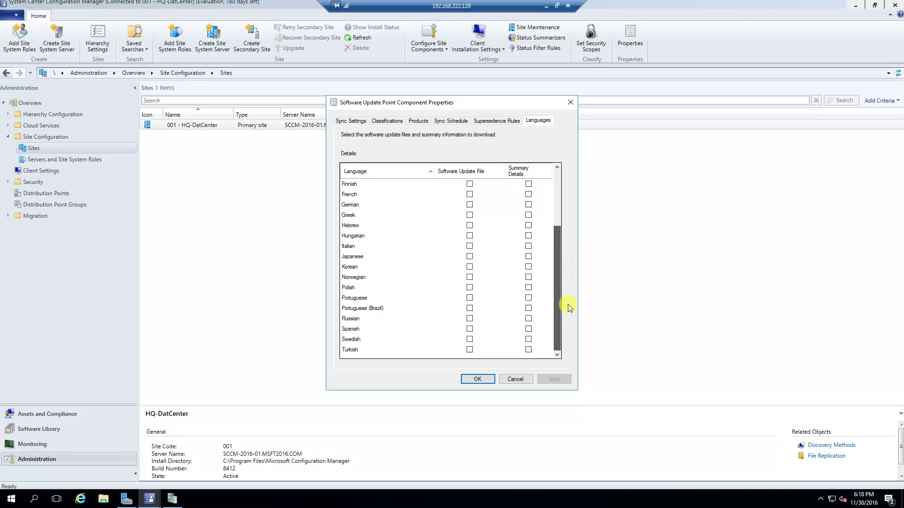
pyautogui.click(480, 380)
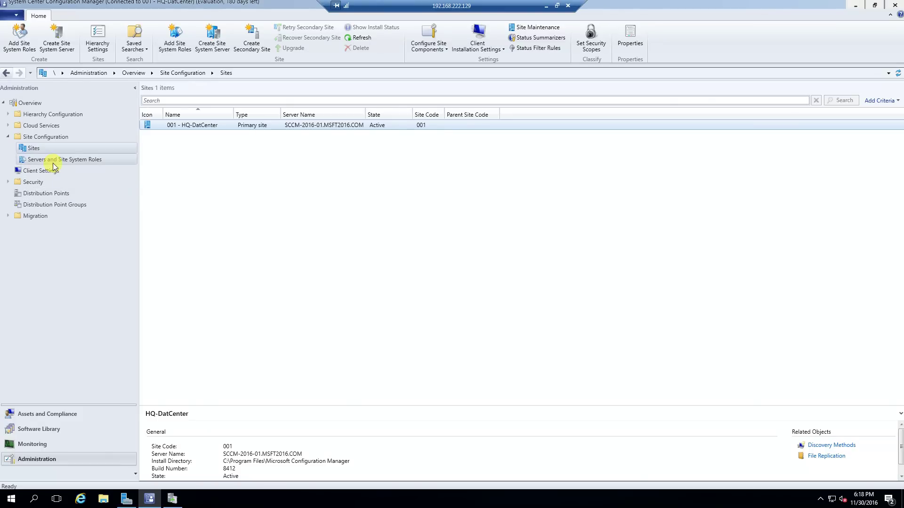
# - Go back to the Software Library's All Software Updates list, still showing 0 items
pyautogui.click(296, 253)
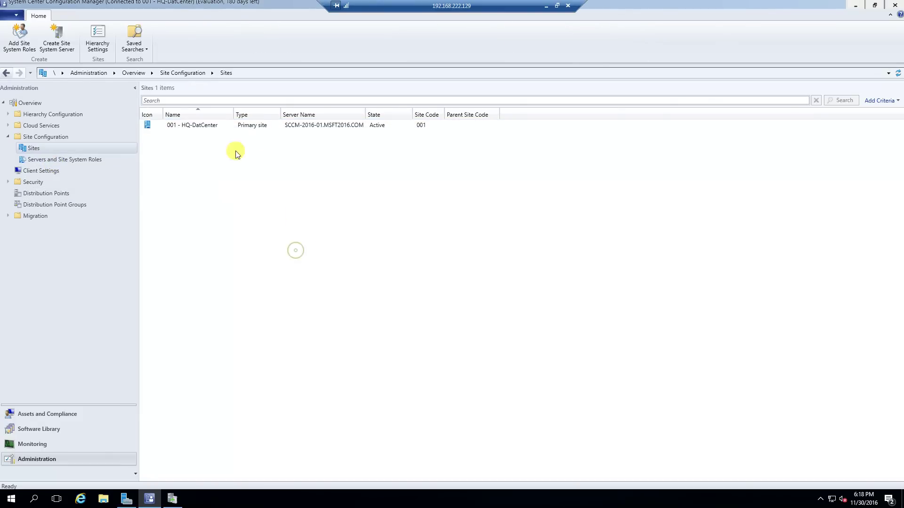
pyautogui.click(75, 161)
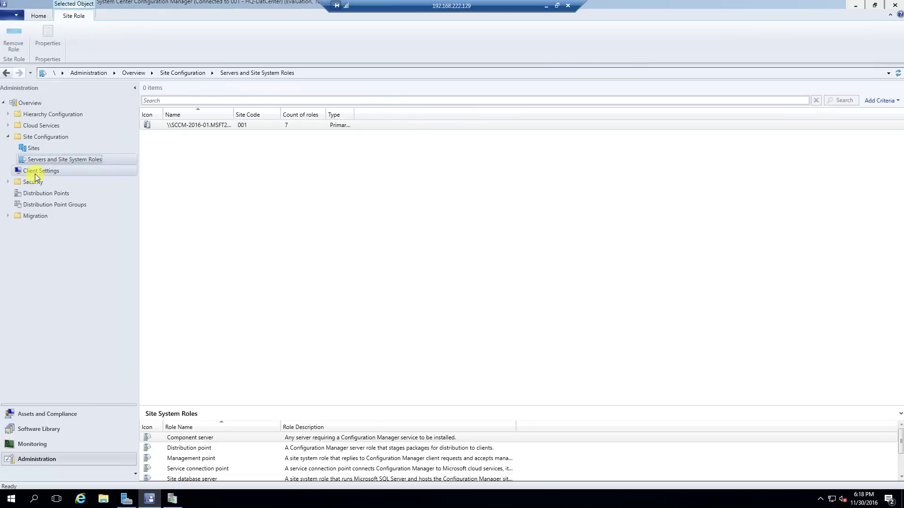
pyautogui.click(43, 429)
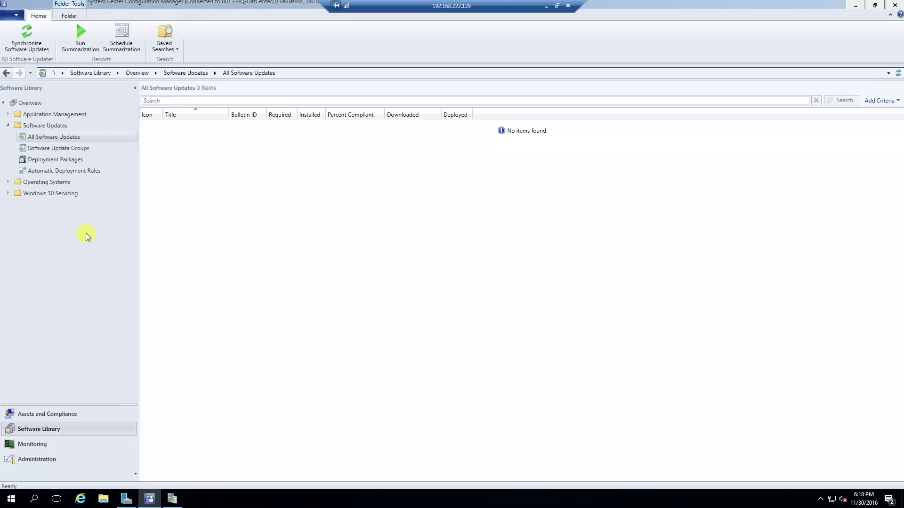
pyautogui.click(69, 148)
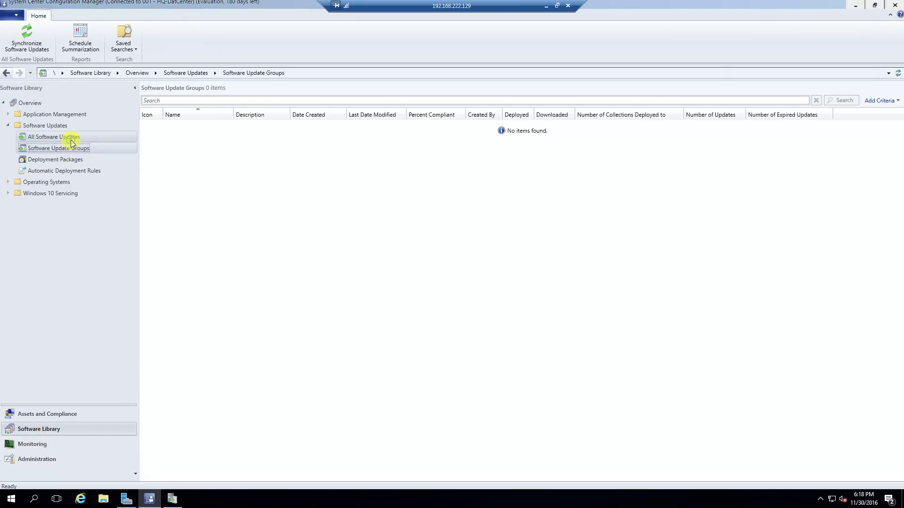
pyautogui.click(71, 138)
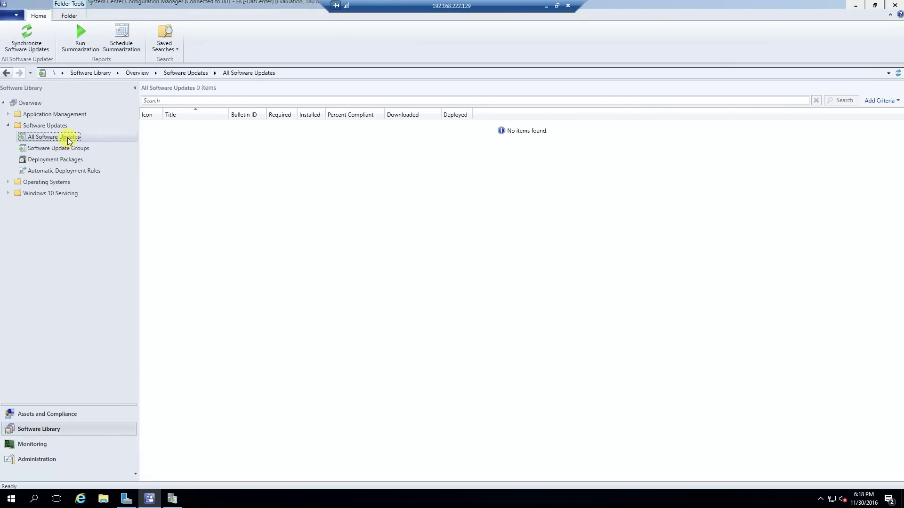
# - Run Synchronize Software Updates on All Software Updates and confirm with Yes
pyautogui.rightClick(75, 141)
pyautogui.click(104, 144)
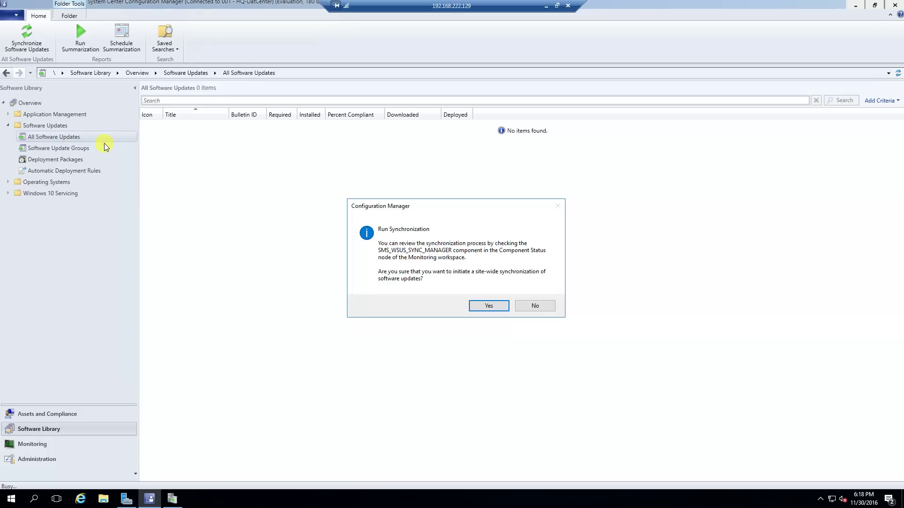
pyautogui.click(488, 306)
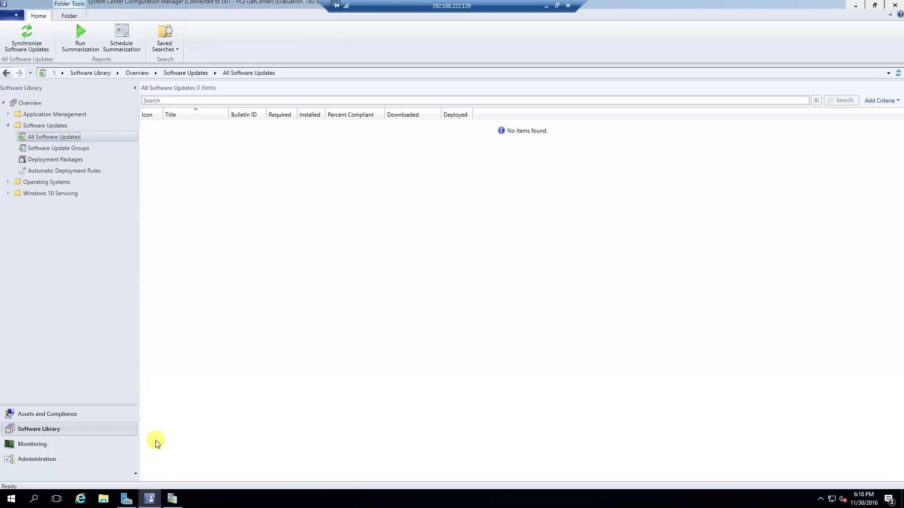
# - Restore and move the console aside, launch CMTrace, and pick wsyncmgr from the Logs folder
pyautogui.click(875, 6)
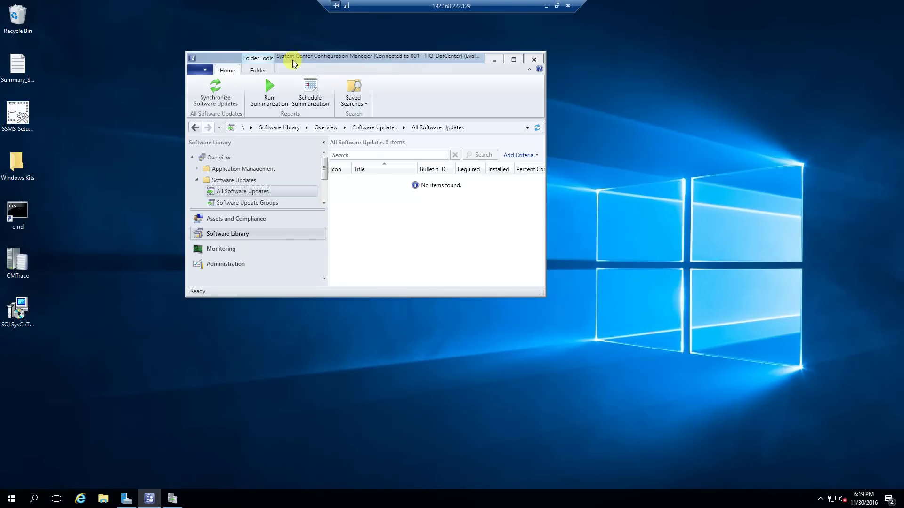
pyautogui.moveTo(301, 59); pyautogui.dragTo(106, 67)
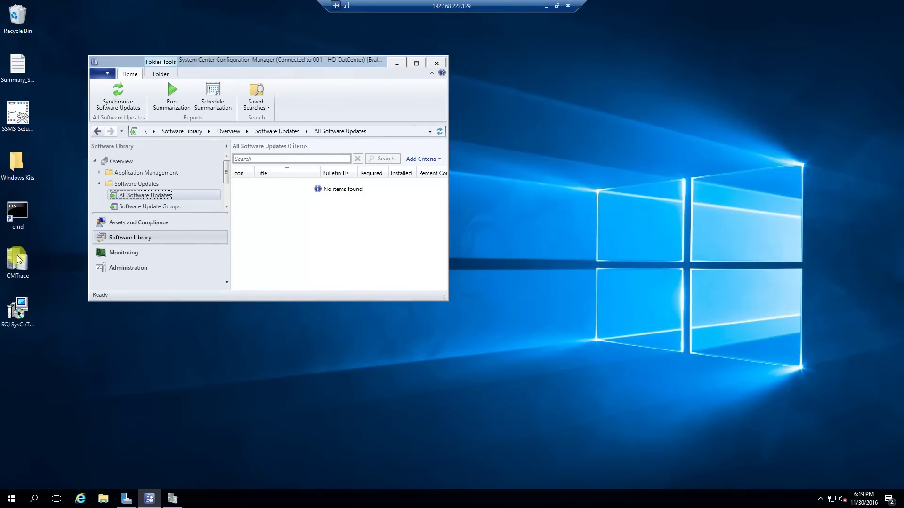
pyautogui.doubleClick(18, 277)
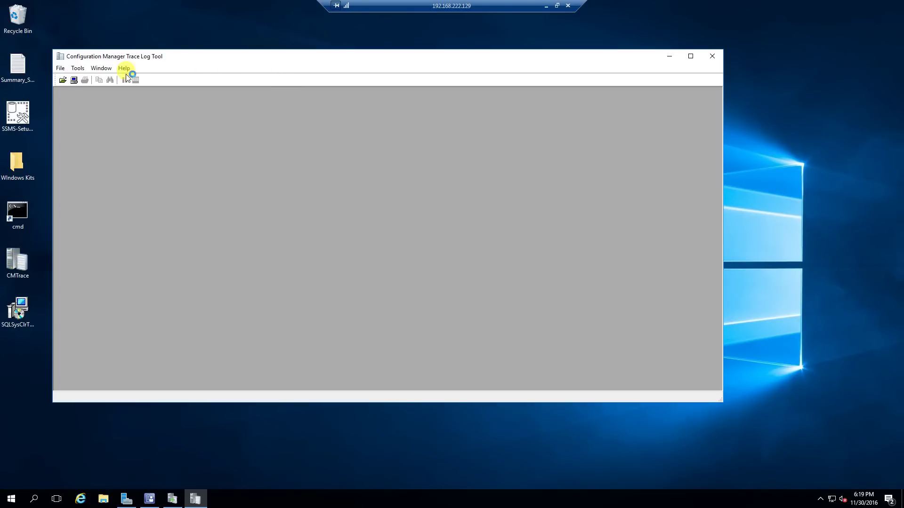
pyautogui.click(61, 81)
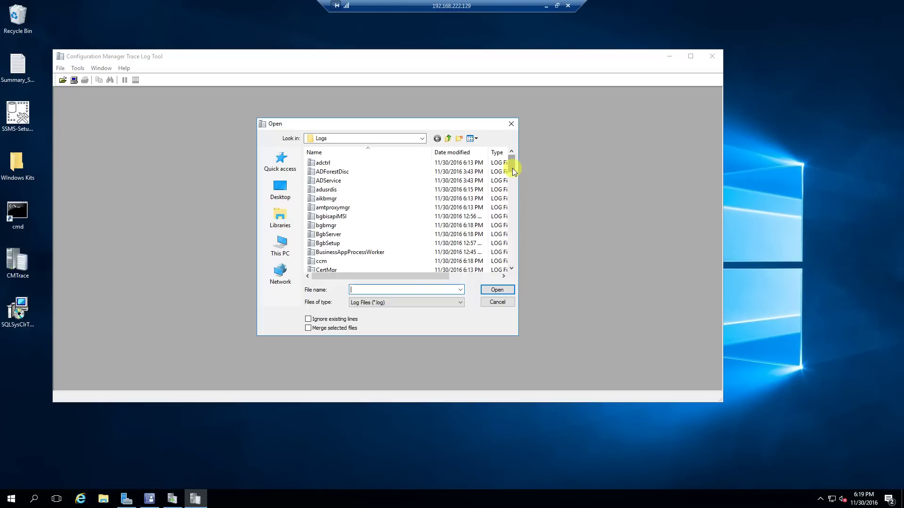
pyautogui.moveTo(513, 168); pyautogui.dragTo(498, 278)
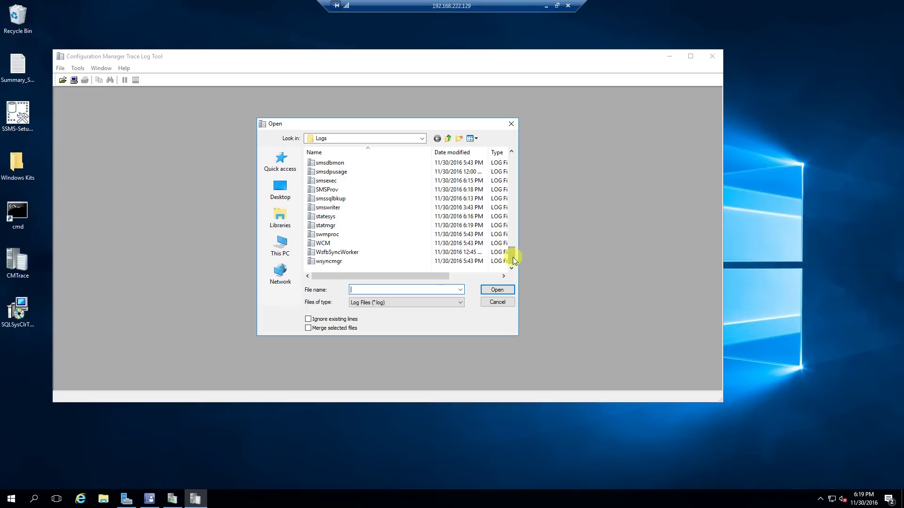
pyautogui.click(330, 263)
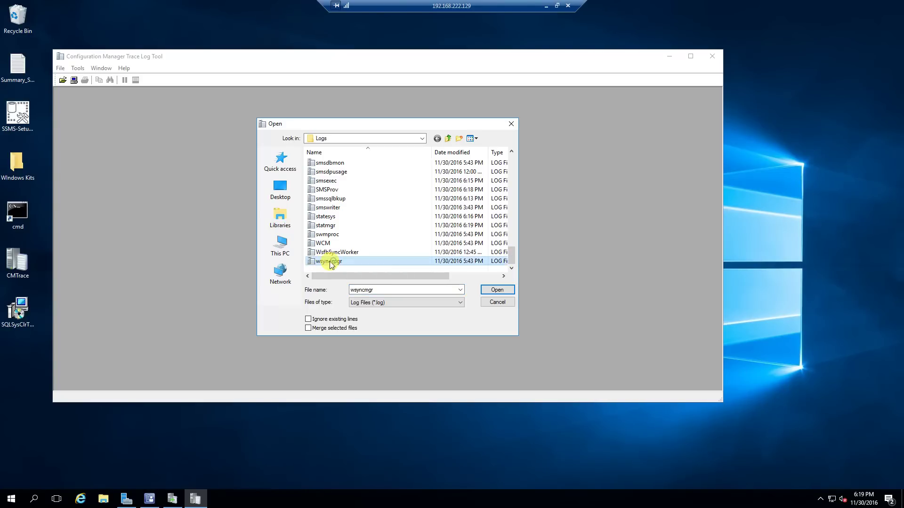
# - Open wsyncmgr.log maximized, scroll to its newest entries, and pick WCM as the next log
pyautogui.click(497, 290)
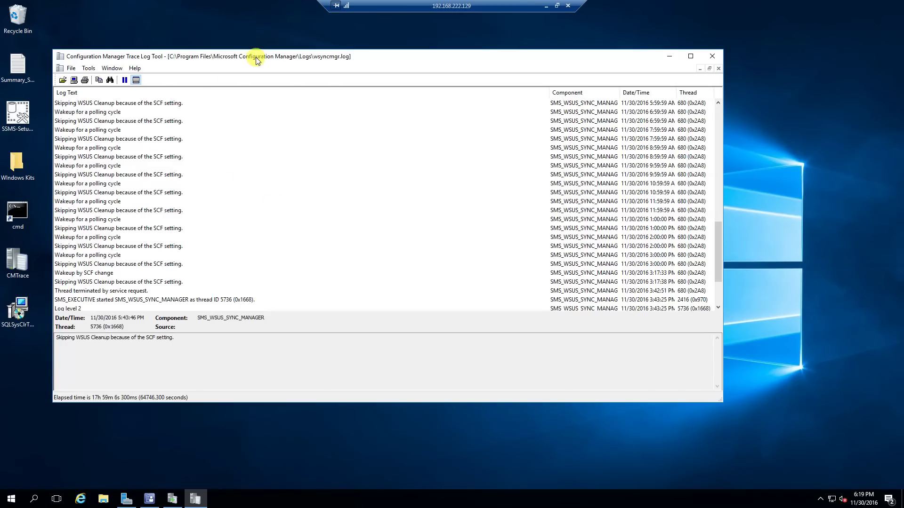
pyautogui.doubleClick(256, 58)
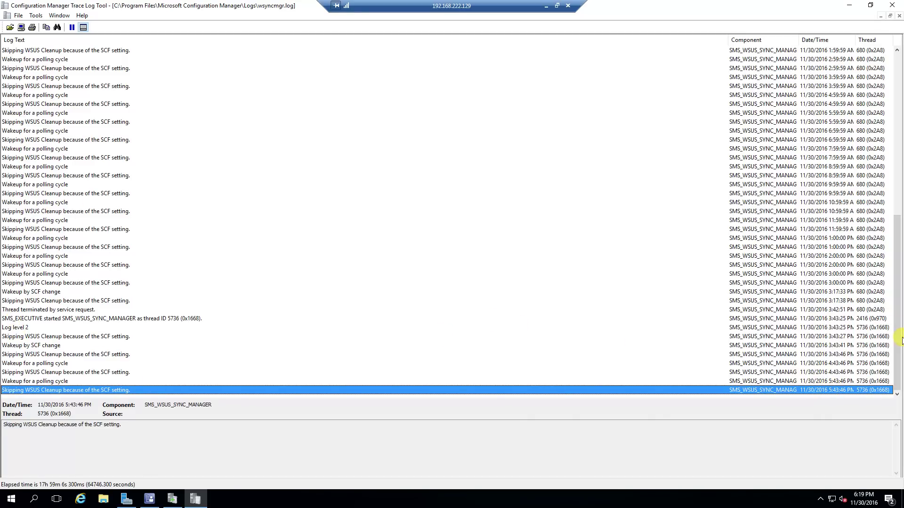
pyautogui.moveTo(890, 298); pyautogui.dragTo(875, 106)
pyautogui.moveTo(888, 206); pyautogui.dragTo(897, 382)
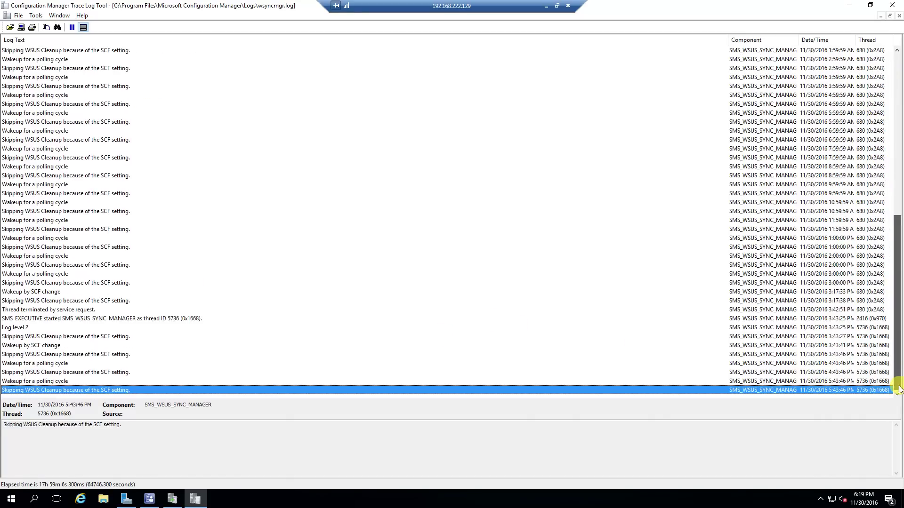
pyautogui.click(9, 27)
pyautogui.moveTo(575, 184); pyautogui.dragTo(577, 286)
# - Open WCM.log and read its 'Default SUP not specified' and 'Waiting for changes for 60 minutes' entries
pyautogui.click(387, 260)
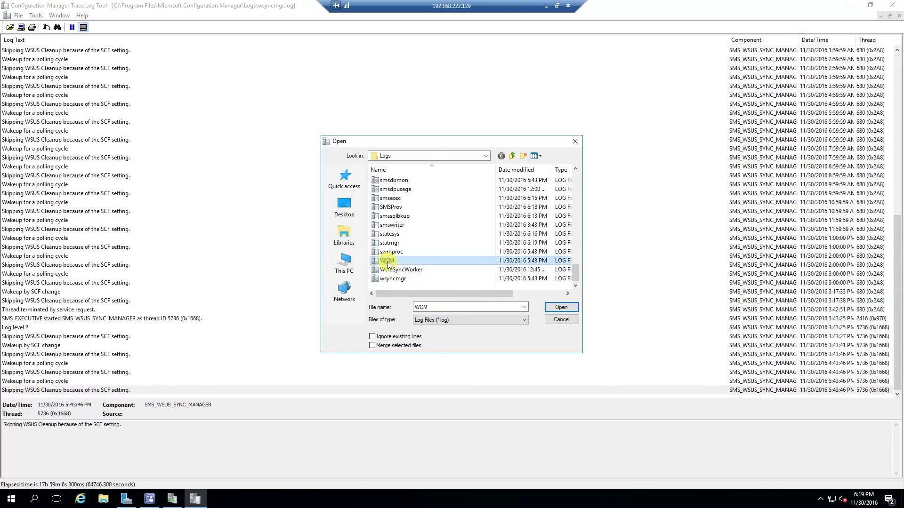
pyautogui.click(563, 306)
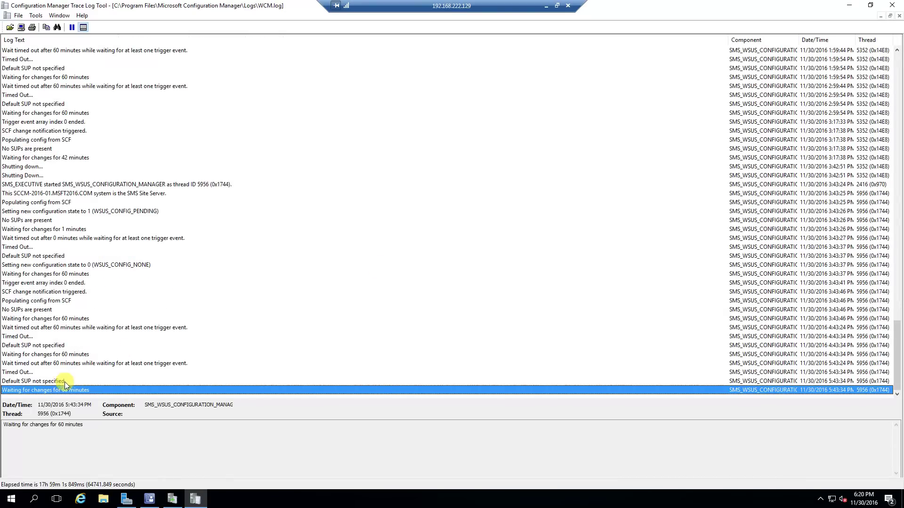
pyautogui.click(49, 382)
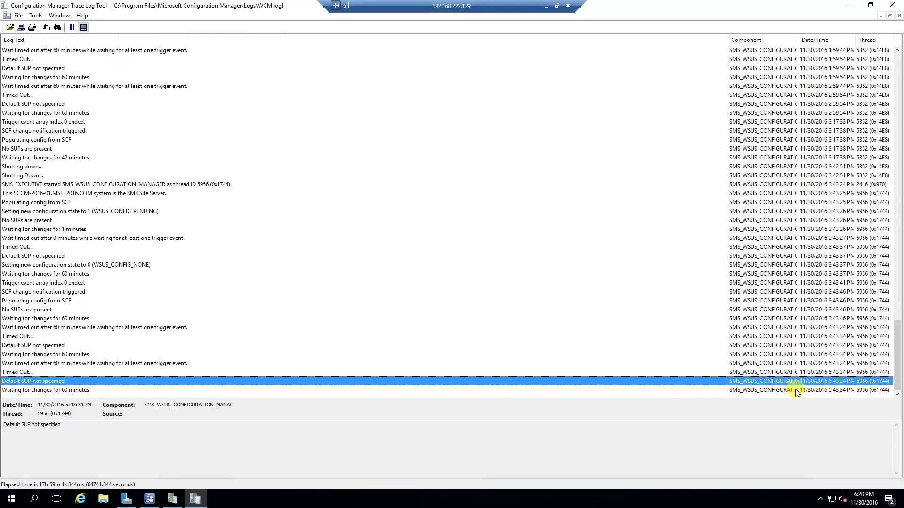
pyautogui.click(840, 390)
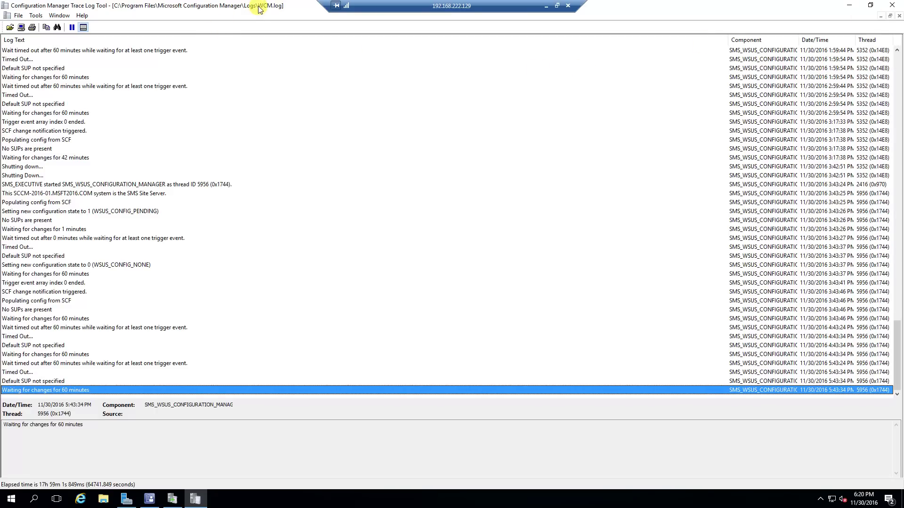
# - Browse the Open dialog again and cancel without loading another log
pyautogui.click(10, 28)
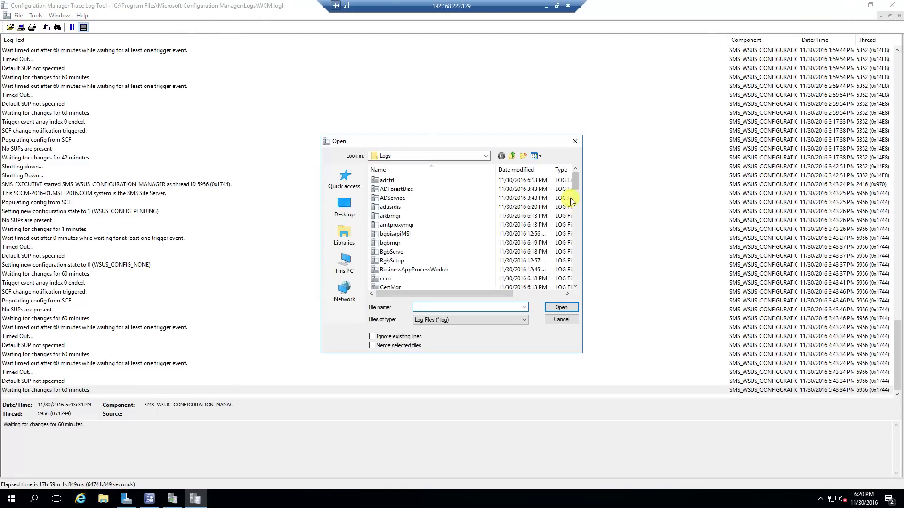
pyautogui.moveTo(573, 184); pyautogui.dragTo(569, 289)
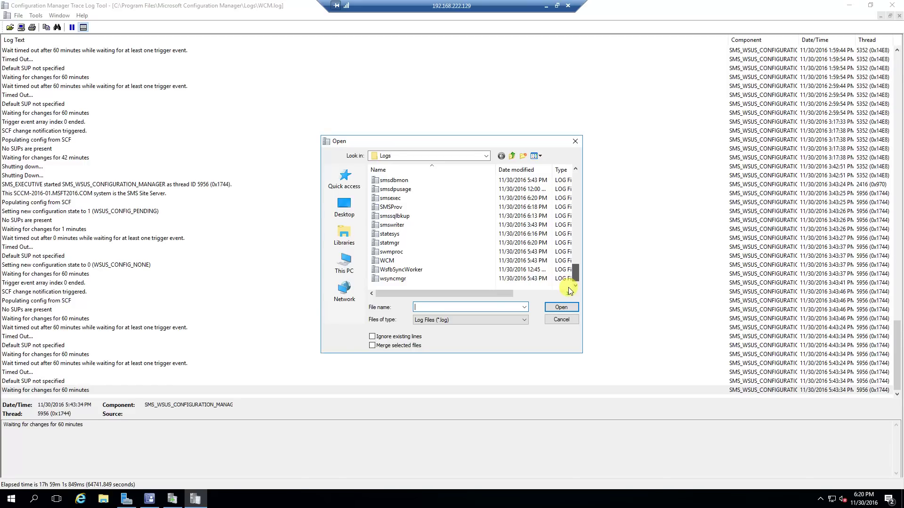
pyautogui.moveTo(568, 284); pyautogui.dragTo(568, 279)
pyautogui.click(560, 322)
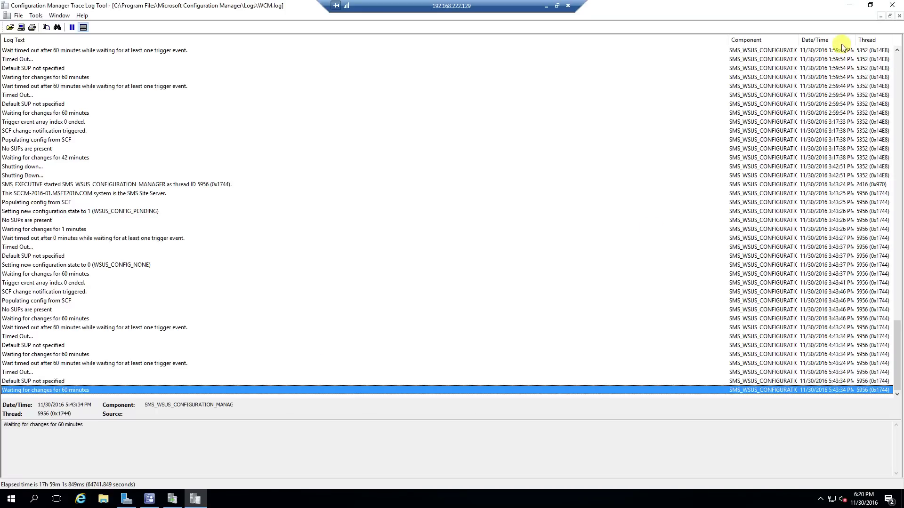
# - Close CMTrace and bring the console back full screen in the Administration workspace
pyautogui.click(892, 5)
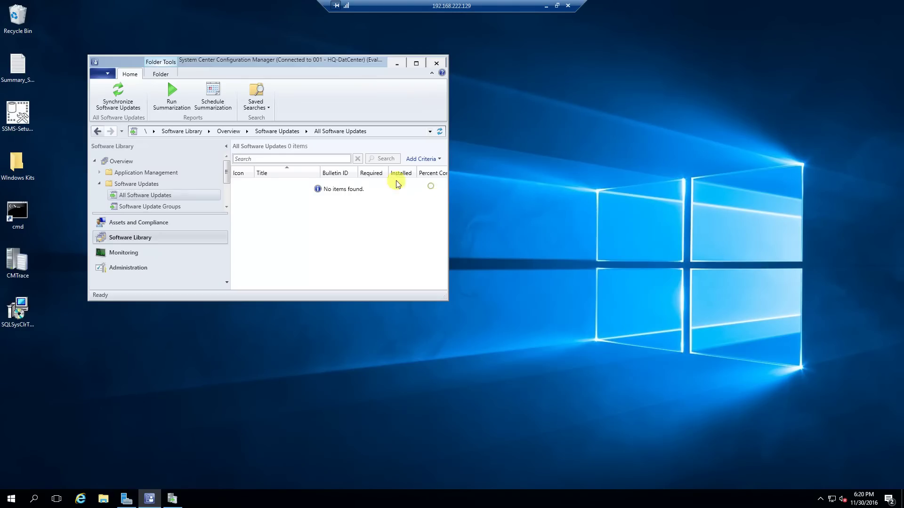
pyautogui.click(416, 63)
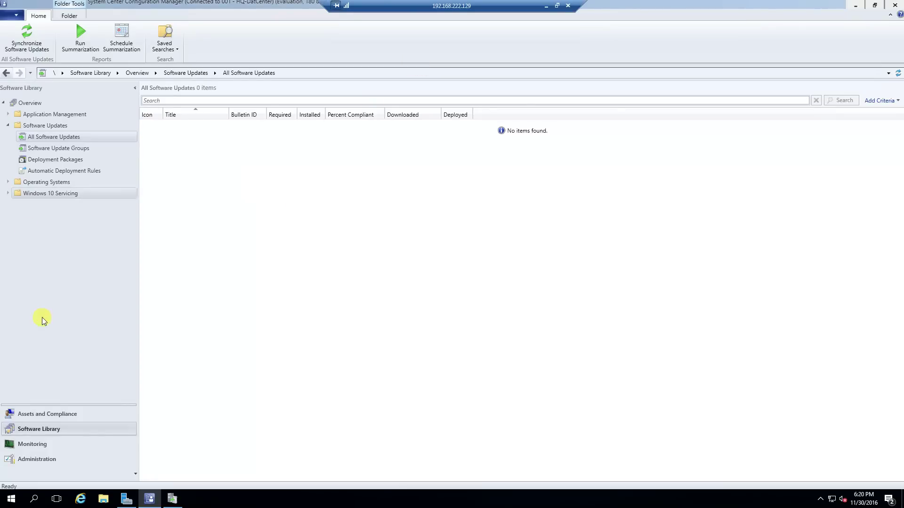
pyautogui.click(39, 464)
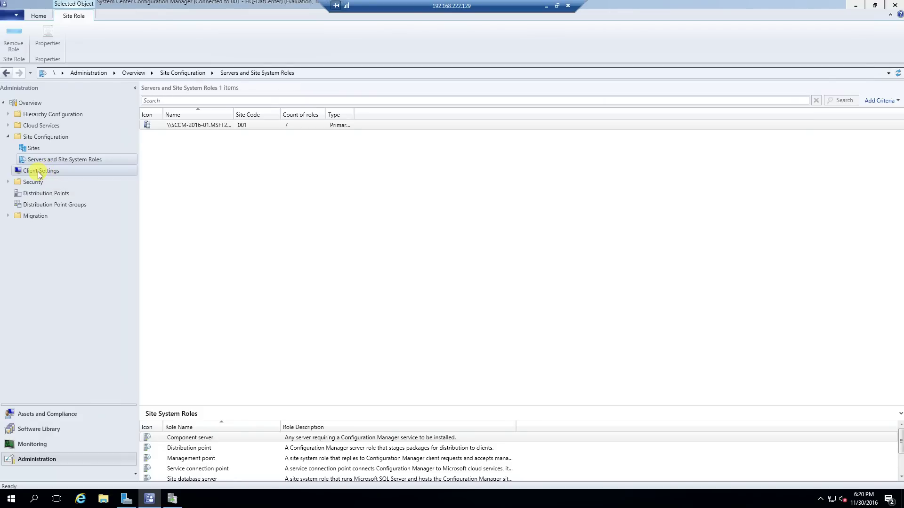
# - Browse Client Settings and the site server's roles, ending on the Sites list
pyautogui.click(45, 171)
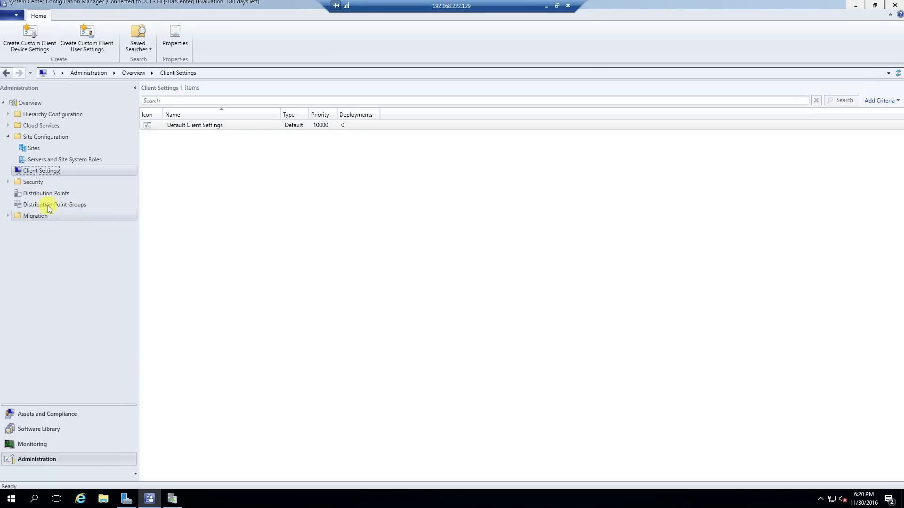
pyautogui.click(44, 160)
pyautogui.click(212, 125)
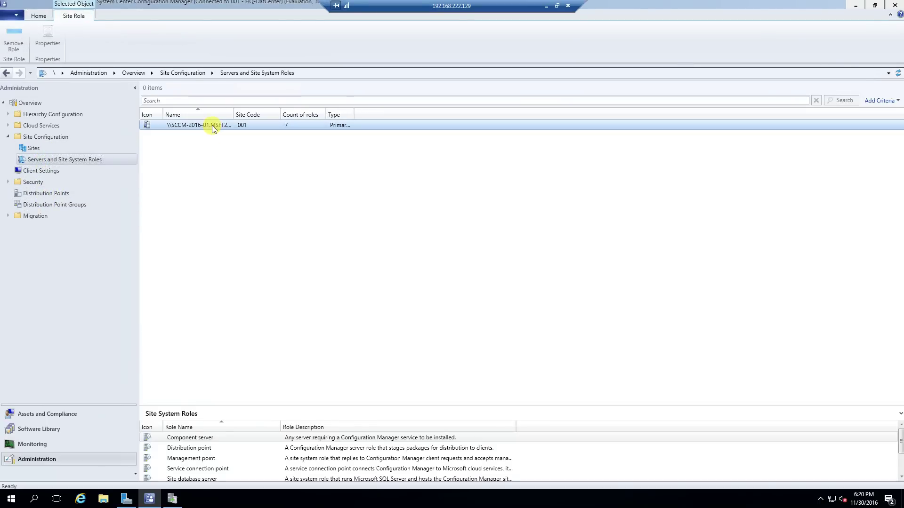
pyautogui.rightClick(211, 126)
pyautogui.click(206, 128)
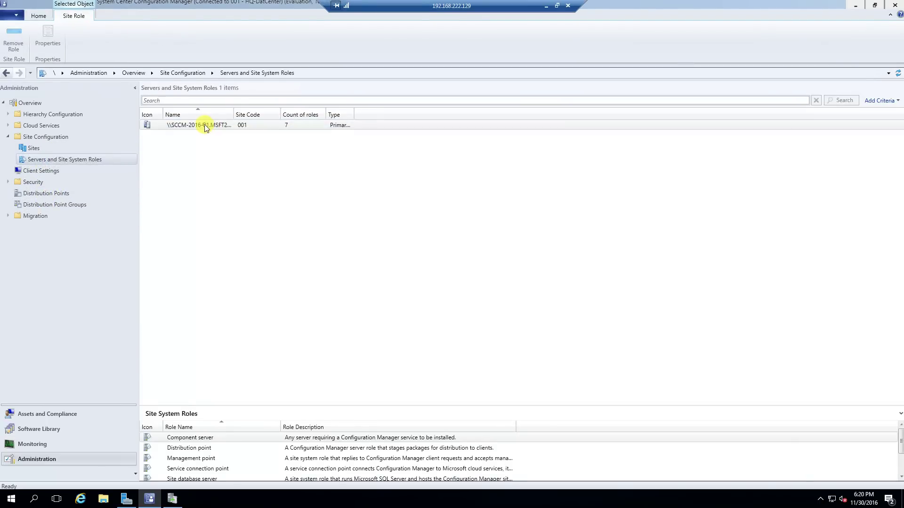
pyautogui.click(33, 148)
pyautogui.click(427, 46)
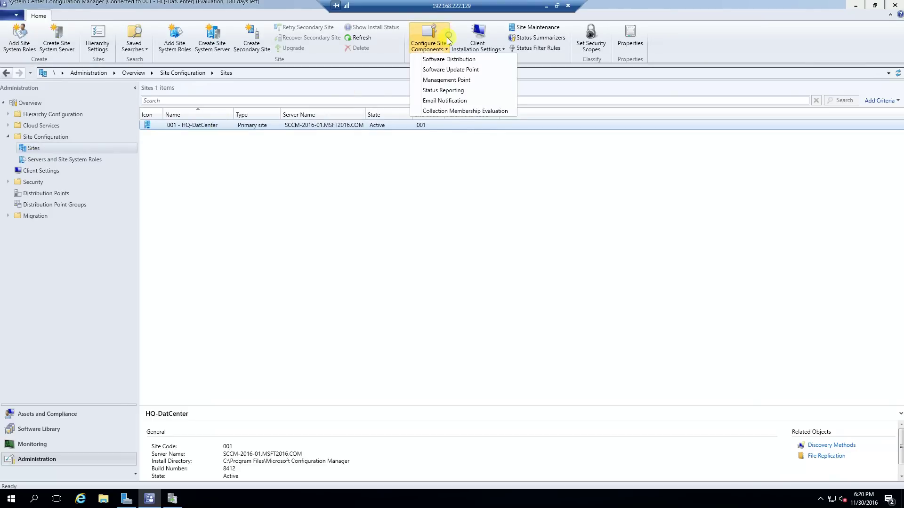
pyautogui.click(470, 71)
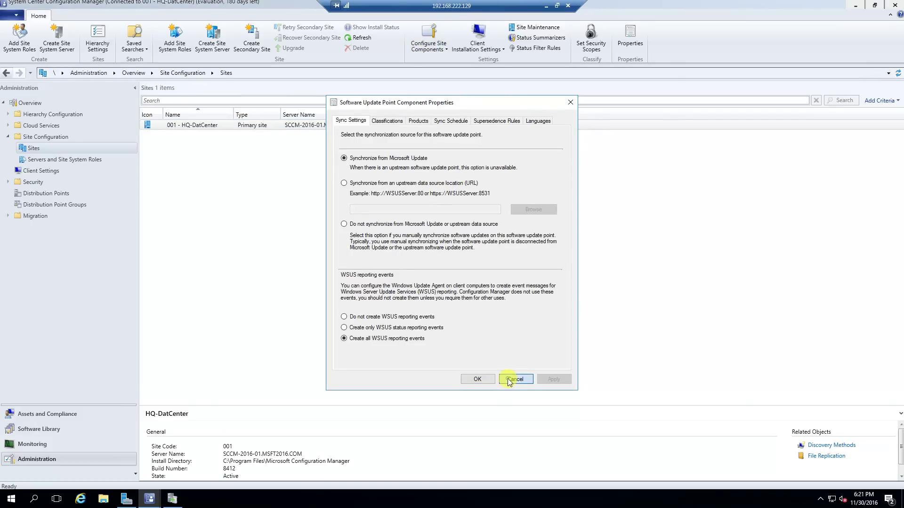
pyautogui.click(512, 379)
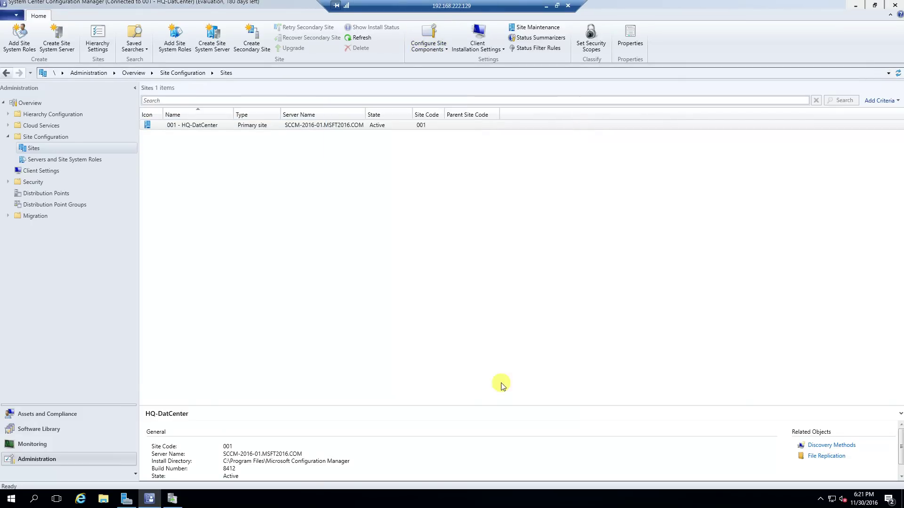
pyautogui.rightClick(211, 126)
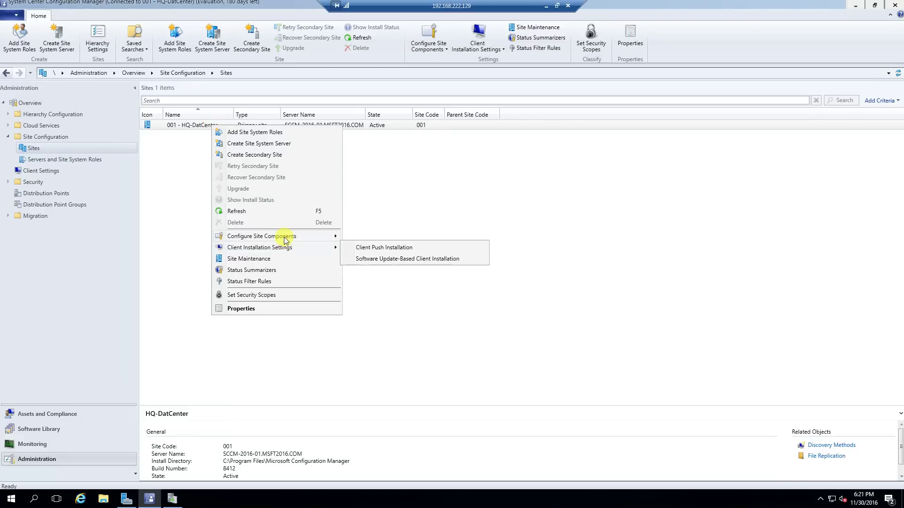
pyautogui.moveTo(287, 239)
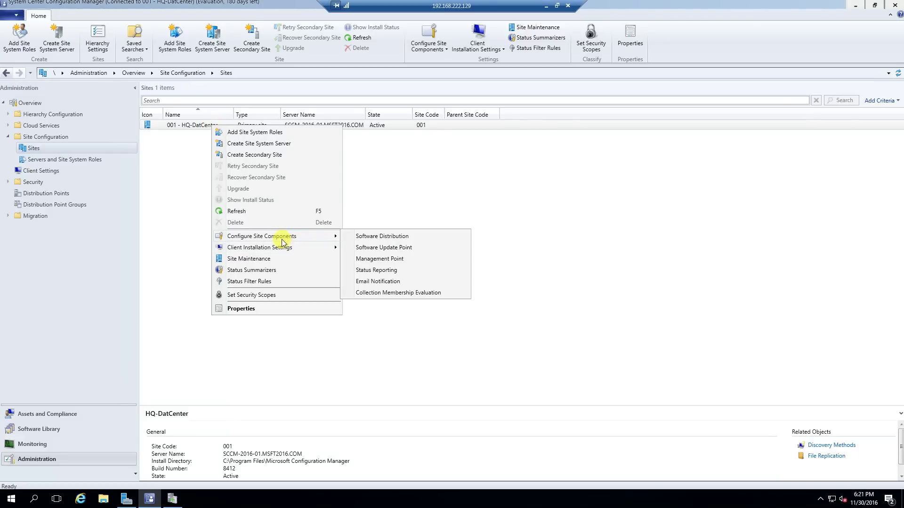
# - Open HQ-DatCenter Properties and review its Wake On LAN, Ports, Sender, Publishing, communication and alert tabs
pyautogui.click(254, 309)
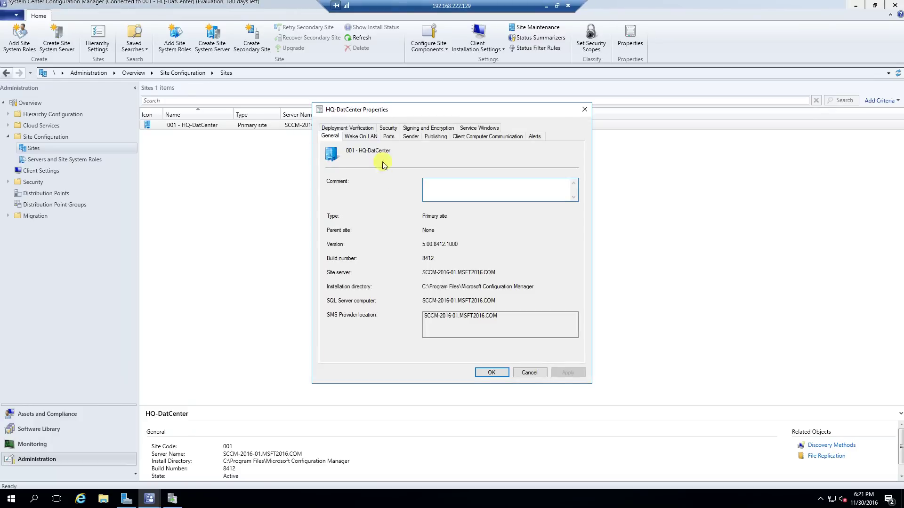
pyautogui.click(360, 136)
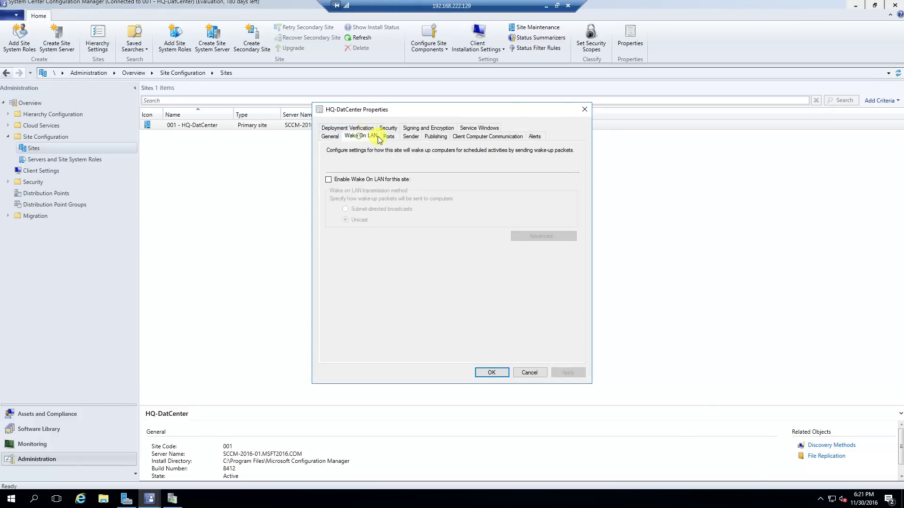
pyautogui.click(388, 136)
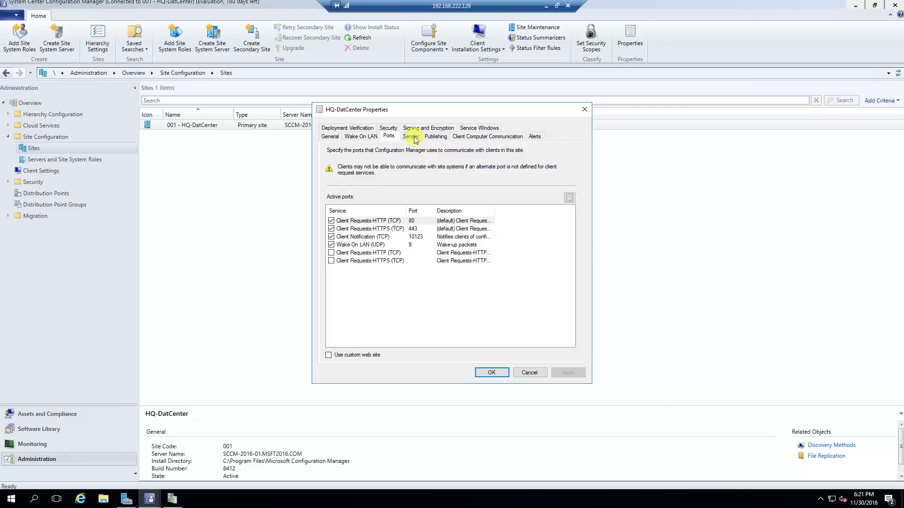
pyautogui.click(411, 137)
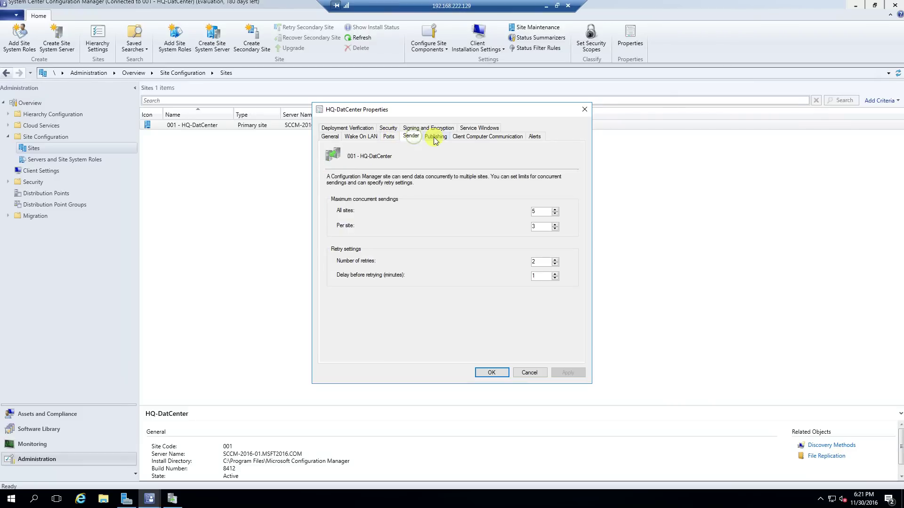
pyautogui.click(435, 137)
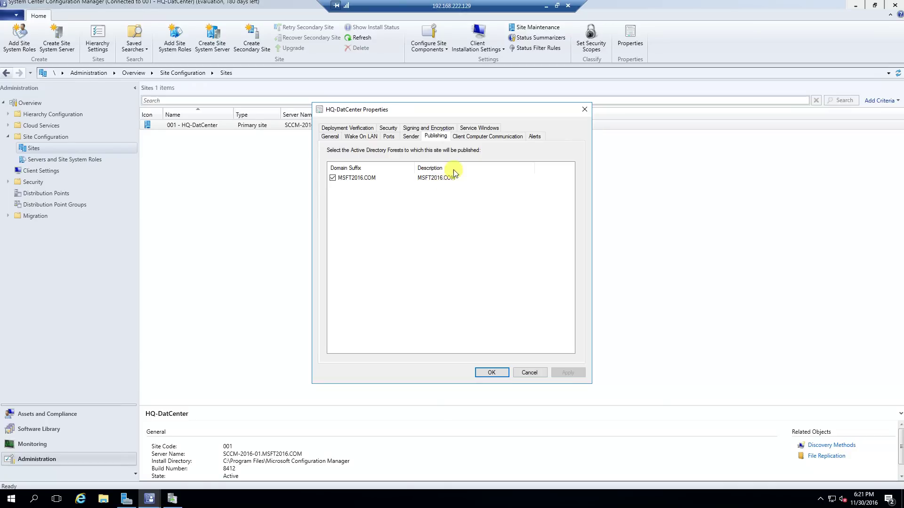
pyautogui.click(496, 137)
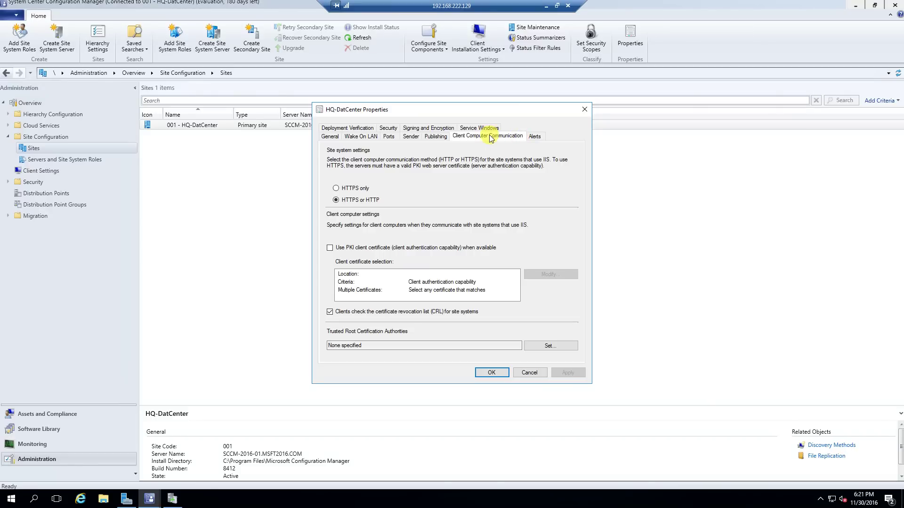
pyautogui.click(541, 137)
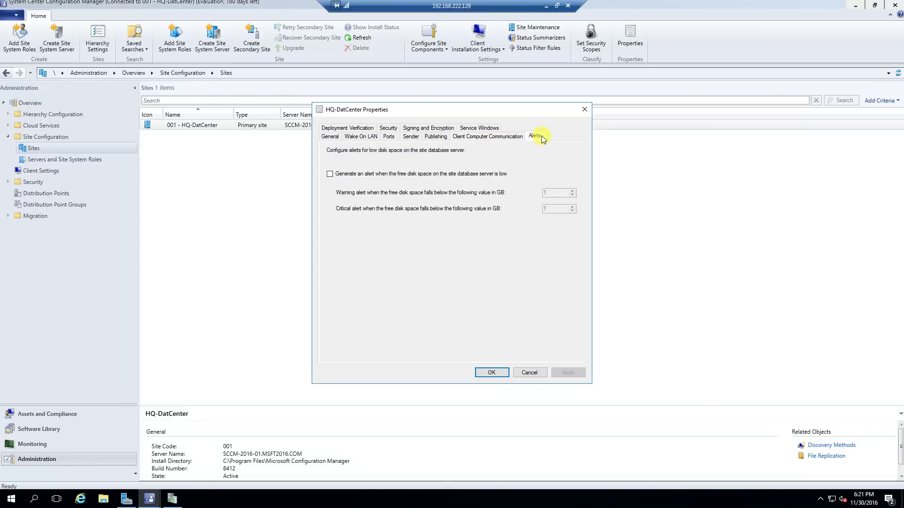
pyautogui.click(355, 128)
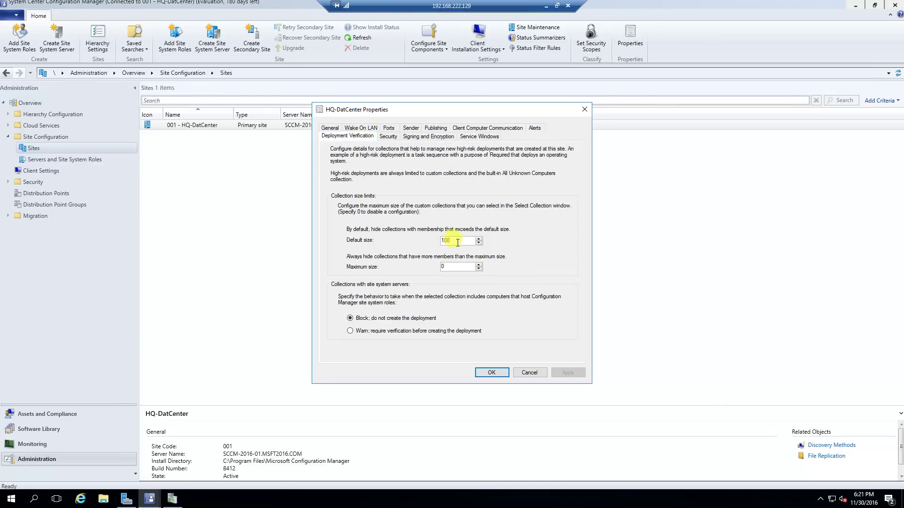
# - Review Security and Signing and Encryption, try a new service window schedule, then cancel everything
pyautogui.click(388, 136)
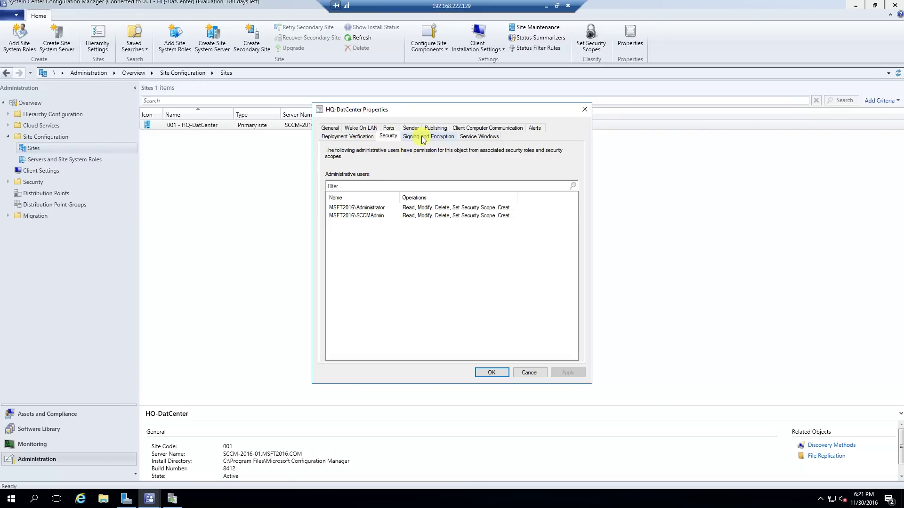
pyautogui.click(423, 138)
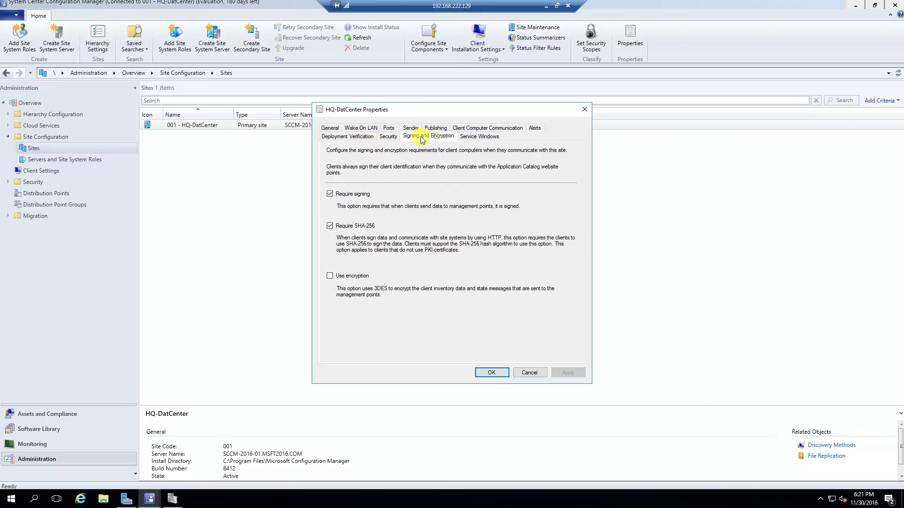
pyautogui.click(391, 137)
pyautogui.click(433, 140)
pyautogui.click(476, 138)
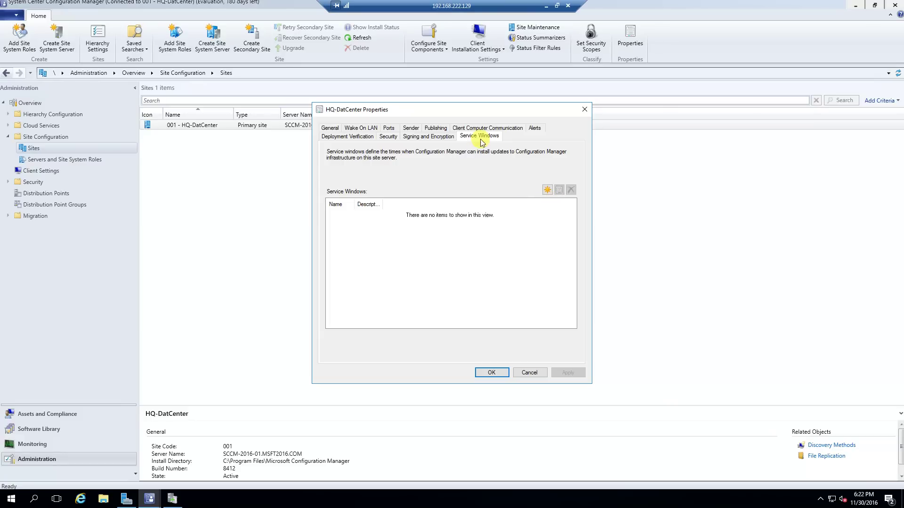
pyautogui.click(549, 190)
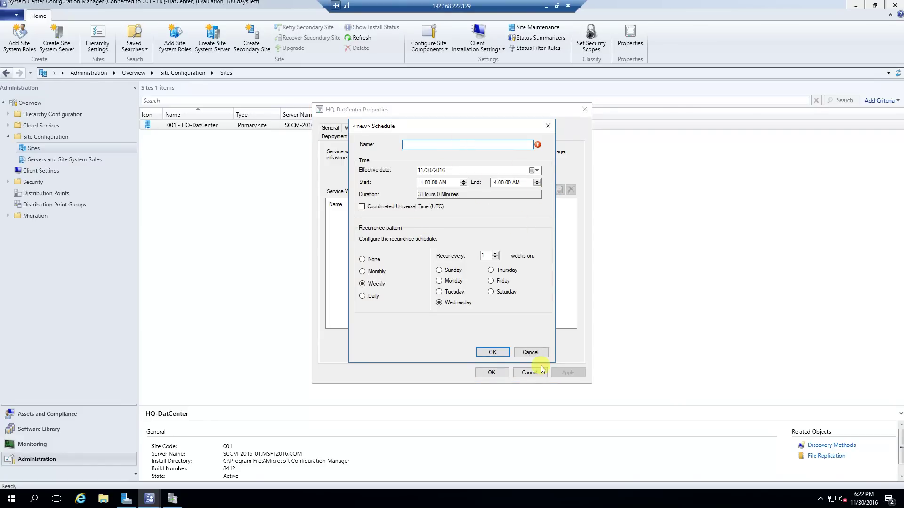
pyautogui.click(530, 352)
pyautogui.click(529, 372)
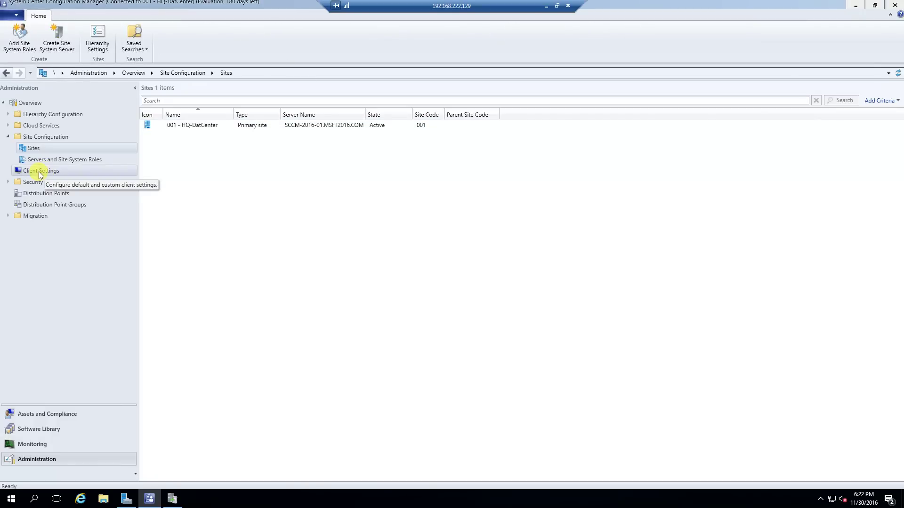
pyautogui.click(7, 182)
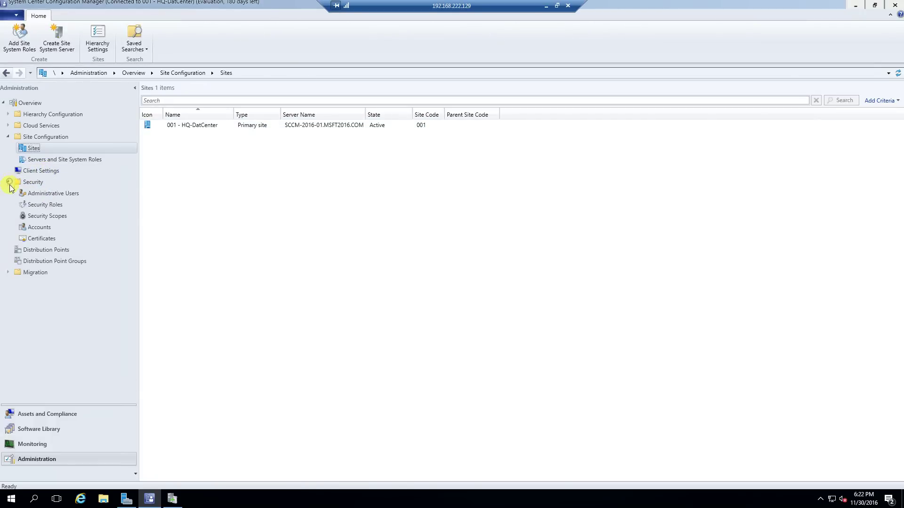
pyautogui.click(57, 194)
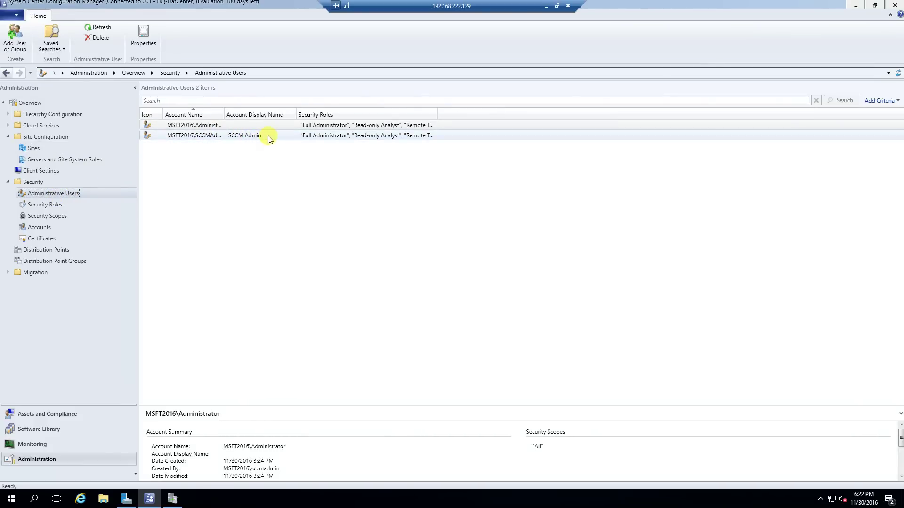
pyautogui.click(45, 204)
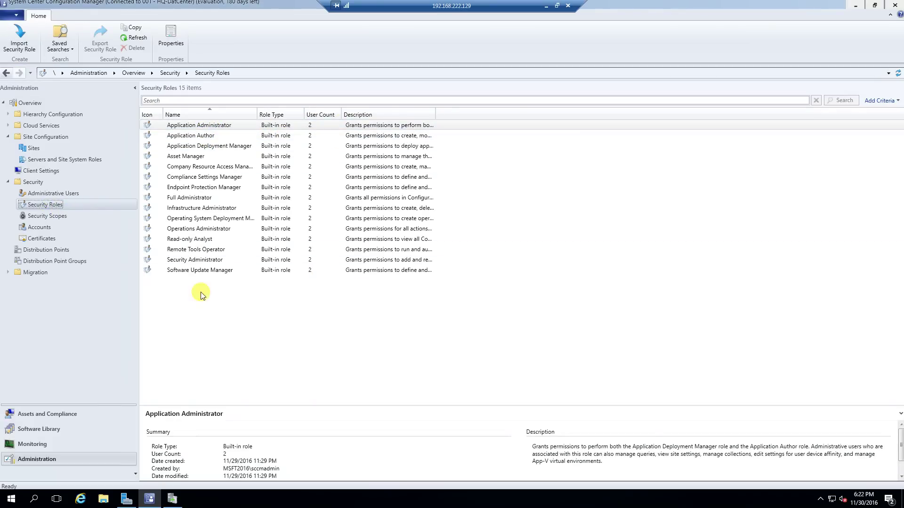
pyautogui.click(39, 227)
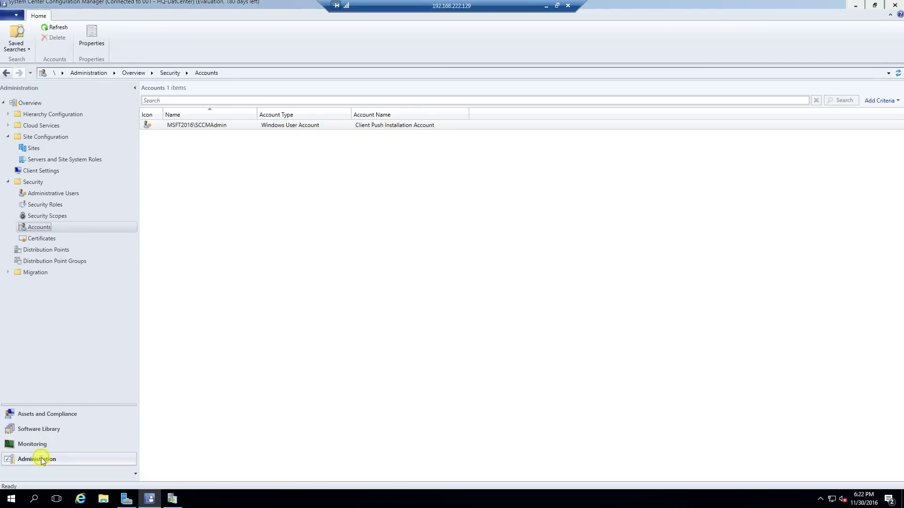
pyautogui.click(33, 149)
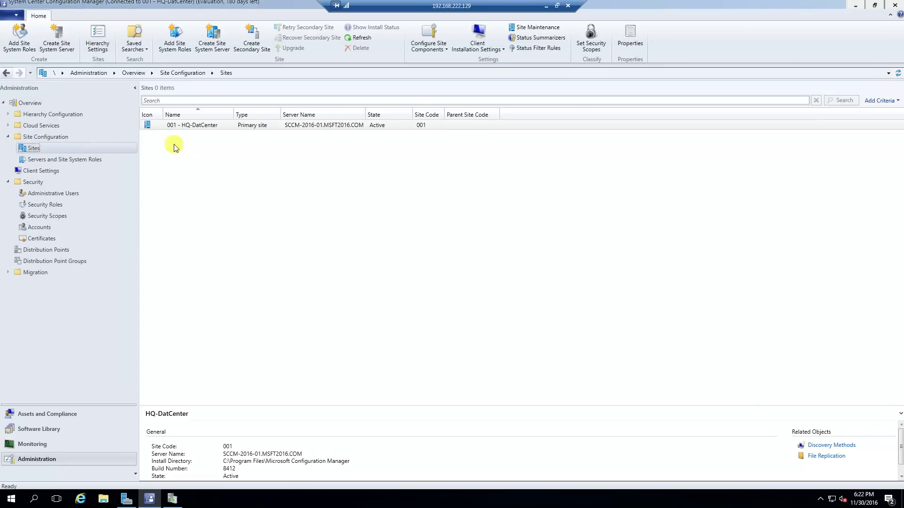
pyautogui.click(313, 124)
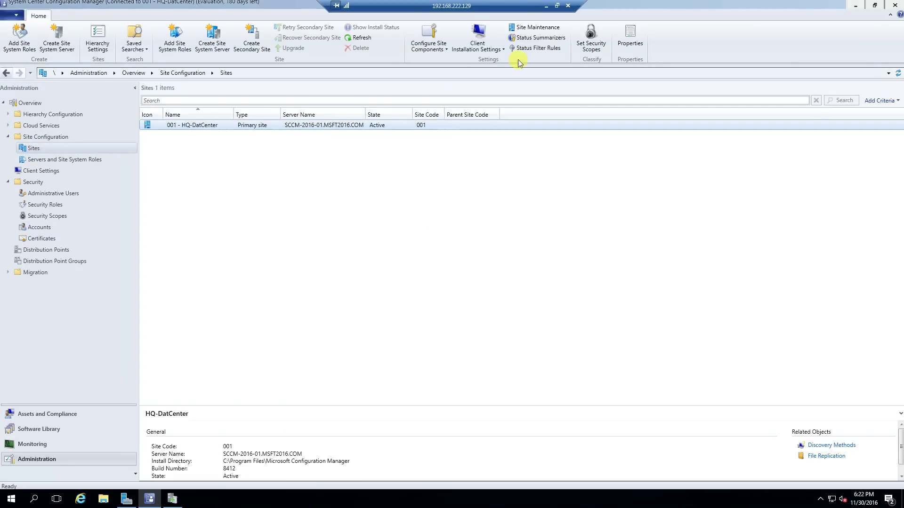
# - Select the site server and enlarge the roles pane to review its seven site system roles
pyautogui.click(83, 160)
pyautogui.click(222, 126)
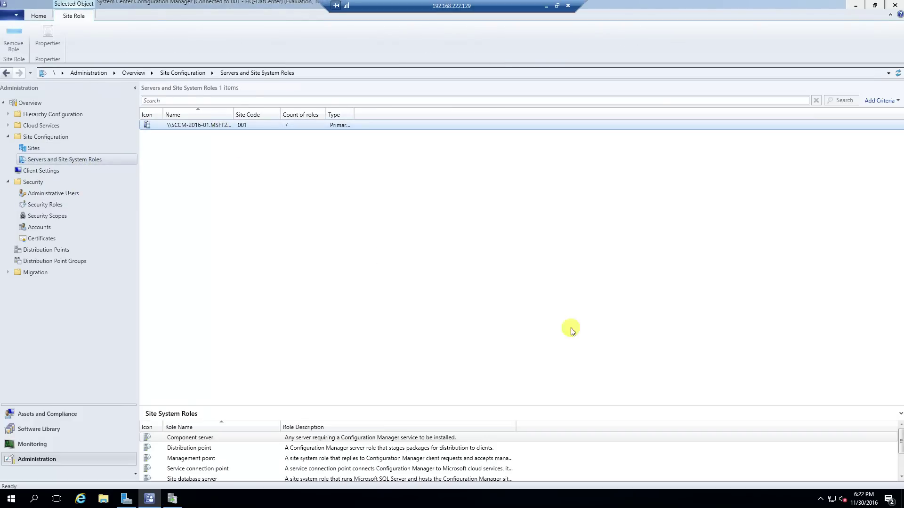
pyautogui.scroll(-2, 900, 471)
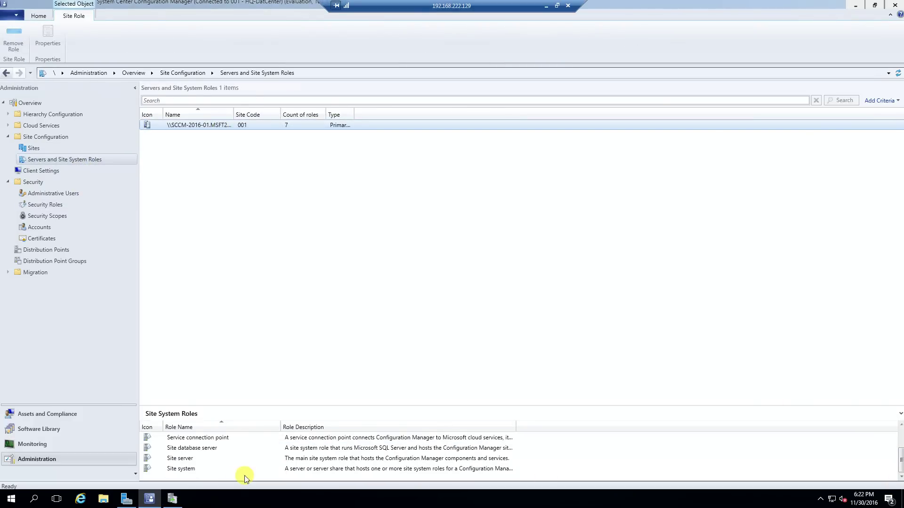
pyautogui.scroll(1, 238, 452)
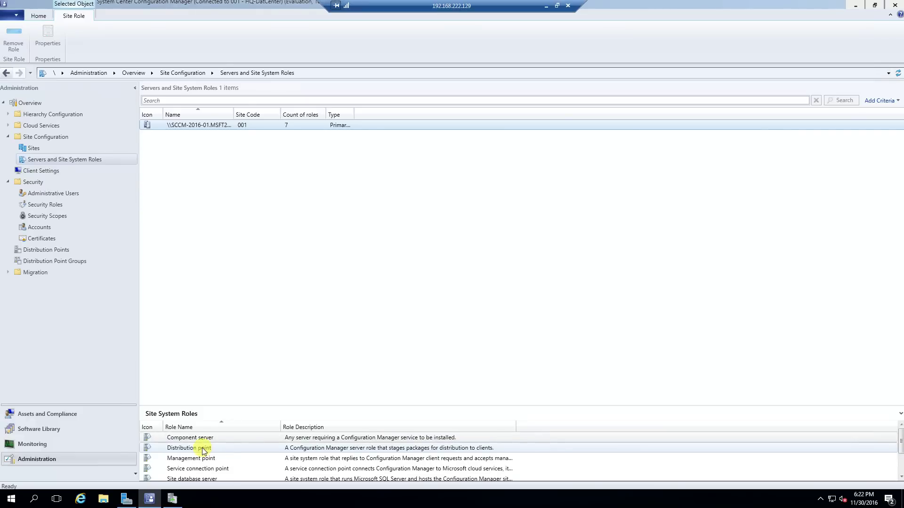
pyautogui.scroll(-1, 222, 473)
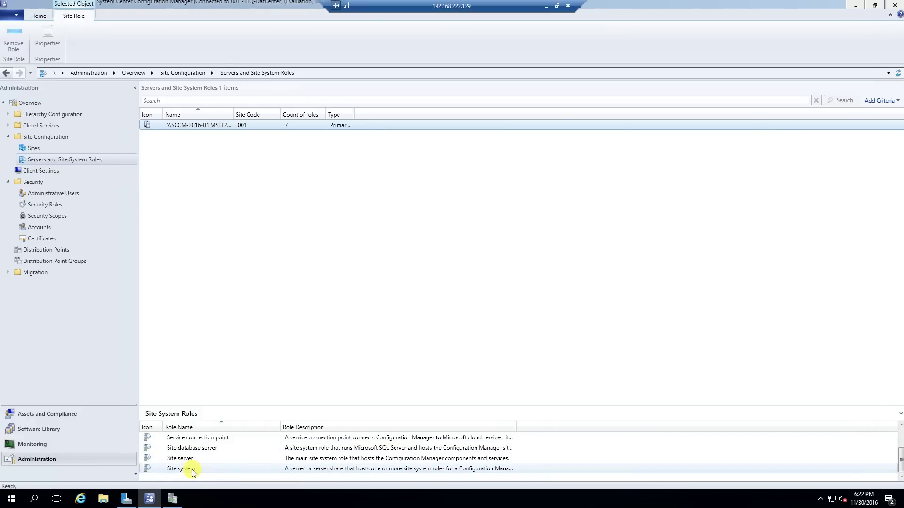
pyautogui.moveTo(228, 408); pyautogui.dragTo(219, 232)
pyautogui.click(194, 275)
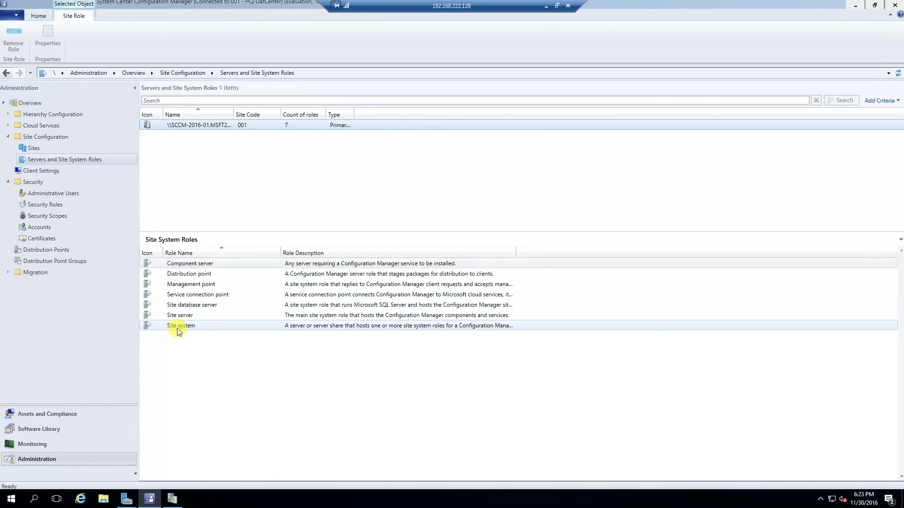
pyautogui.click(317, 265)
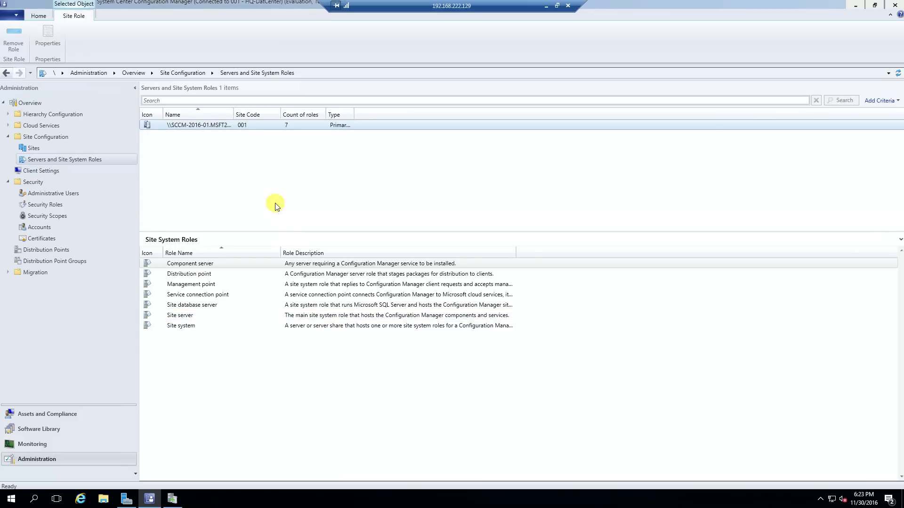
# - Refresh the servers list, open the site server's Properties, and cancel without changes
pyautogui.rightClick(264, 124)
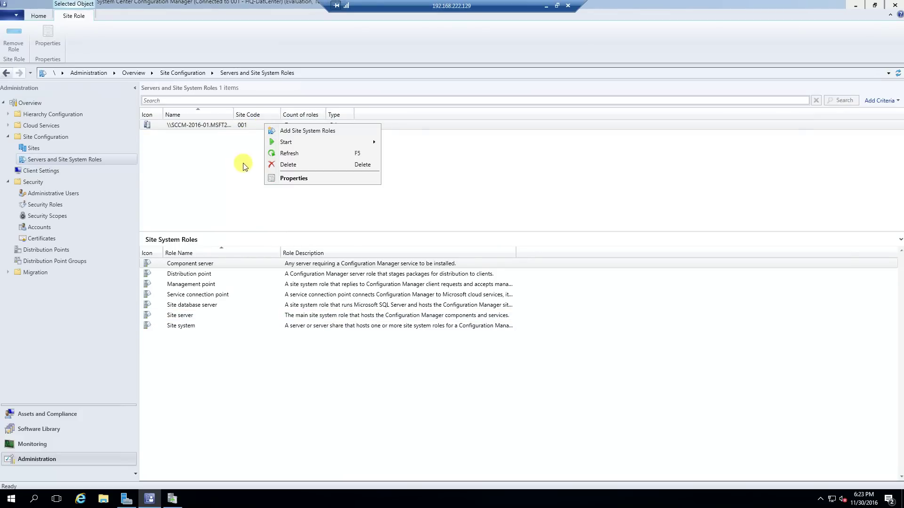
pyautogui.click(295, 154)
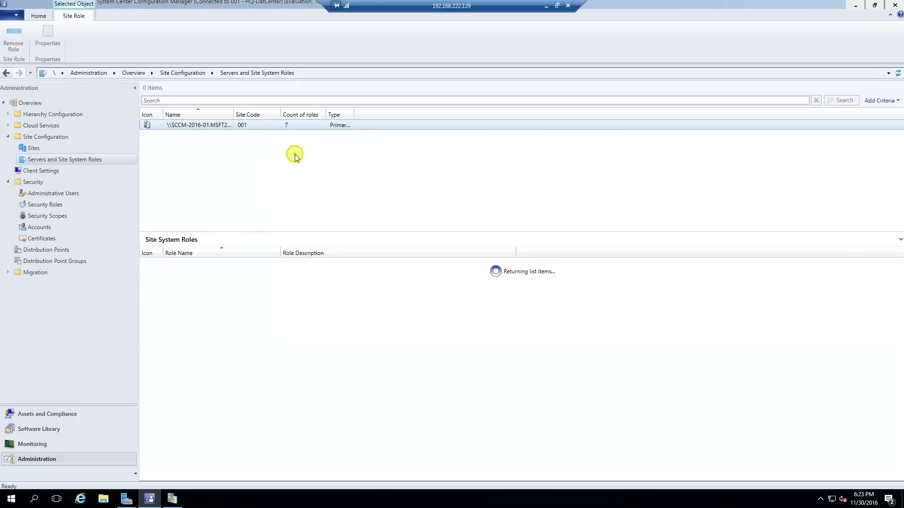
pyautogui.rightClick(238, 126)
pyautogui.click(268, 177)
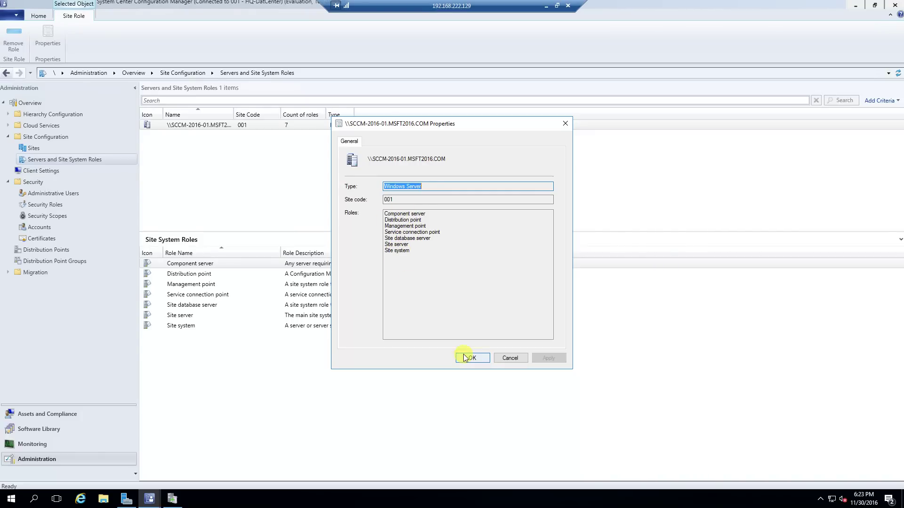
pyautogui.click(506, 359)
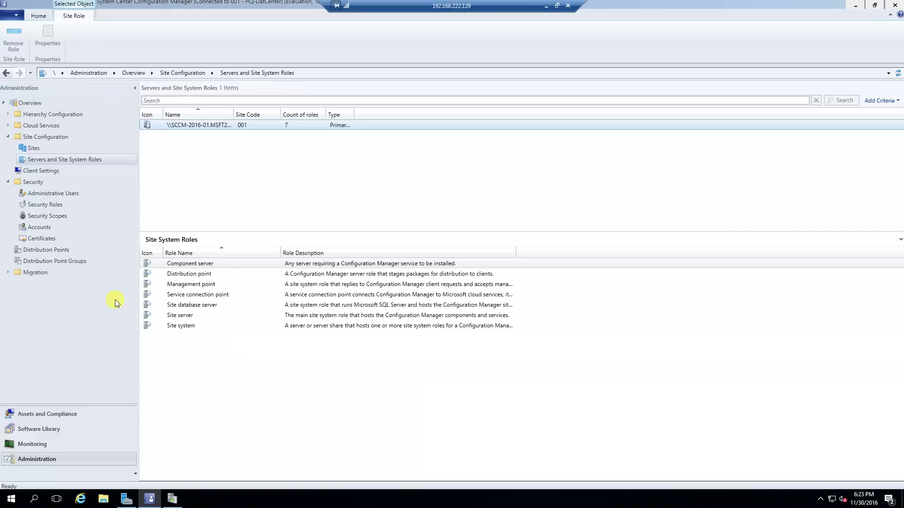
# - Navigate Software Library to the All Software Updates list, which shows 0 items
pyautogui.click(41, 428)
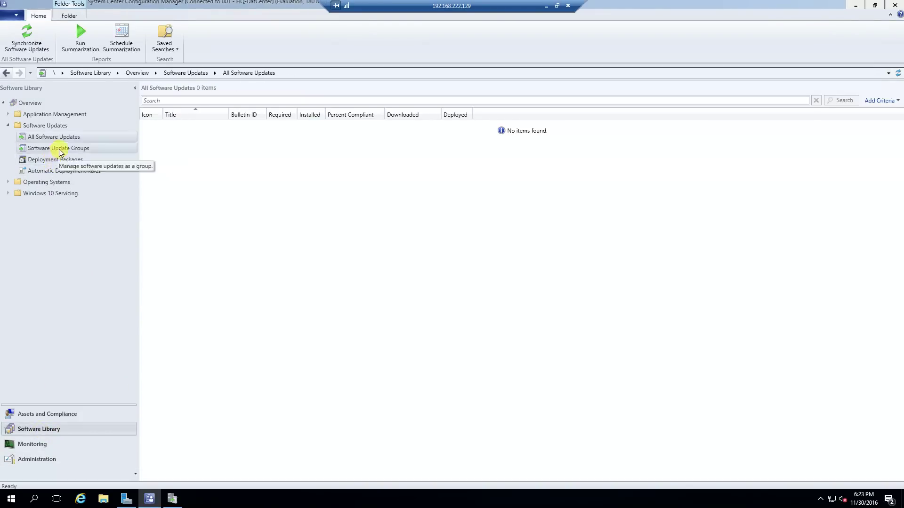
pyautogui.click(58, 138)
pyautogui.click(31, 148)
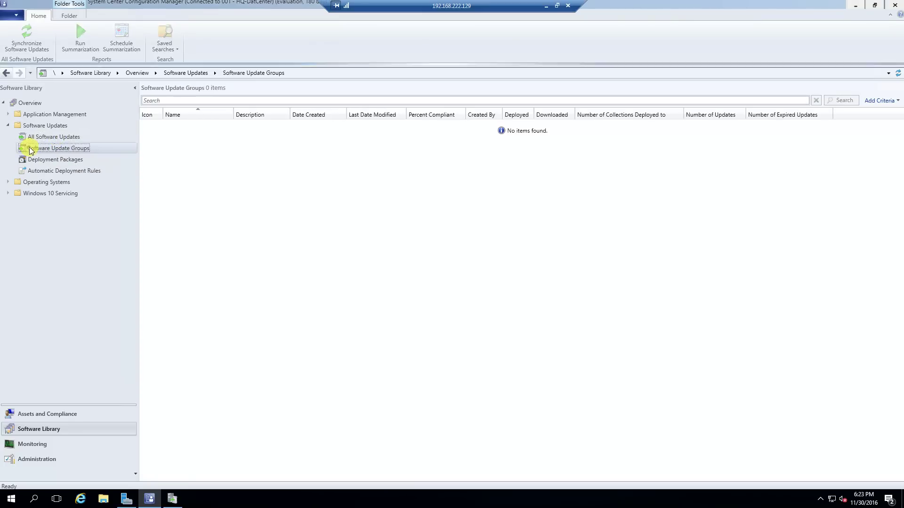
pyautogui.click(40, 137)
pyautogui.click(38, 125)
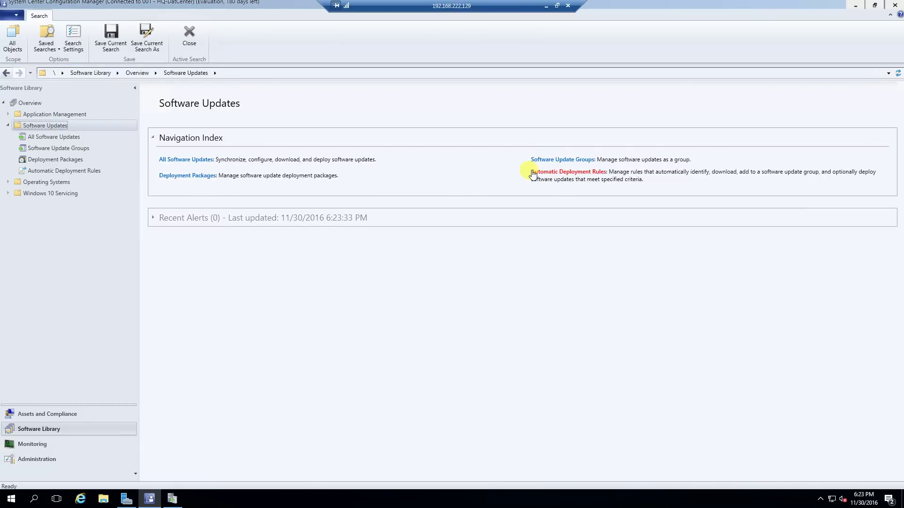
pyautogui.click(202, 160)
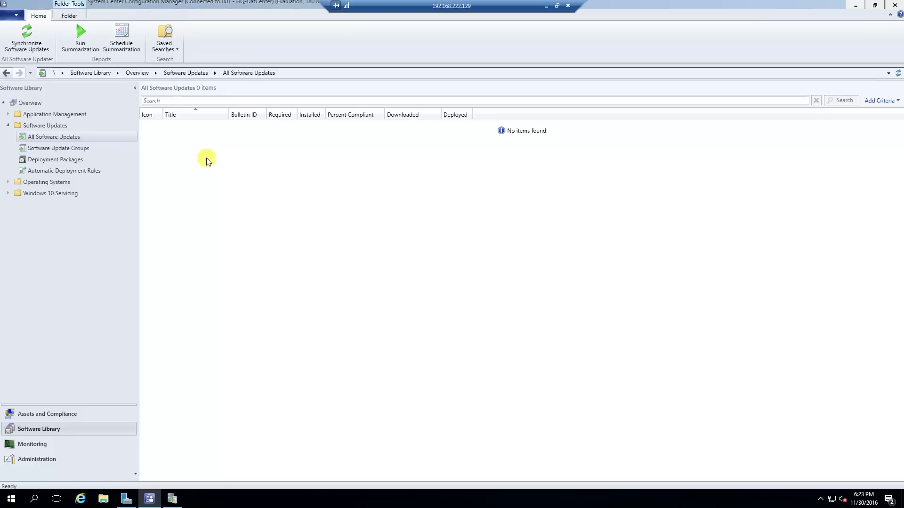
# - Run Summarization and acknowledge with OK, then Synchronize Software Updates and confirm with Yes
pyautogui.click(79, 41)
pyautogui.click(533, 293)
pyautogui.click(27, 37)
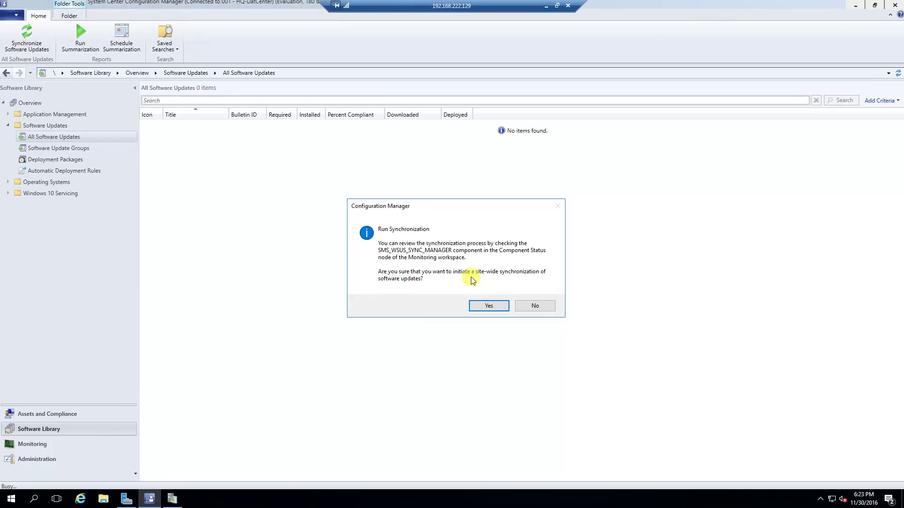
pyautogui.click(490, 307)
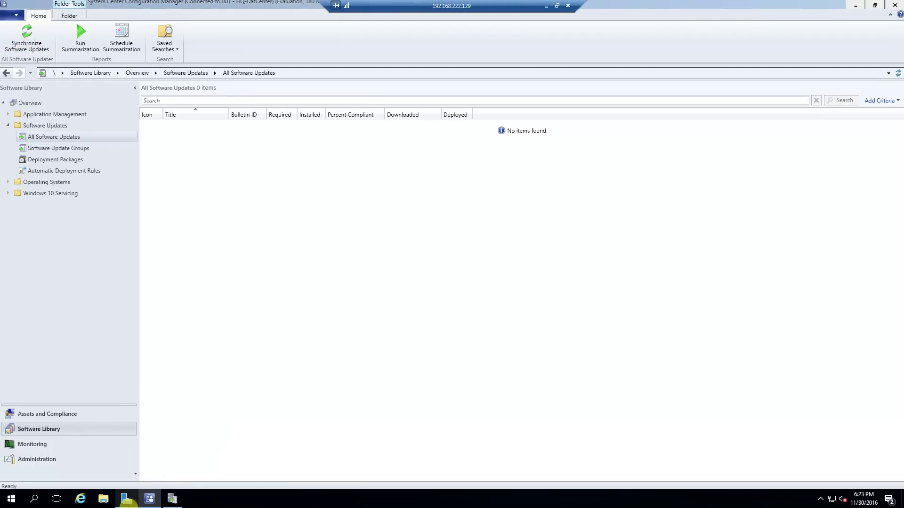
# - Launch CMTrace from the desktop and open WCM.log from the Logs folder
pyautogui.click(859, 5)
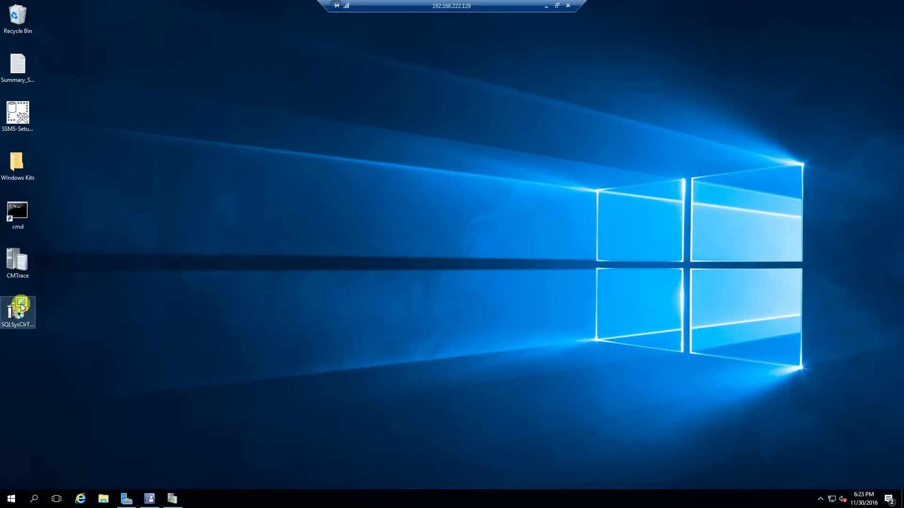
pyautogui.doubleClick(17, 262)
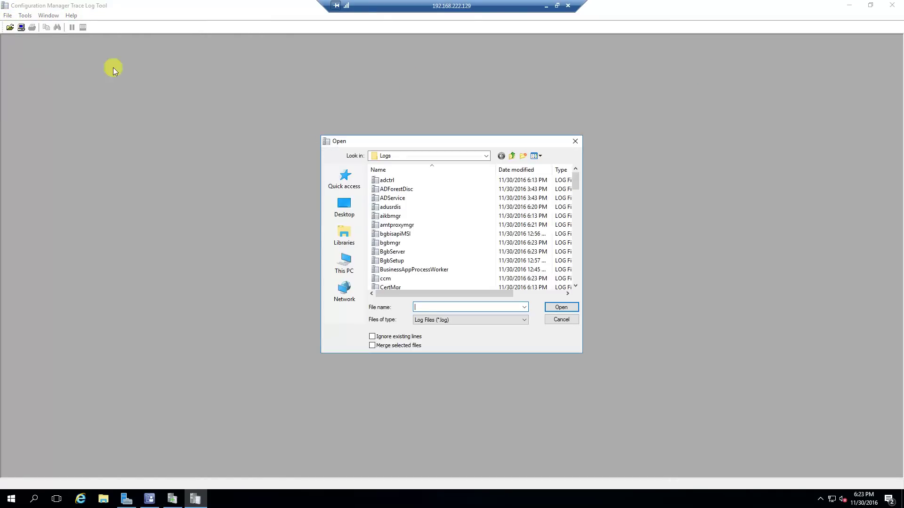
pyautogui.moveTo(577, 183); pyautogui.dragTo(582, 286)
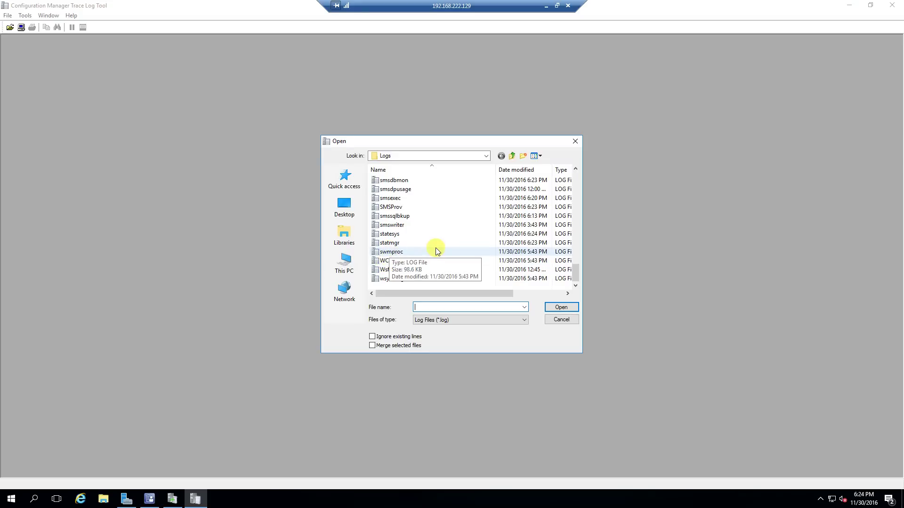
pyautogui.scroll(1, 435, 249)
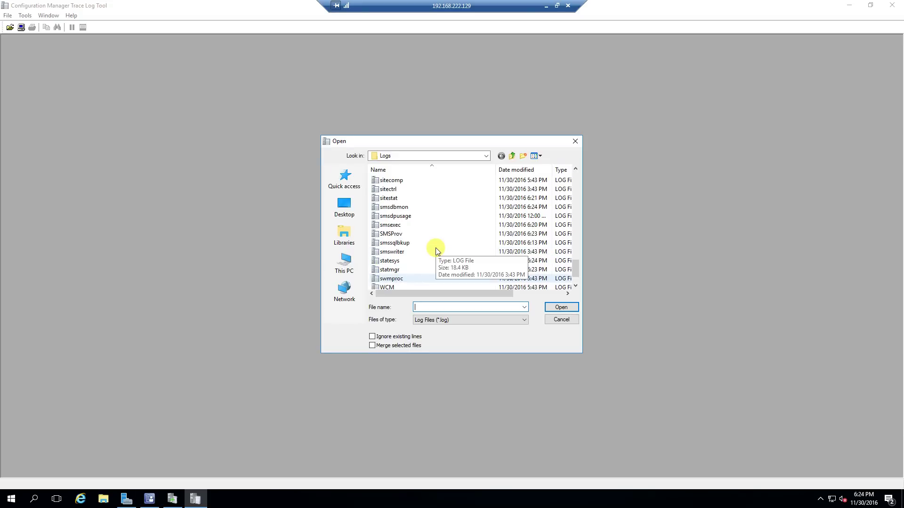
pyautogui.scroll(1, 435, 248)
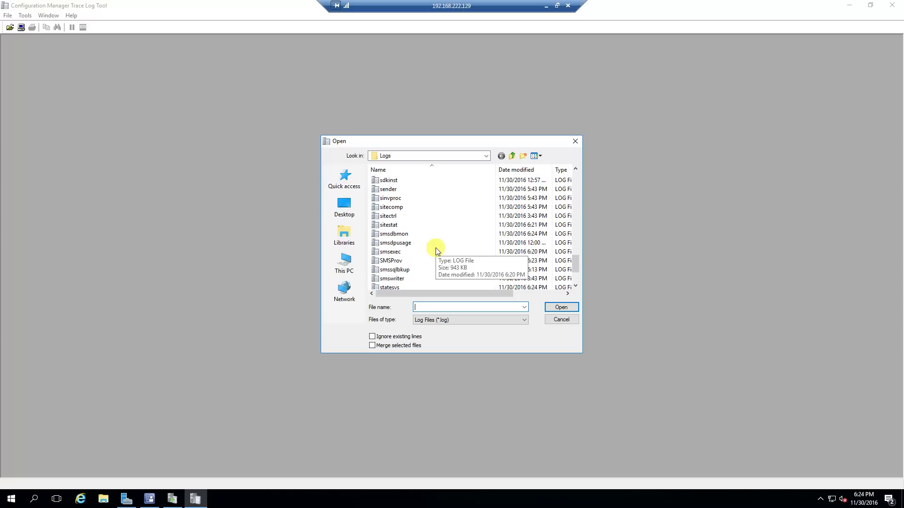
pyautogui.scroll(3, 436, 250)
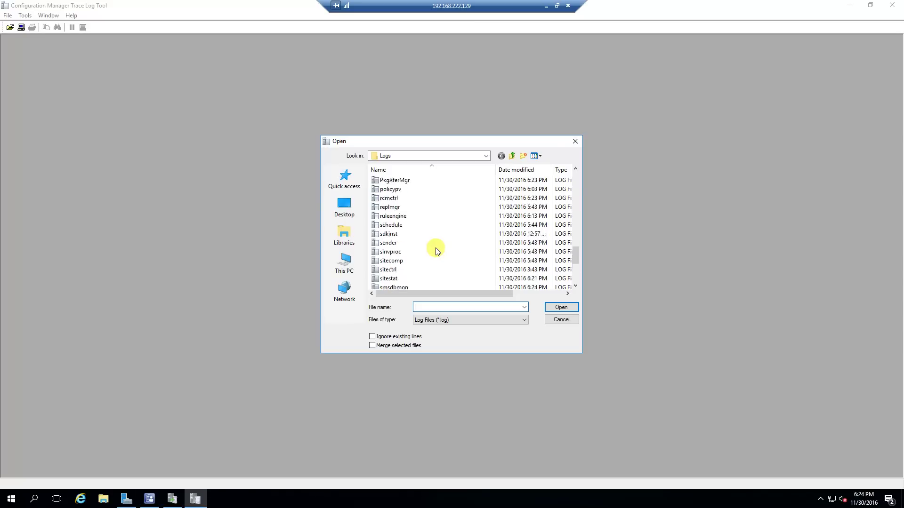
pyautogui.scroll(1, 436, 251)
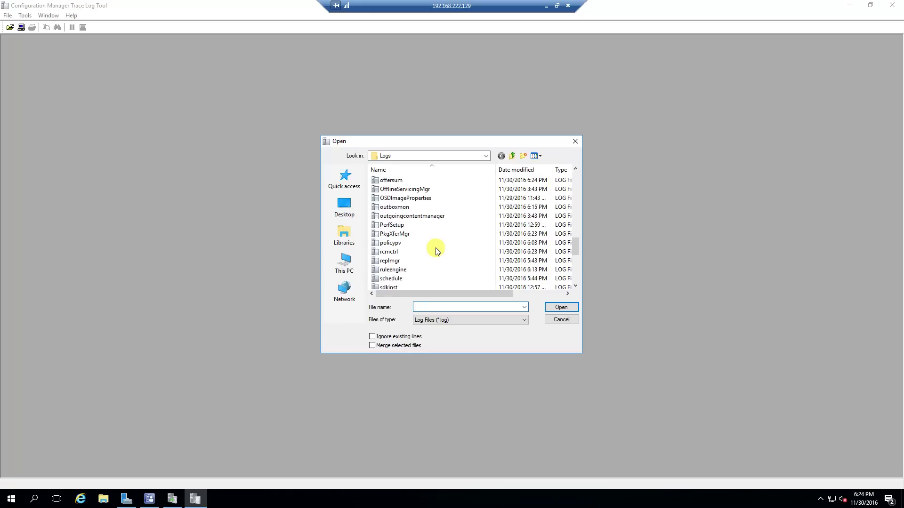
pyautogui.scroll(10, 436, 251)
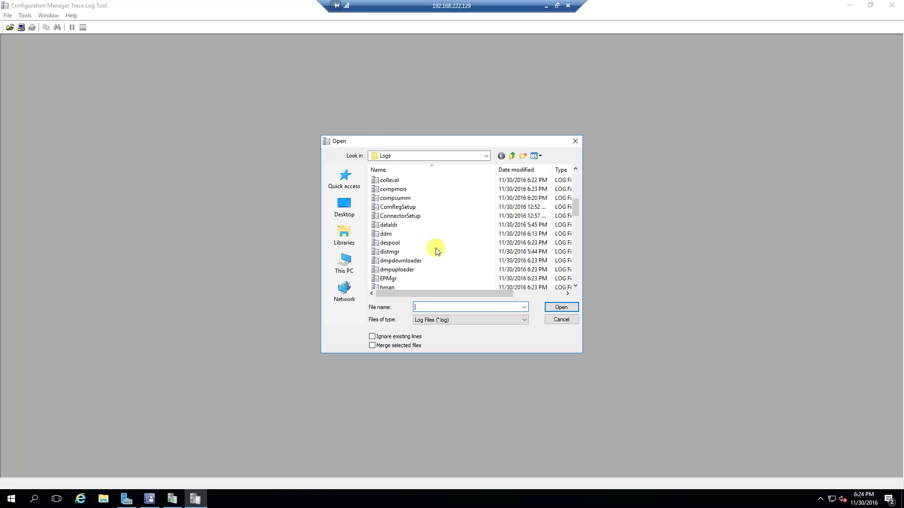
pyautogui.scroll(-20, 436, 250)
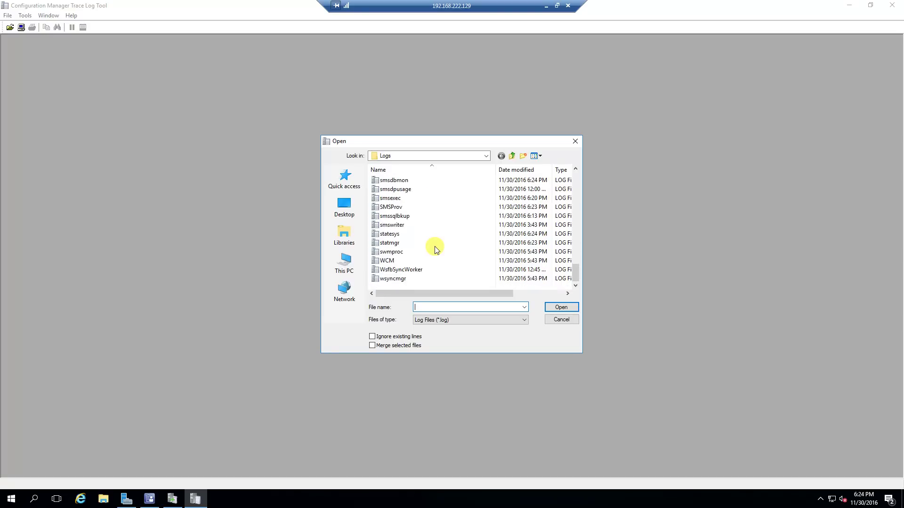
pyautogui.scroll(20, 410, 267)
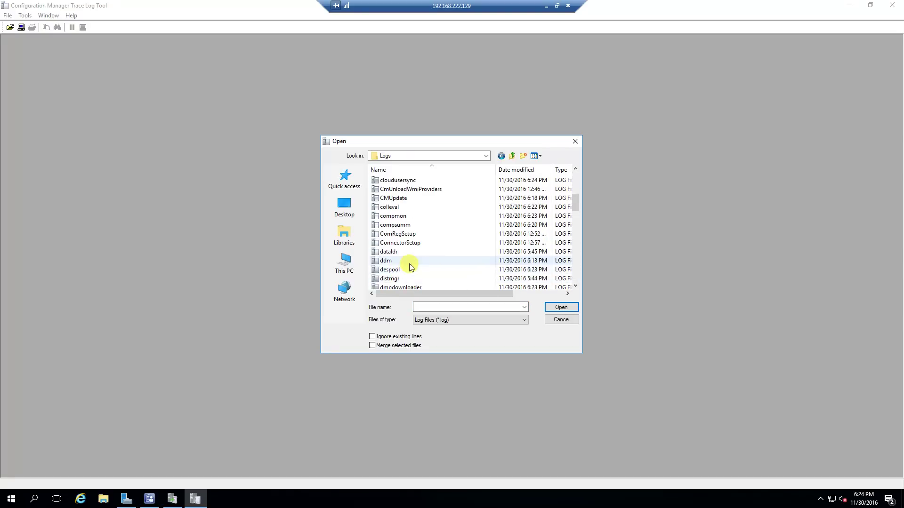
pyautogui.scroll(-3, 410, 266)
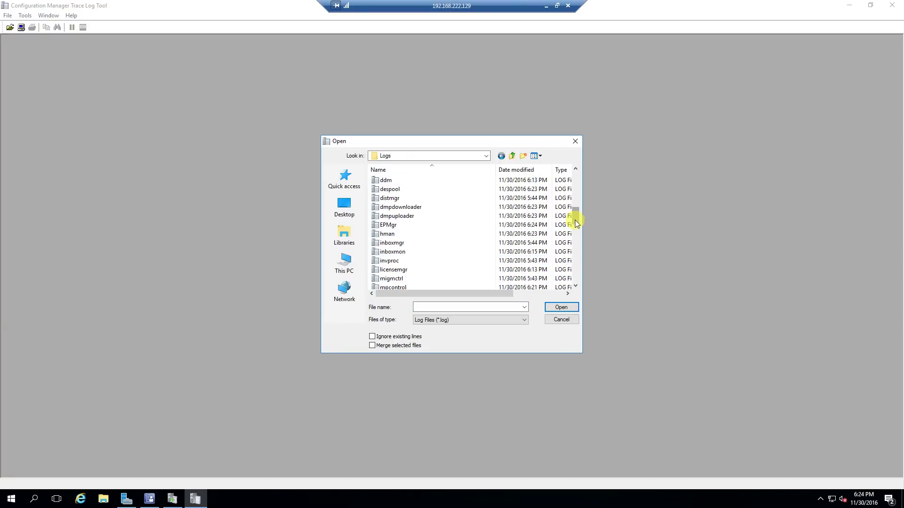
pyautogui.moveTo(576, 221); pyautogui.dragTo(576, 286)
pyautogui.click(387, 261)
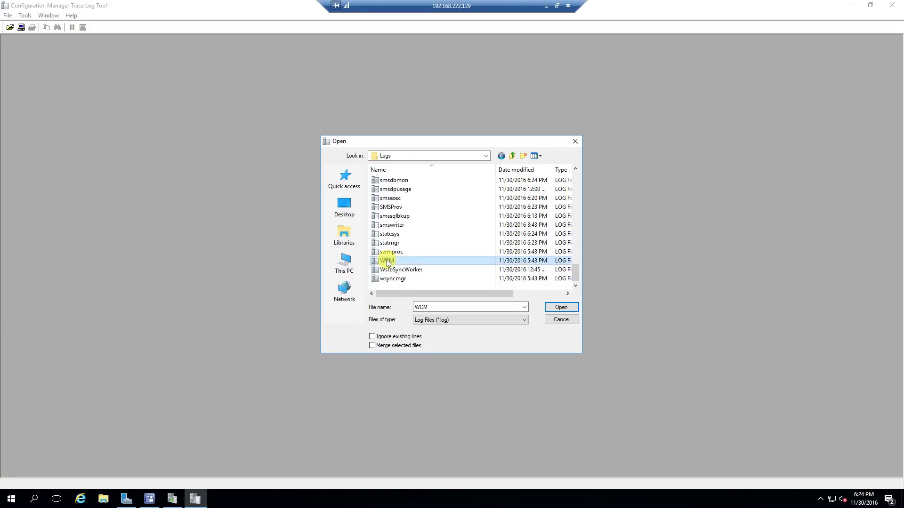
pyautogui.click(553, 309)
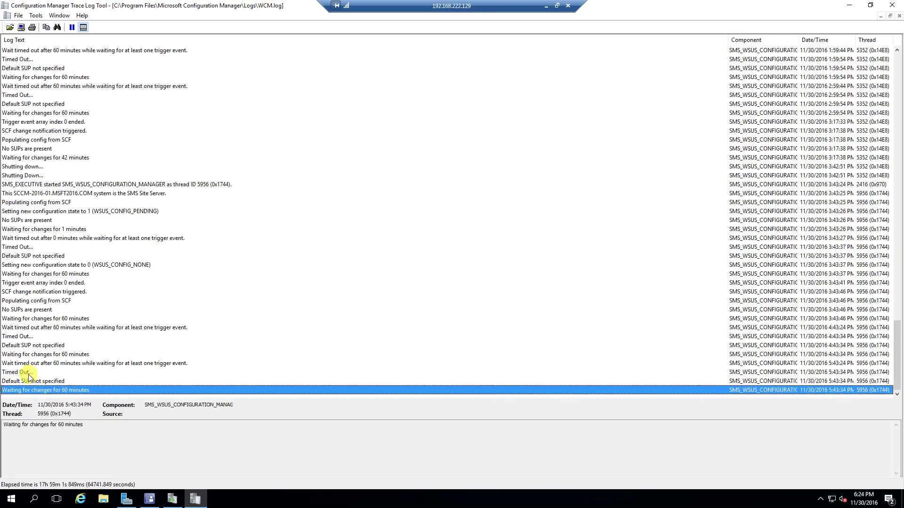
# - Review the 'Default SUP not specified' and latest WCM.log entries, then close CMTrace
pyautogui.click(32, 346)
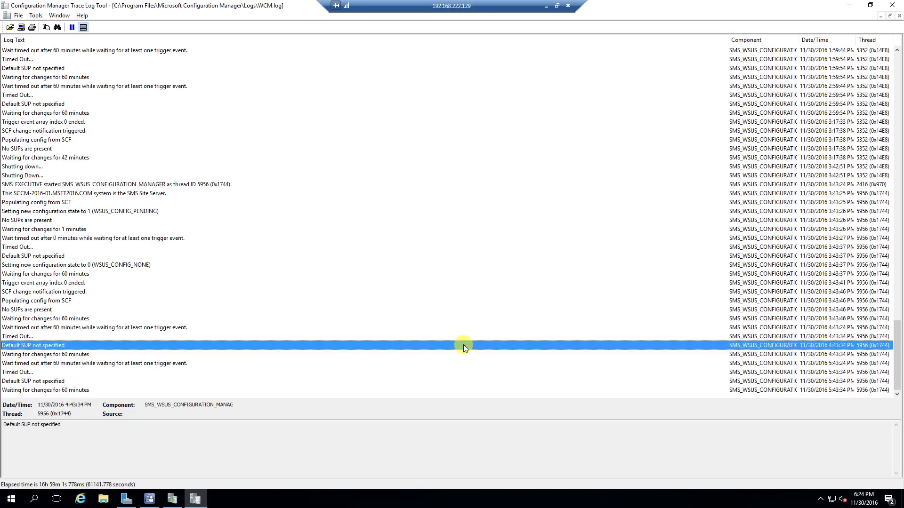
pyautogui.click(842, 390)
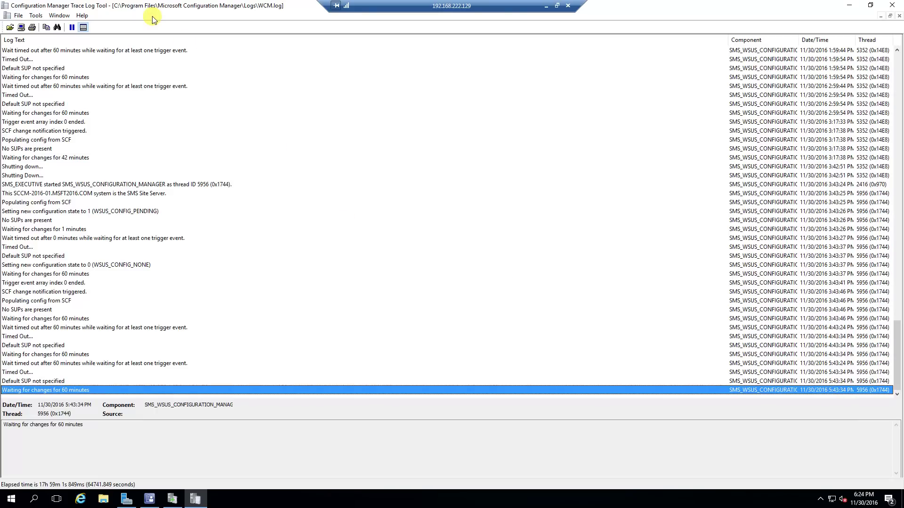
pyautogui.doubleClick(254, 6)
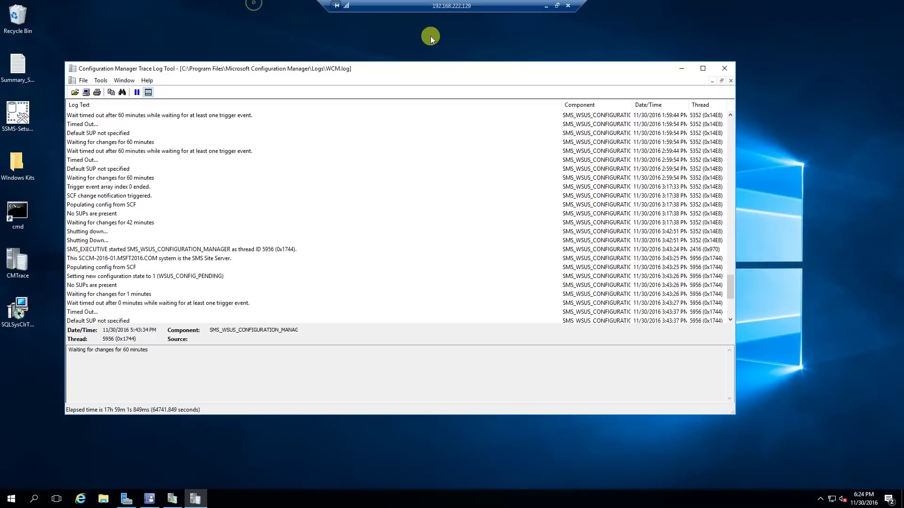
pyautogui.moveTo(469, 70); pyautogui.dragTo(506, 43)
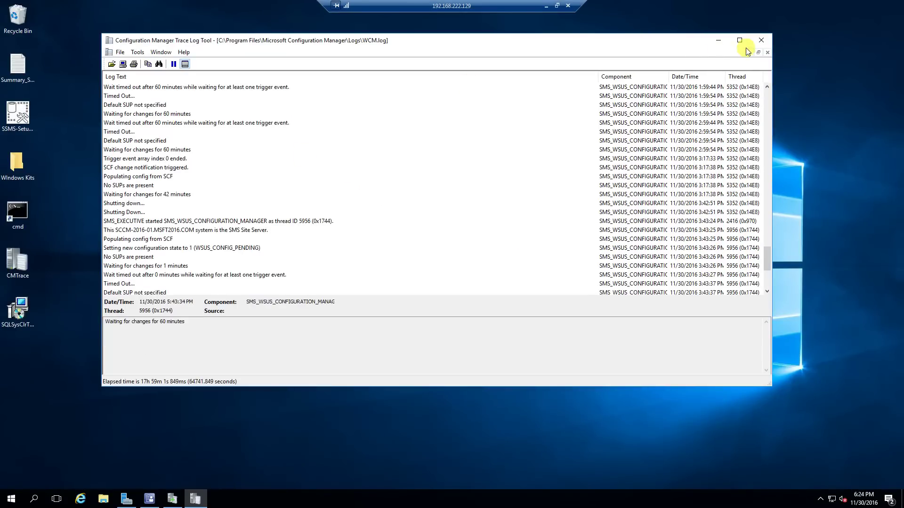
pyautogui.click(761, 41)
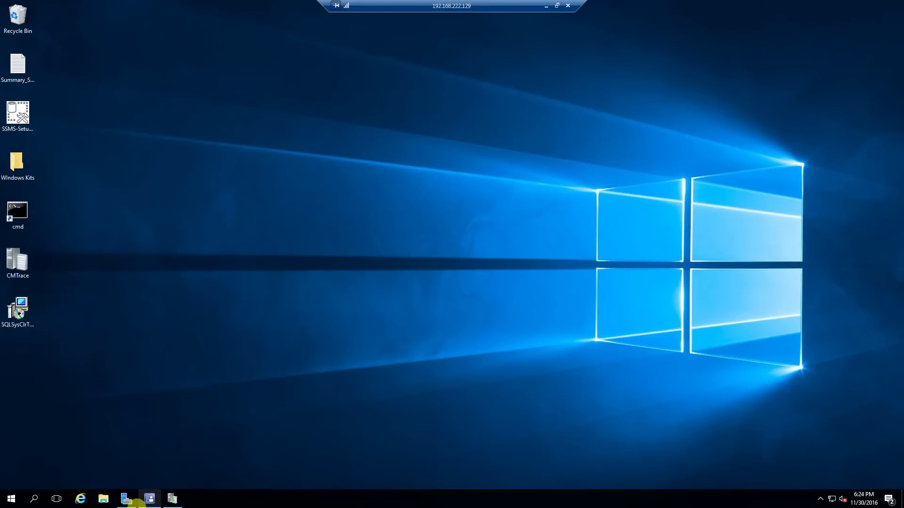
pyautogui.click(174, 498)
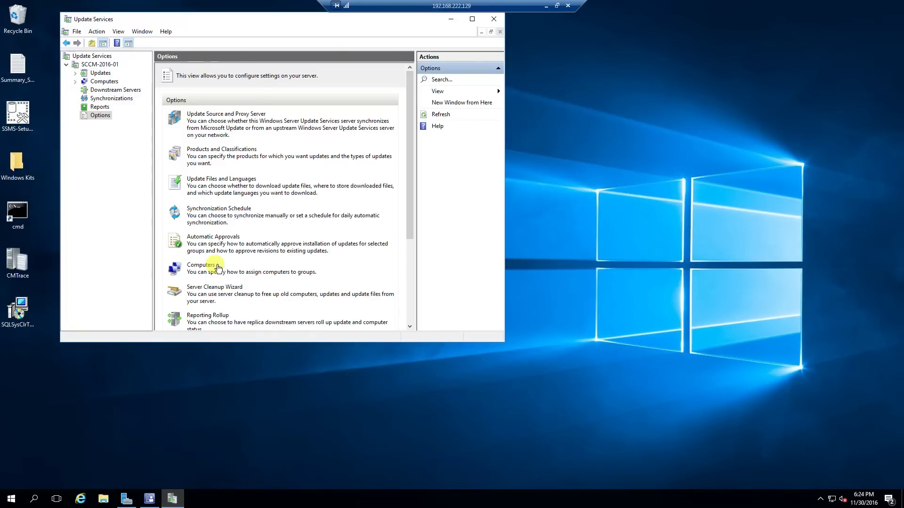
pyautogui.doubleClick(230, 19)
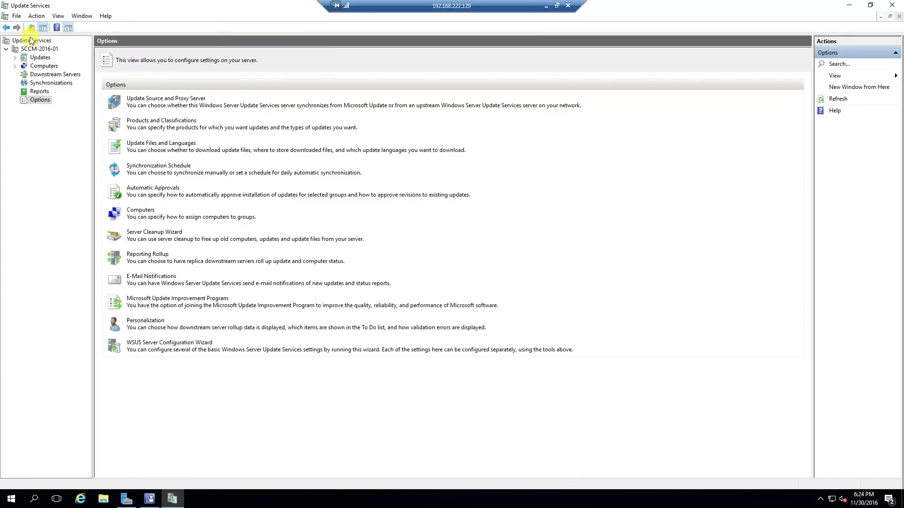
pyautogui.click(36, 49)
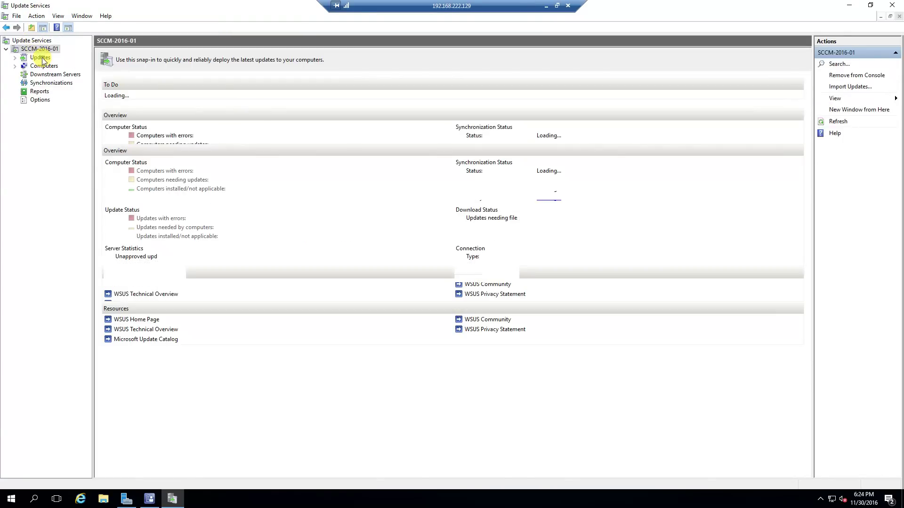
pyautogui.click(40, 58)
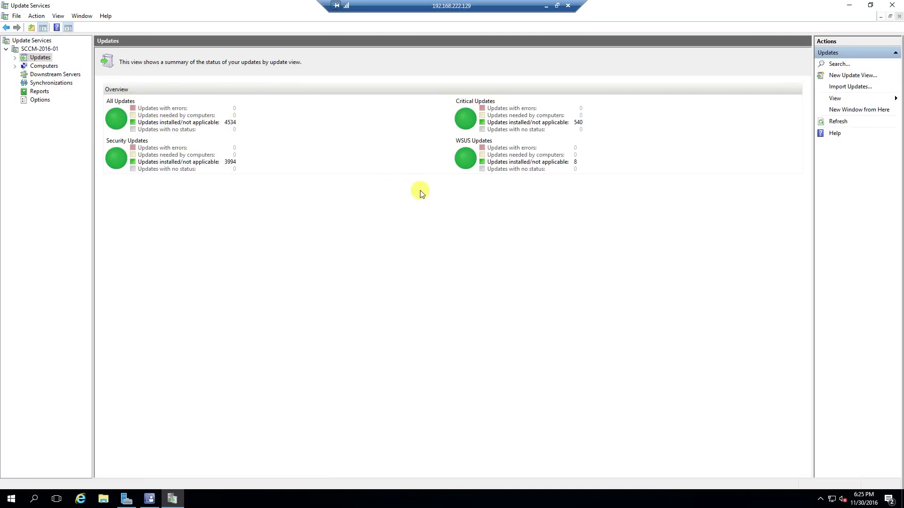
pyautogui.click(45, 65)
pyautogui.click(45, 58)
pyautogui.click(43, 67)
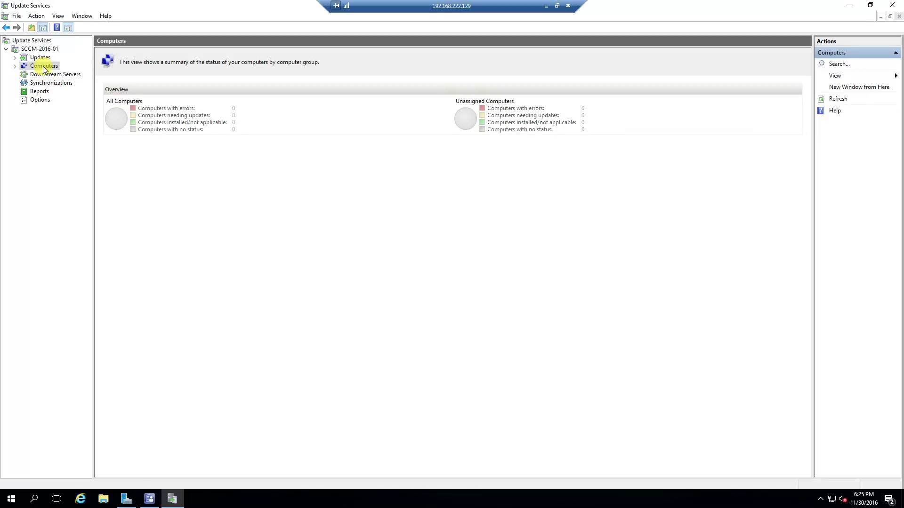
pyautogui.click(38, 100)
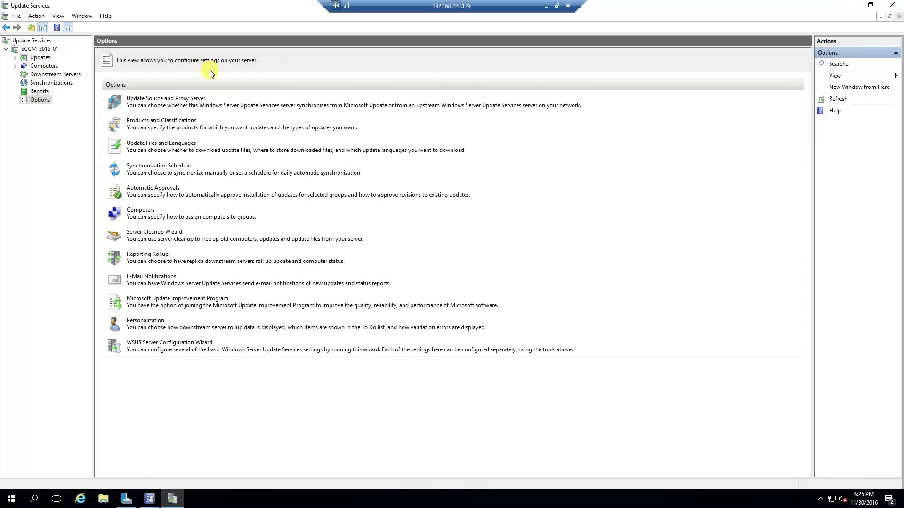
pyautogui.click(149, 100)
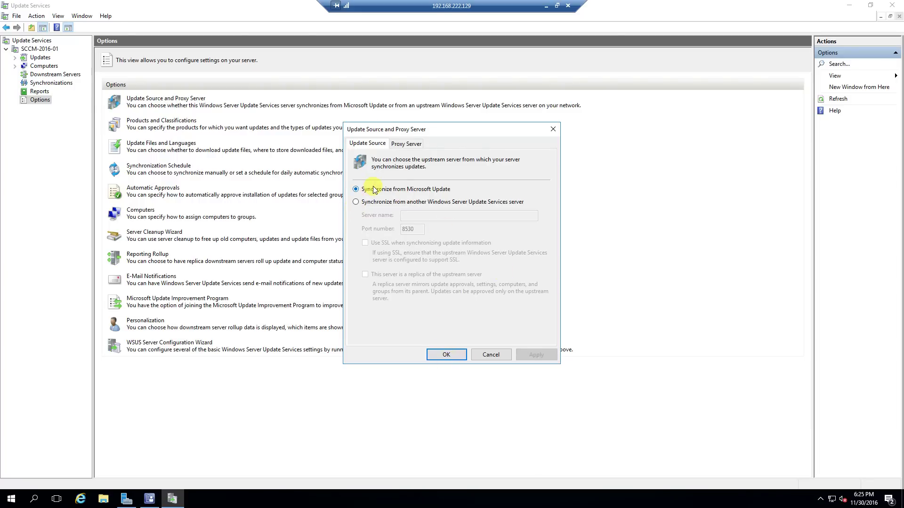
pyautogui.click(408, 145)
pyautogui.click(377, 144)
pyautogui.click(447, 355)
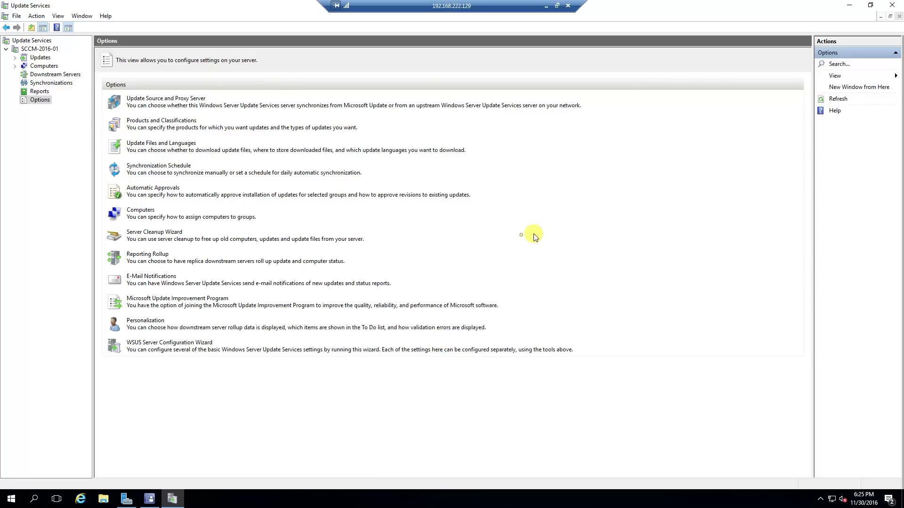
pyautogui.click(893, 7)
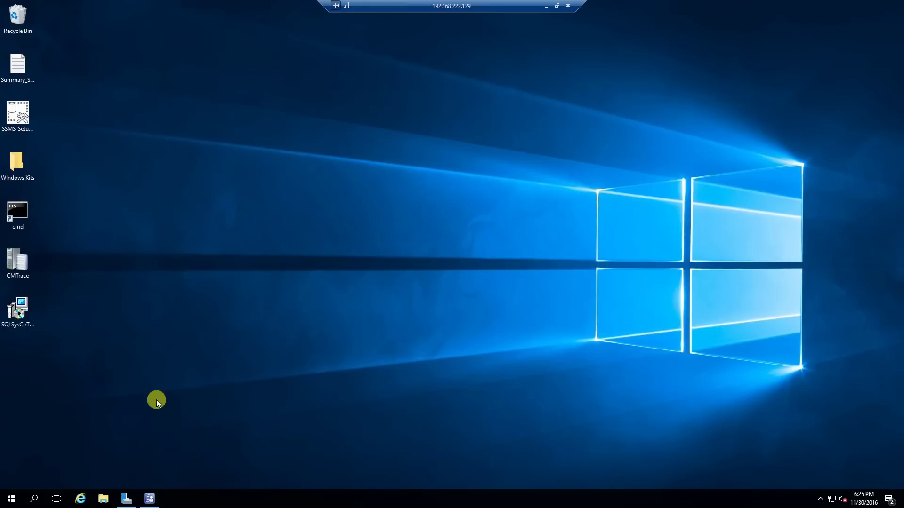
pyautogui.click(102, 500)
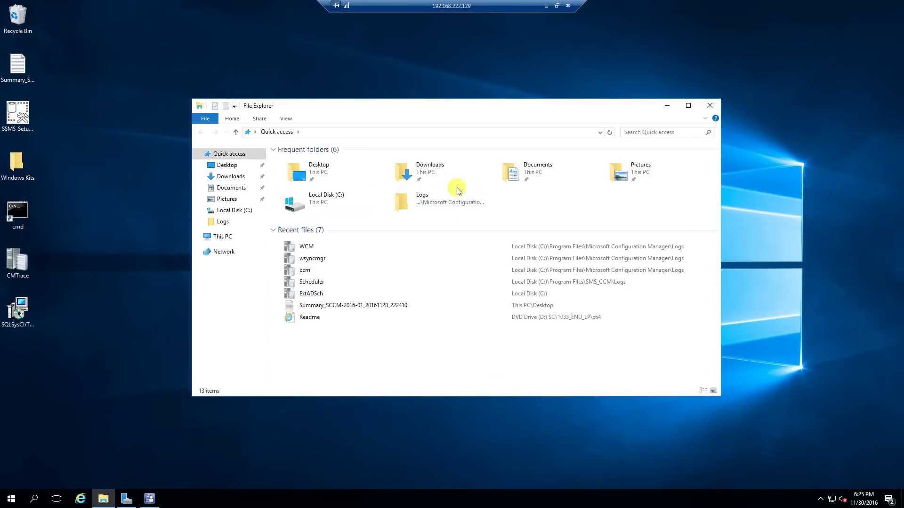
pyautogui.click(234, 210)
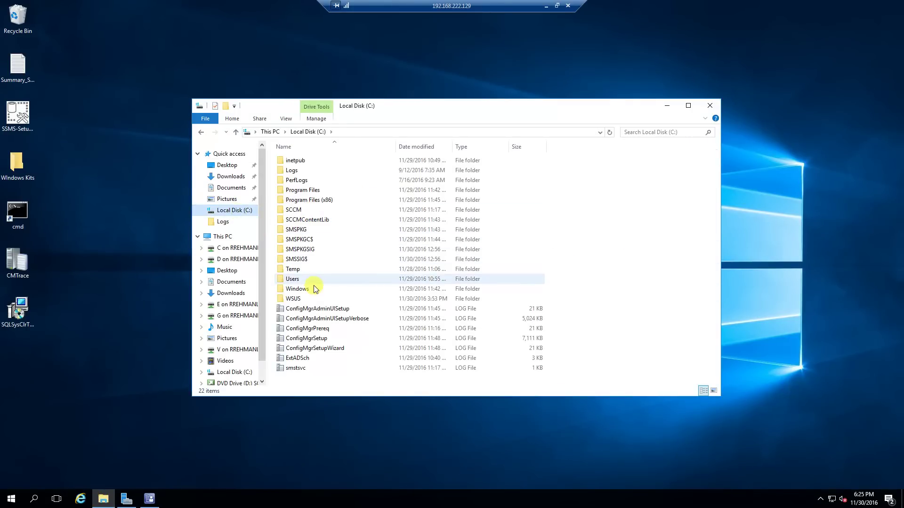
pyautogui.doubleClick(292, 298)
pyautogui.doubleClick(313, 170)
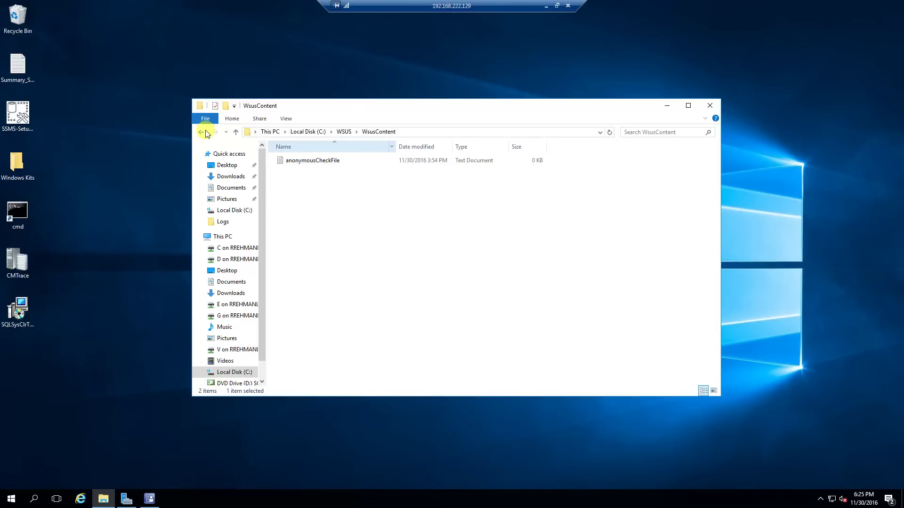
pyautogui.click(236, 132)
pyautogui.doubleClick(279, 161)
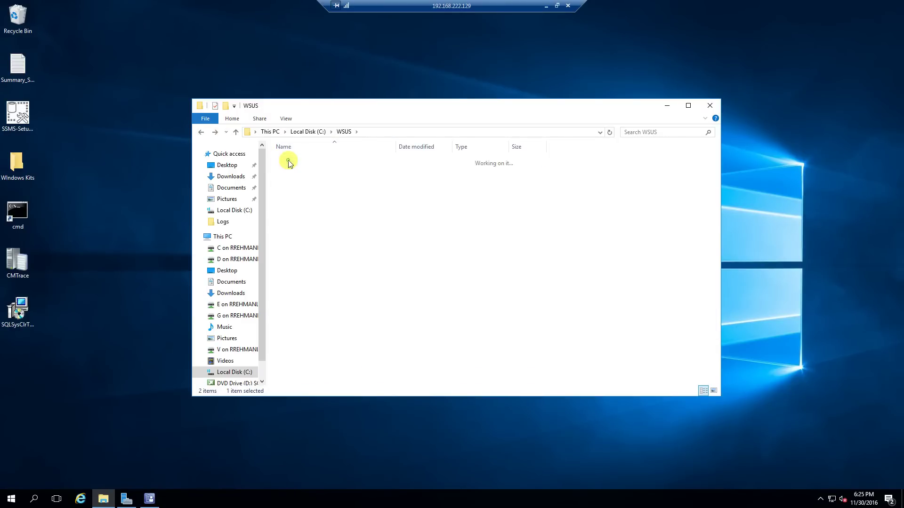
pyautogui.click(201, 132)
pyautogui.click(716, 105)
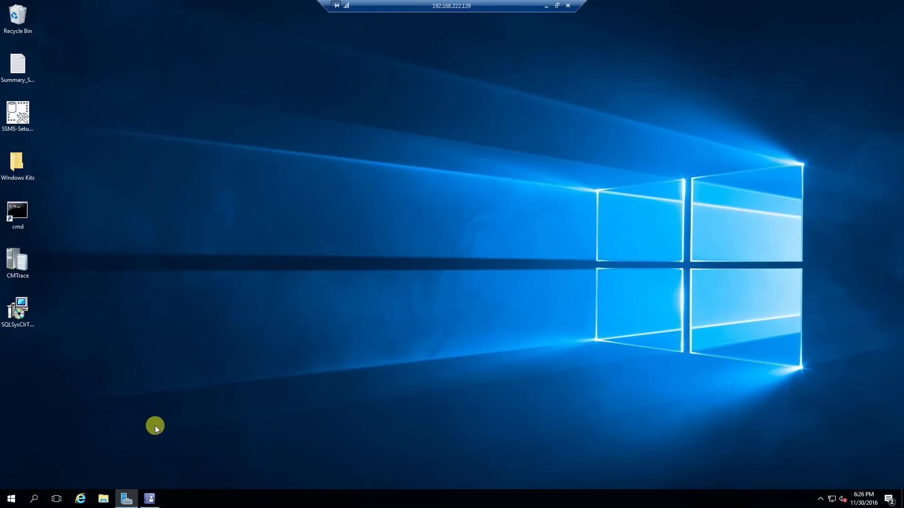
# - Clear the feature installation and WSUS post-deployment notifications in Server Manager
pyautogui.click(127, 499)
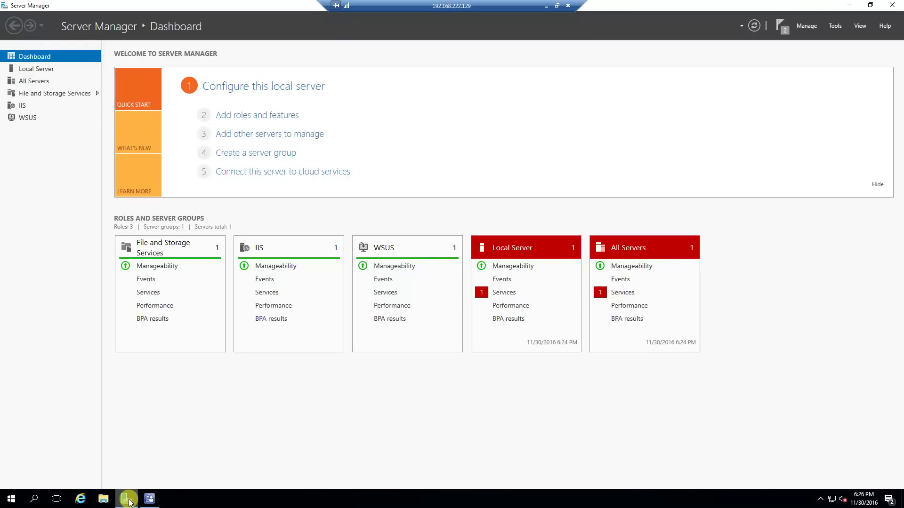
pyautogui.click(782, 27)
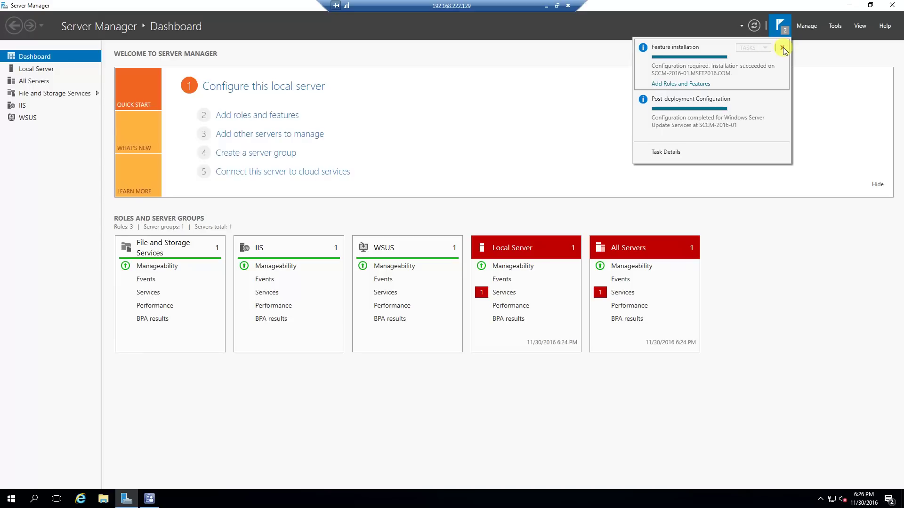
pyautogui.click(782, 48)
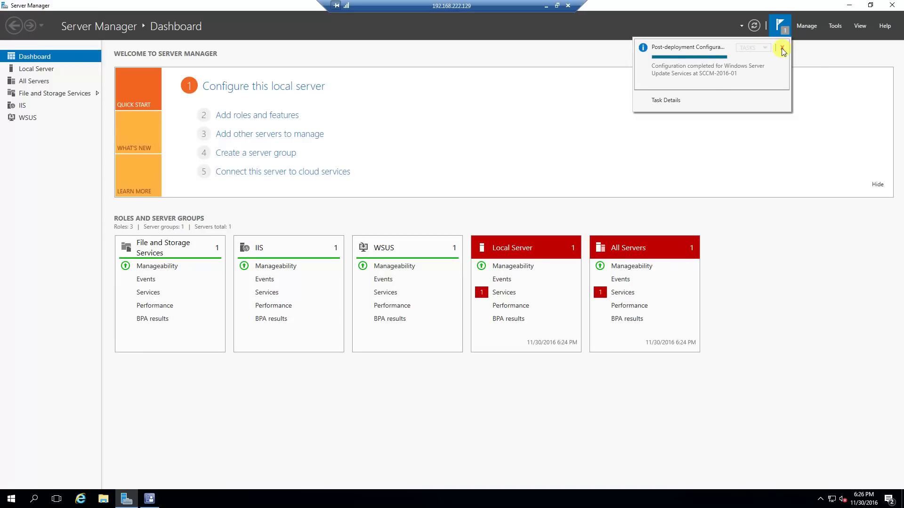
pyautogui.click(781, 48)
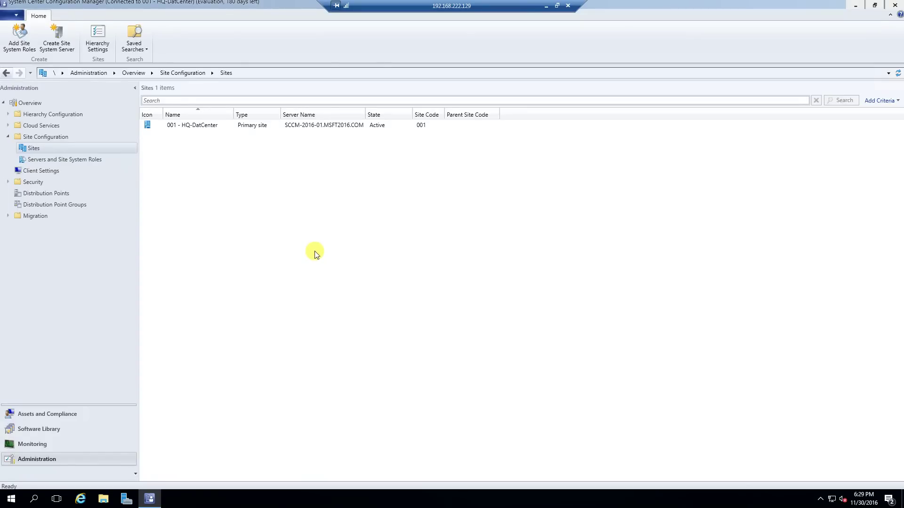
# - Check the Software Update Groups and All Software Updates lists, both showing 0 items
pyautogui.click(26, 147)
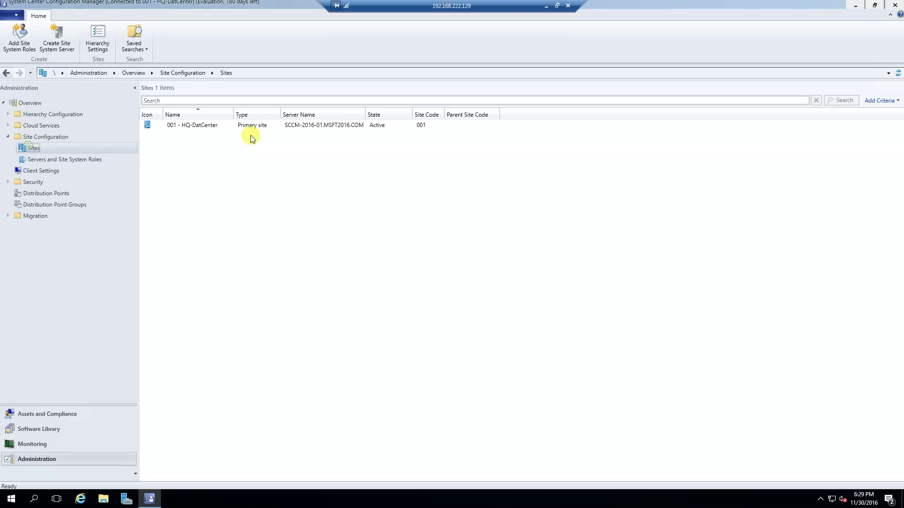
pyautogui.click(35, 443)
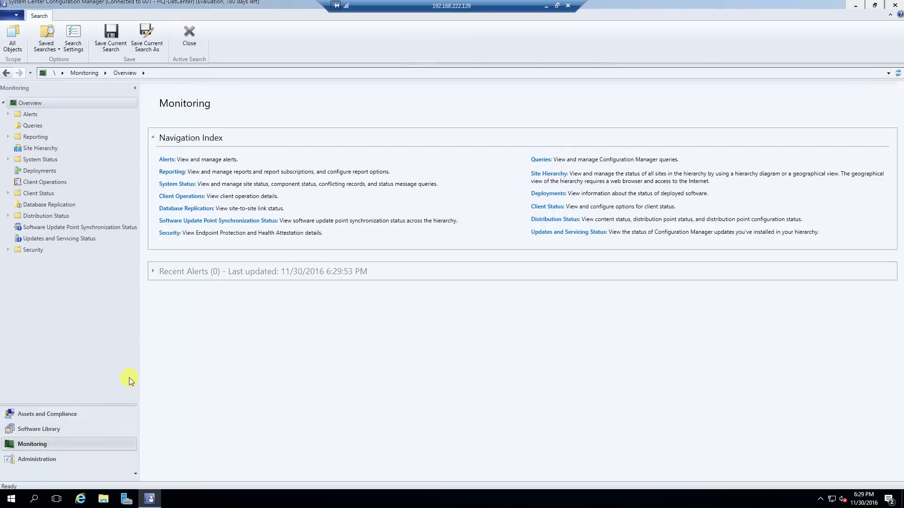
pyautogui.click(44, 430)
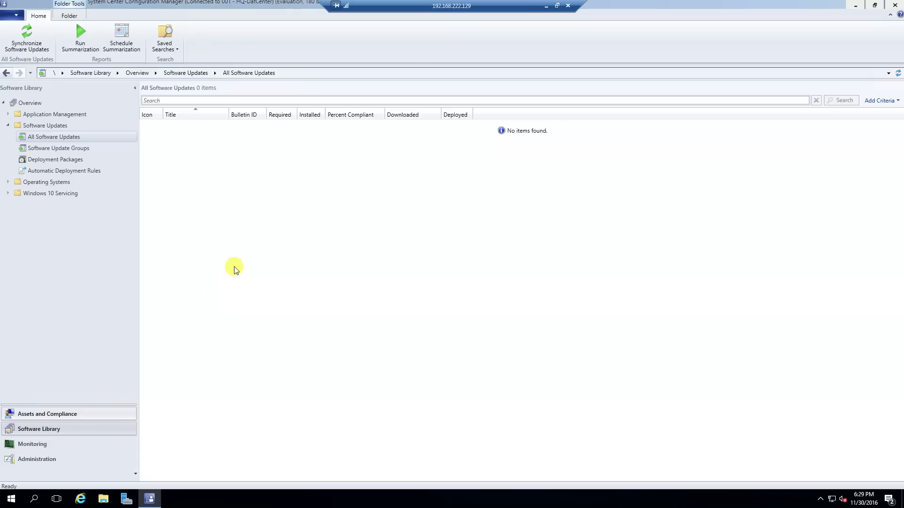
pyautogui.click(56, 147)
pyautogui.click(54, 137)
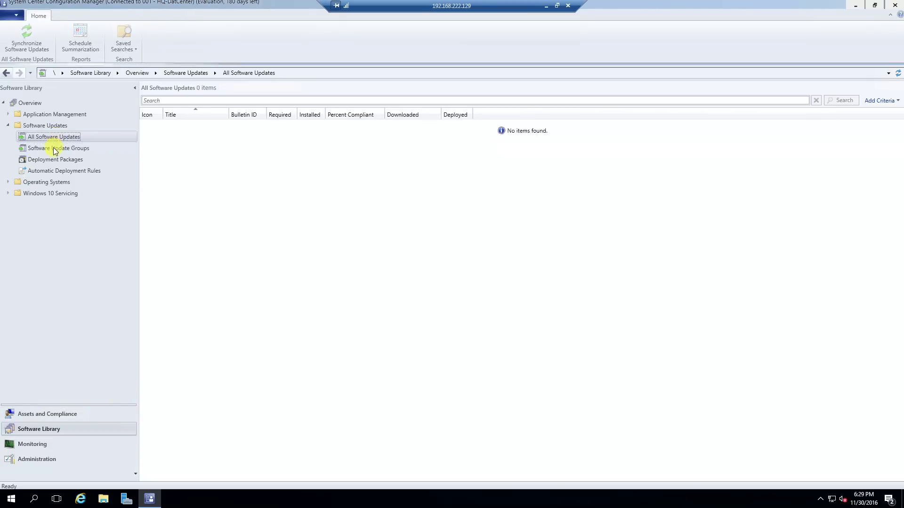
# - Start the Add Site System Roles wizard on the HQ-DatCenter site
pyautogui.click(55, 149)
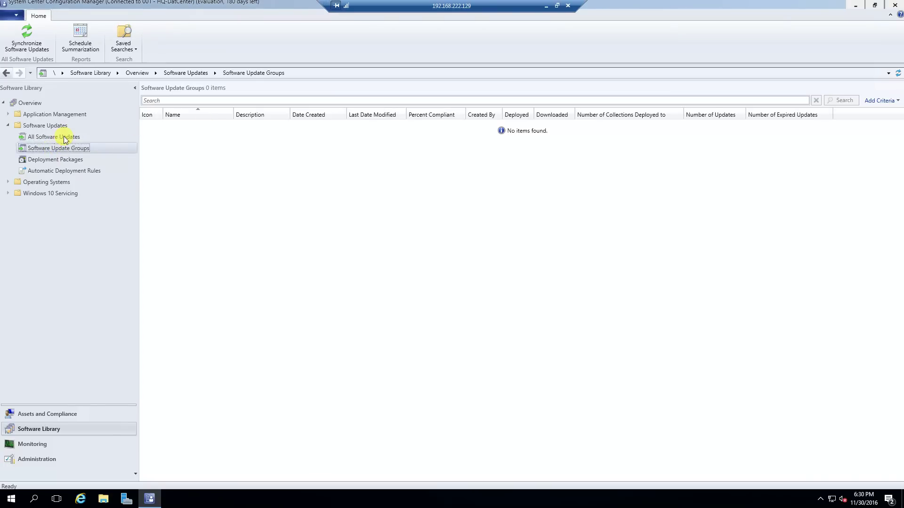
pyautogui.click(26, 460)
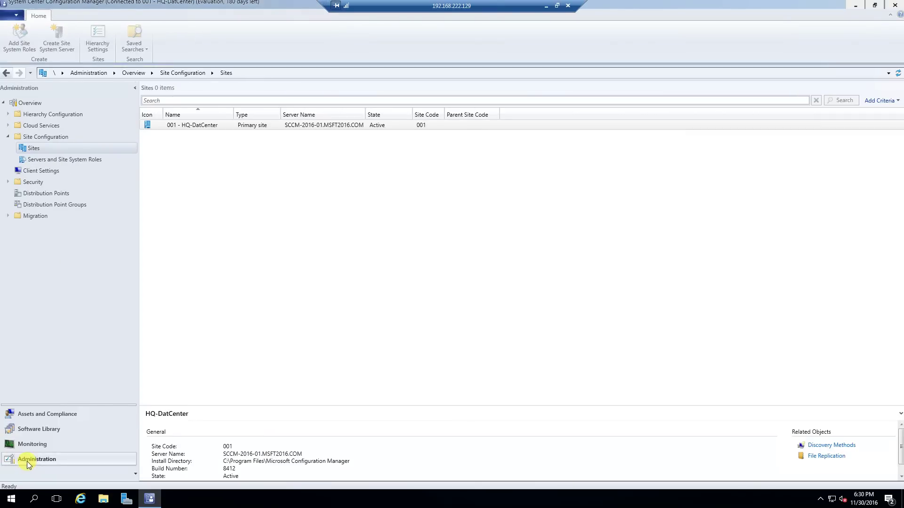
pyautogui.rightClick(33, 148)
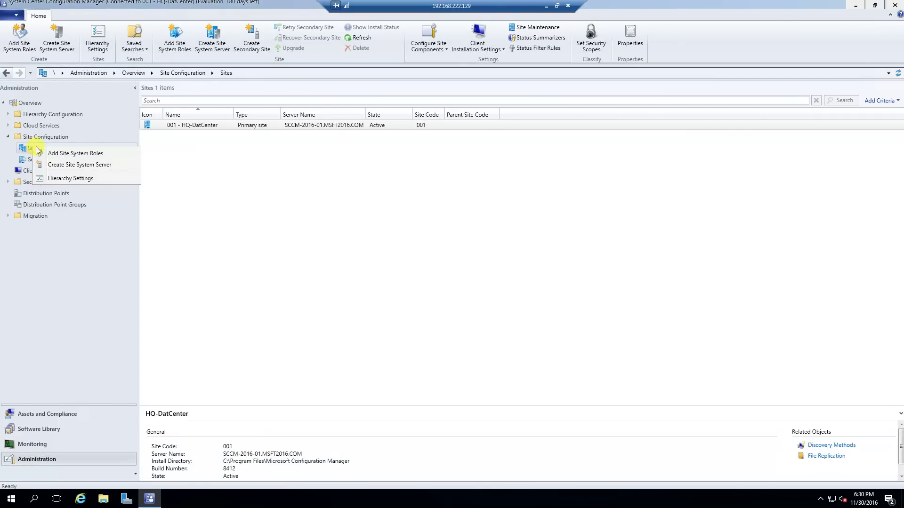
pyautogui.click(191, 130)
pyautogui.rightClick(191, 127)
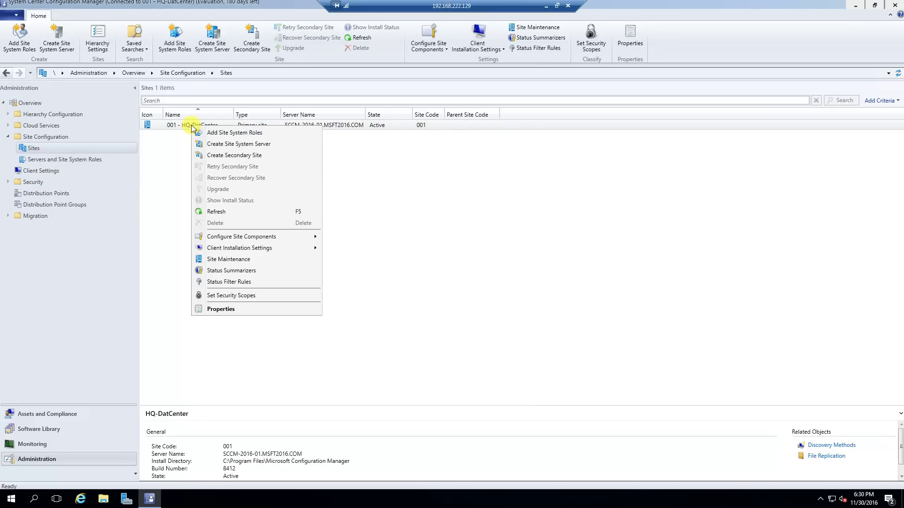
pyautogui.click(261, 134)
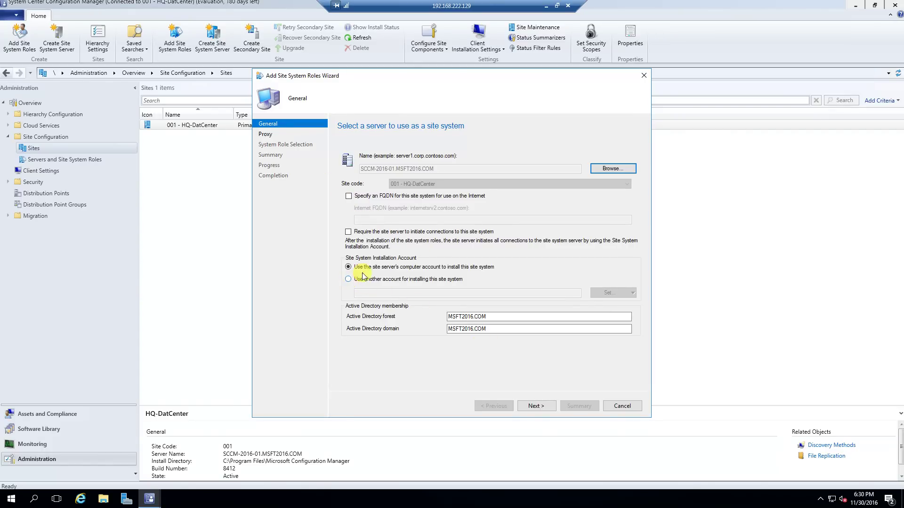
# - Install the site system using the existing Client Push Installation Account
pyautogui.click(349, 280)
pyautogui.click(632, 294)
pyautogui.click(618, 306)
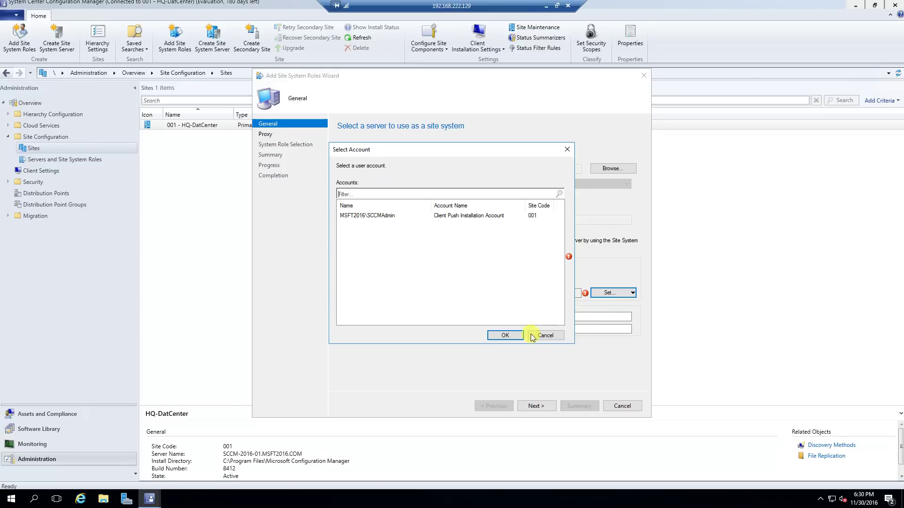
pyautogui.click(452, 215)
pyautogui.click(504, 335)
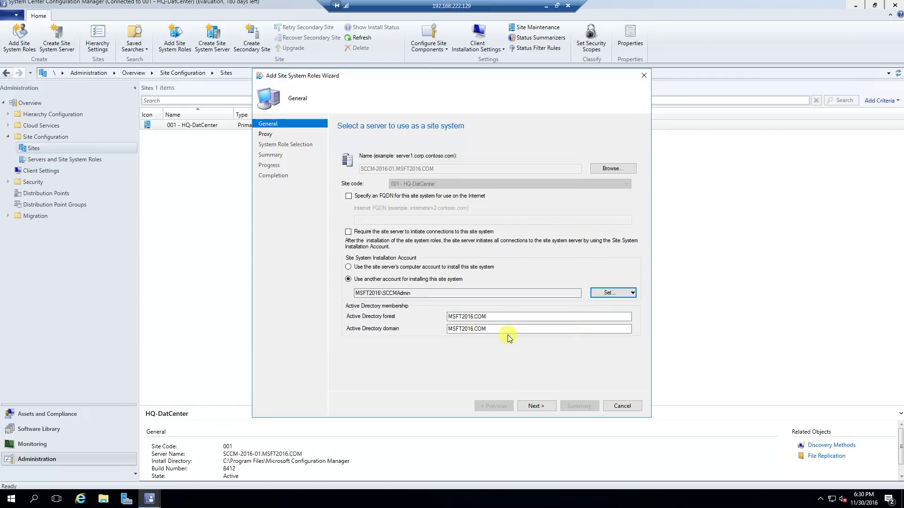
# - Pass the Proxy page and select the Software update point role
pyautogui.click(533, 407)
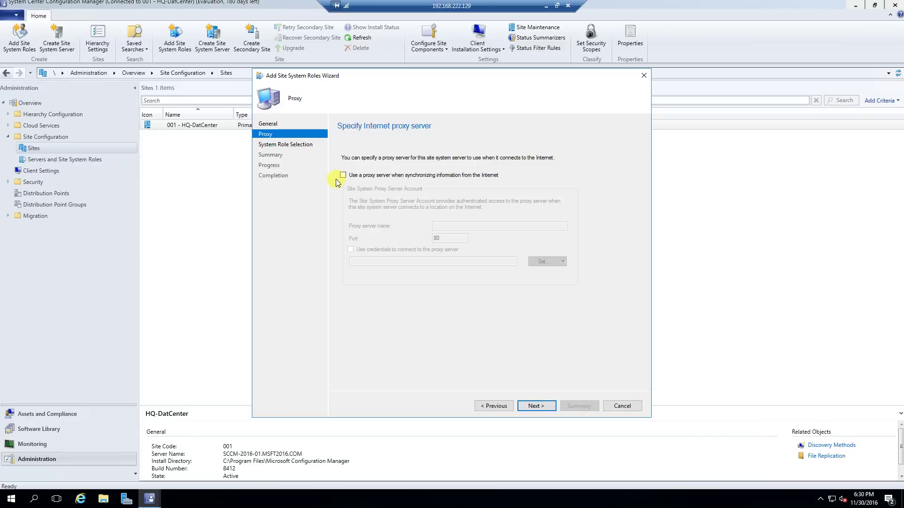
pyautogui.click(542, 407)
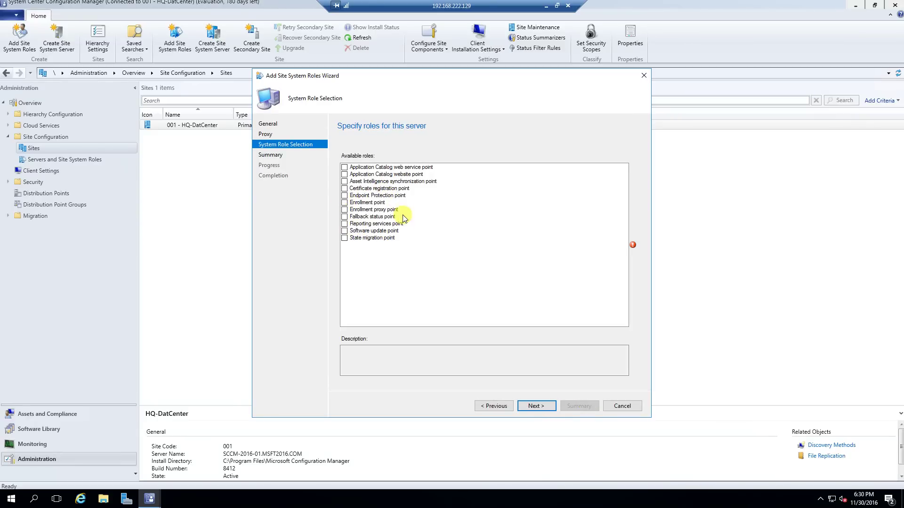
pyautogui.click(344, 231)
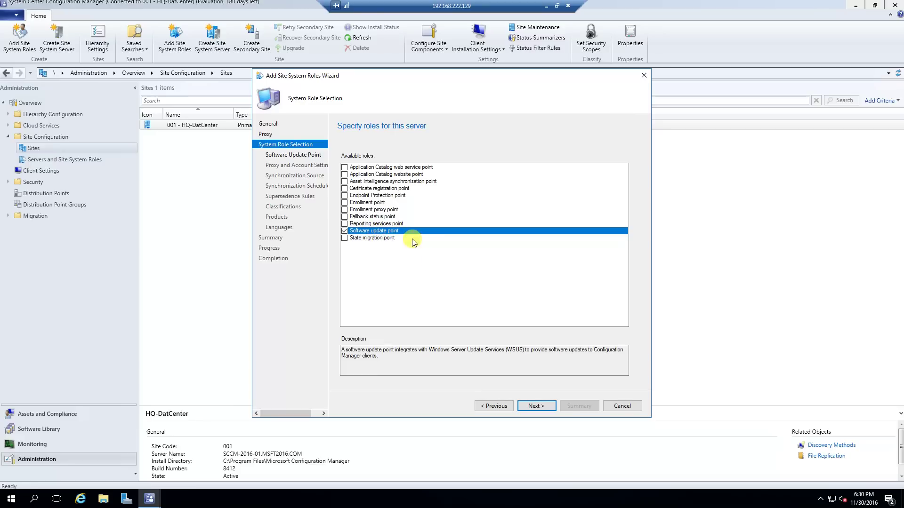
pyautogui.click(536, 407)
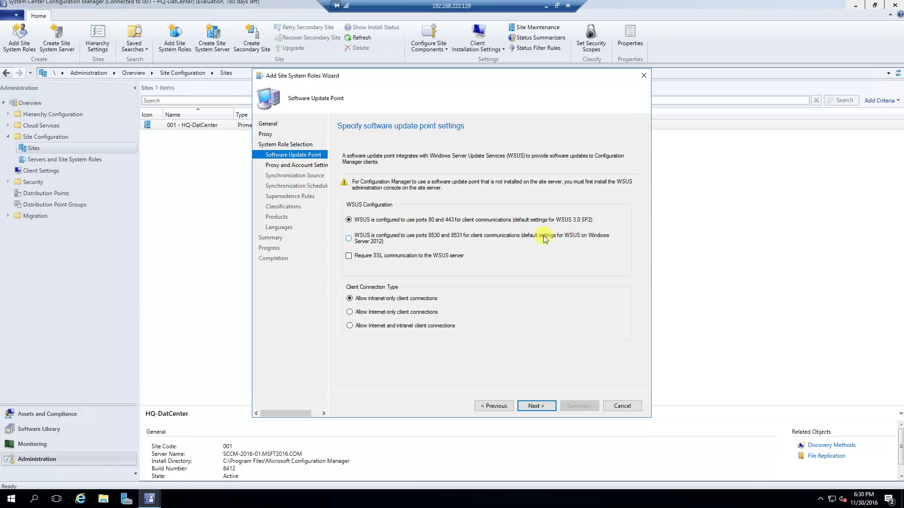
# - Use WSUS ports 8530/8531 and connect to WSUS with the Client Push Installation Account
pyautogui.click(349, 239)
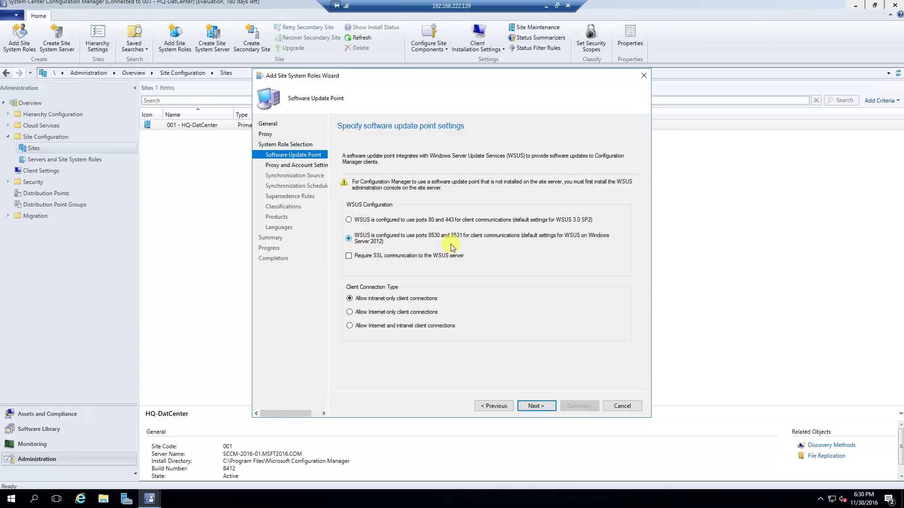
pyautogui.click(540, 407)
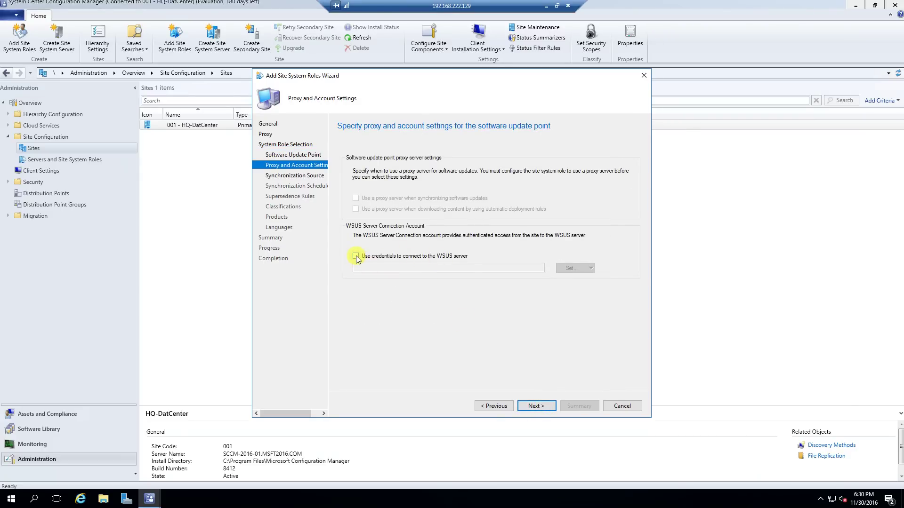
pyautogui.click(355, 257)
pyautogui.click(583, 268)
pyautogui.click(585, 281)
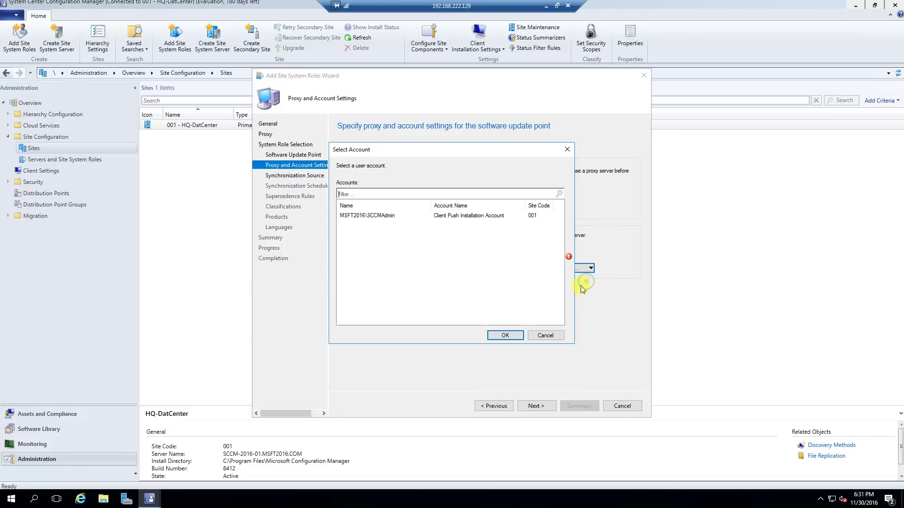
pyautogui.click(379, 217)
pyautogui.click(503, 332)
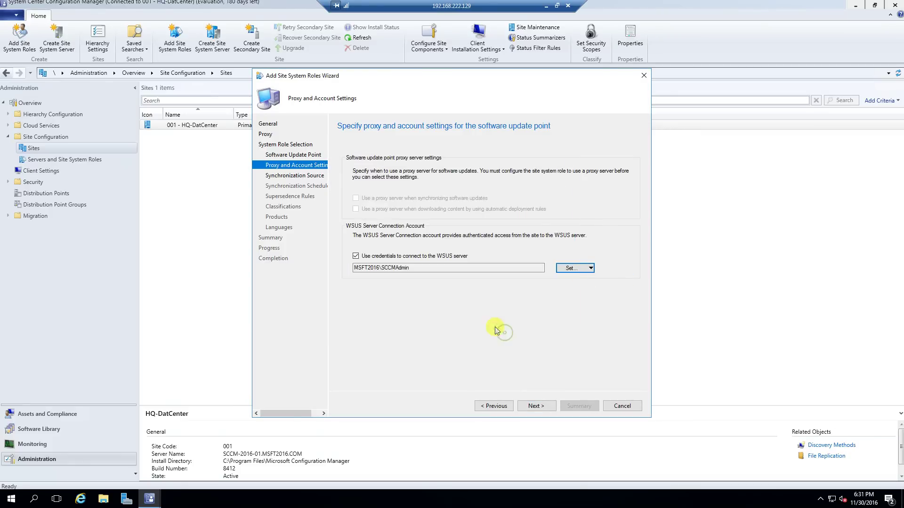
pyautogui.click(536, 406)
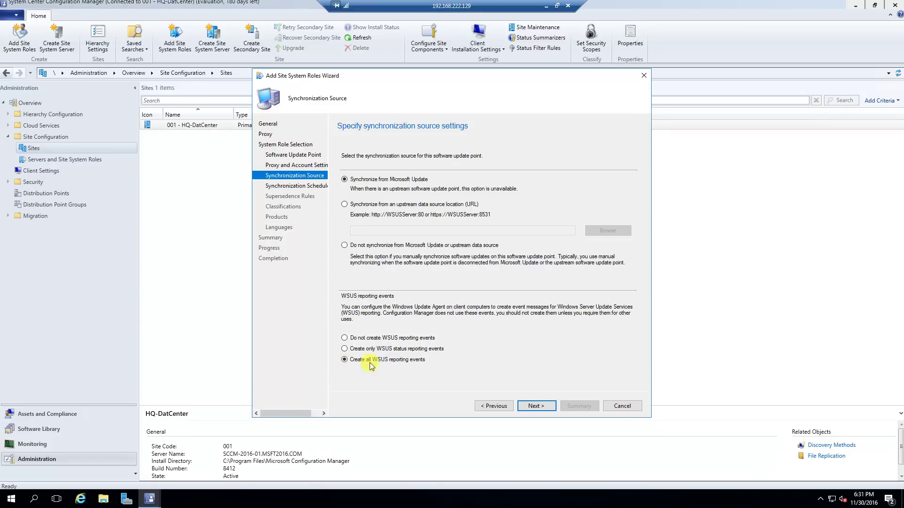
# - Accept defaults for synchronization schedule, supersedence rules and update classifications
pyautogui.click(538, 407)
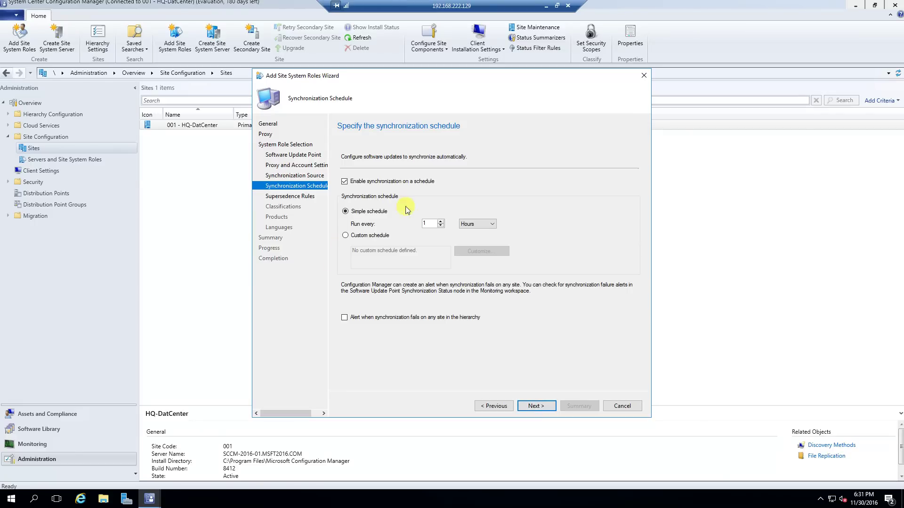
pyautogui.click(545, 406)
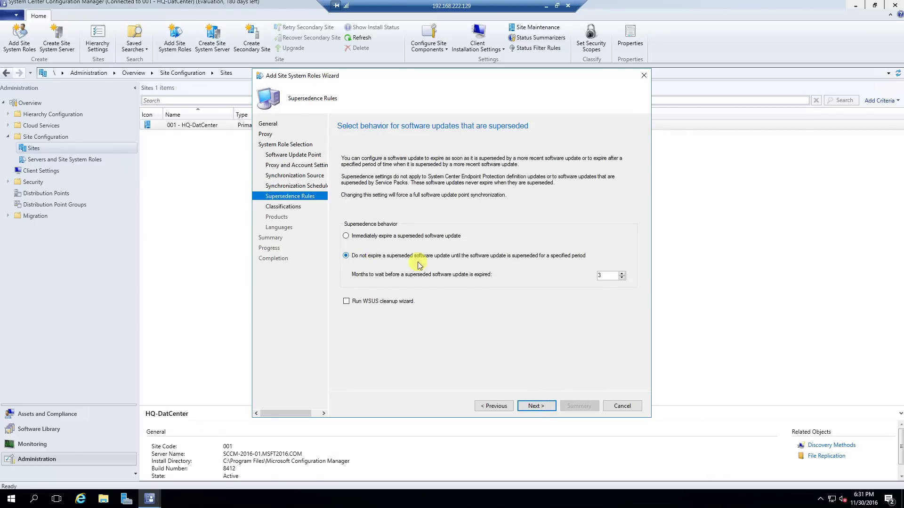
pyautogui.click(543, 407)
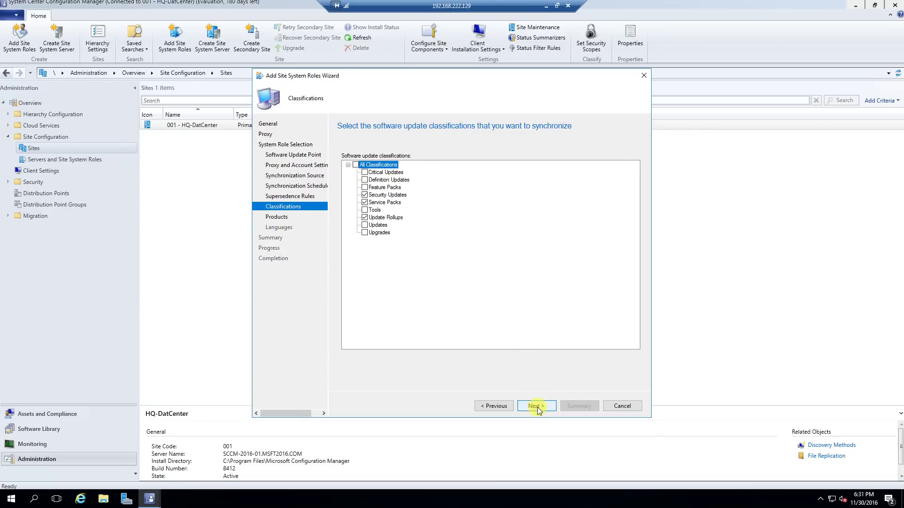
pyautogui.click(539, 409)
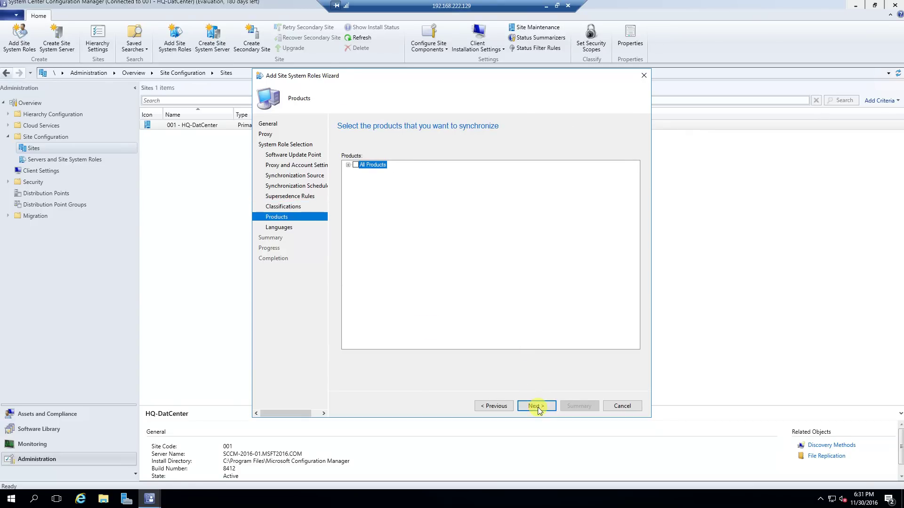
# - Review the Products list under All Products > Microsoft > Windows, then continue to Languages
pyautogui.click(348, 165)
pyautogui.click(357, 172)
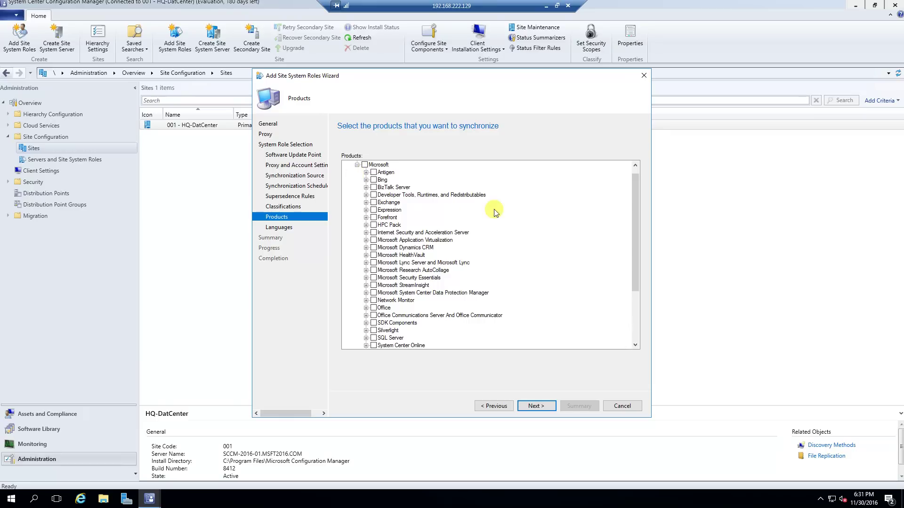
pyautogui.scroll(-4, 493, 212)
pyautogui.scroll(4, 466, 278)
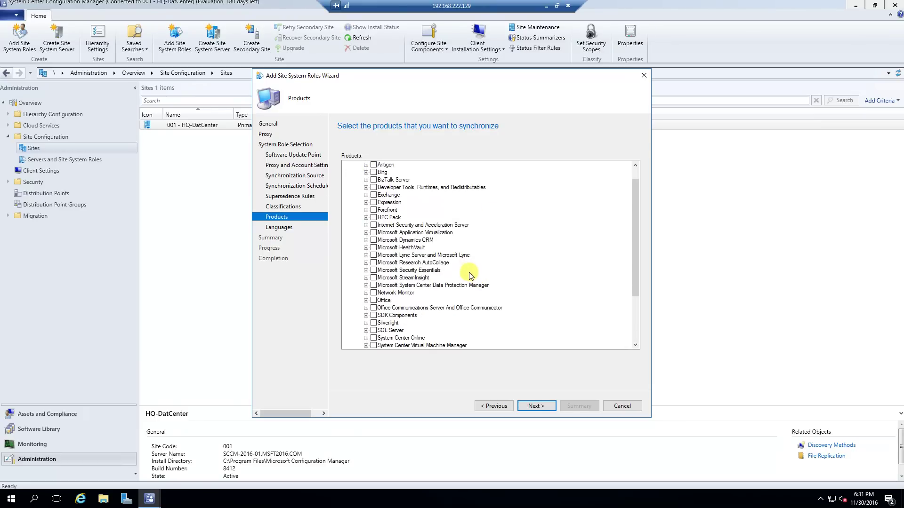
pyautogui.scroll(-1, 486, 234)
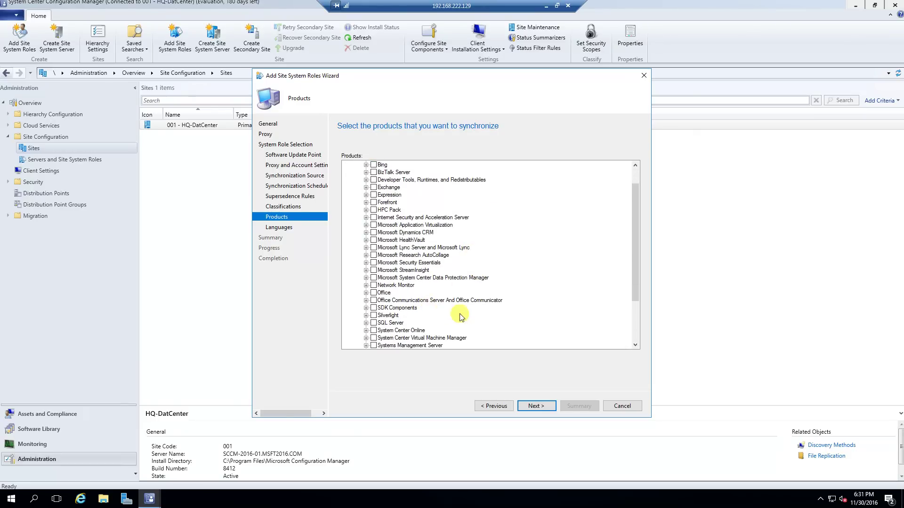
pyautogui.scroll(-3, 447, 283)
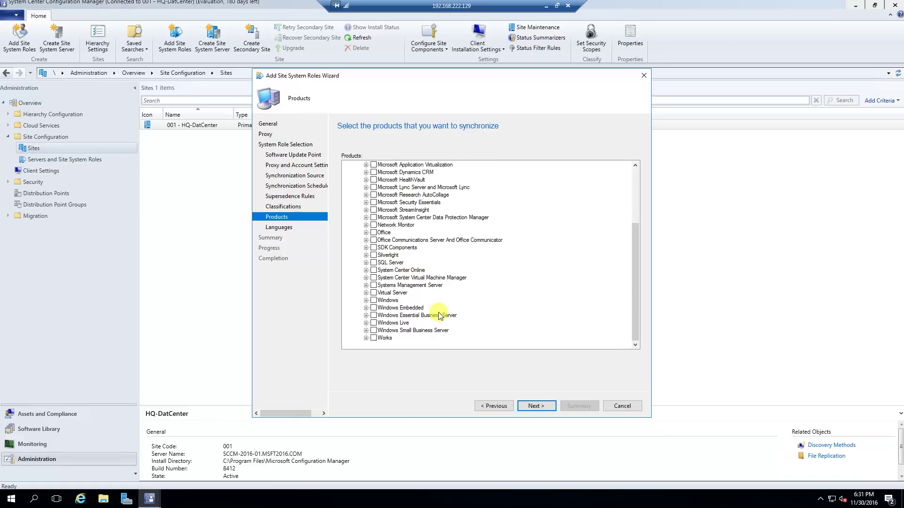
pyautogui.click(366, 300)
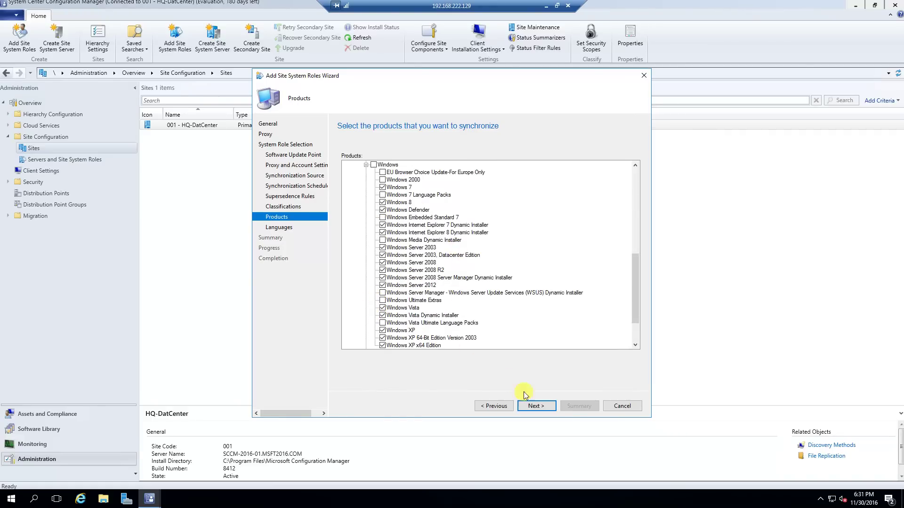
pyautogui.click(532, 407)
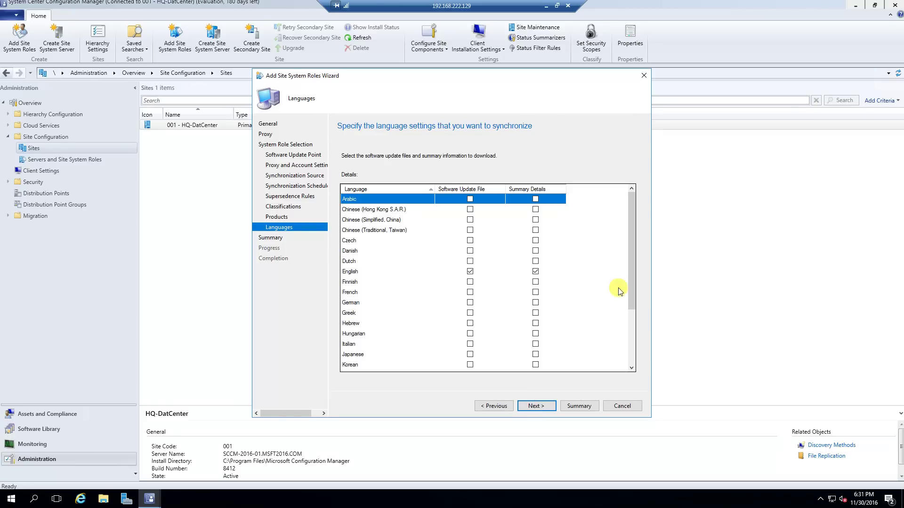
# - Confirm the summary, install the software update point role, and close the completed wizard
pyautogui.moveTo(630, 286)
pyautogui.mouseDown()
pyautogui.moveTo(628, 359)
pyautogui.moveTo(634, 295)
pyautogui.mouseUp()
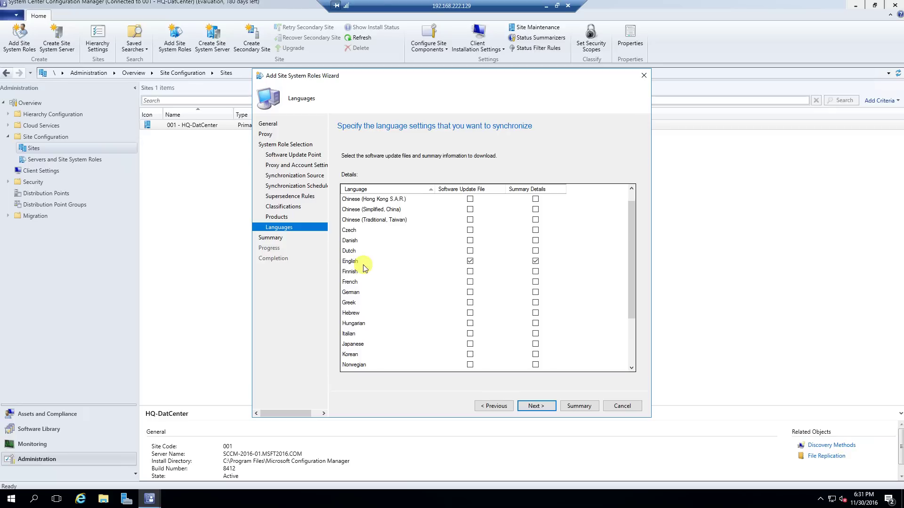
pyautogui.click(541, 408)
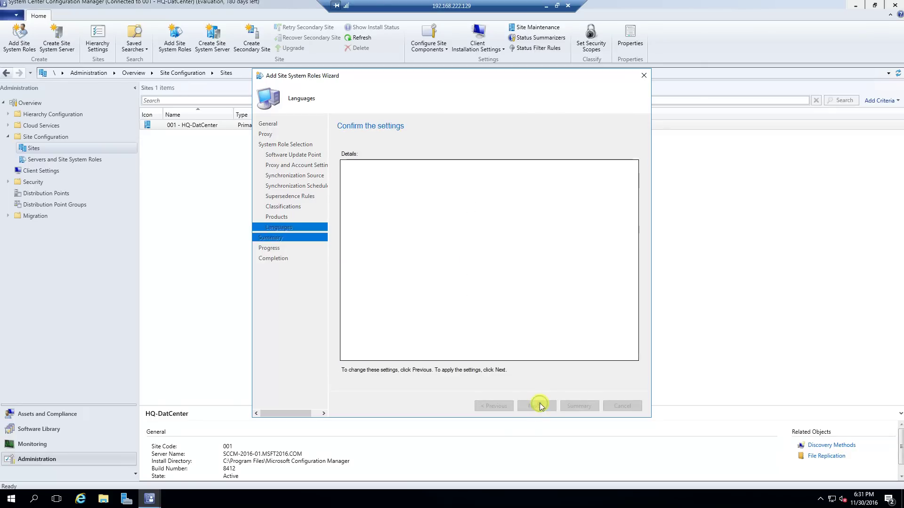
pyautogui.click(537, 406)
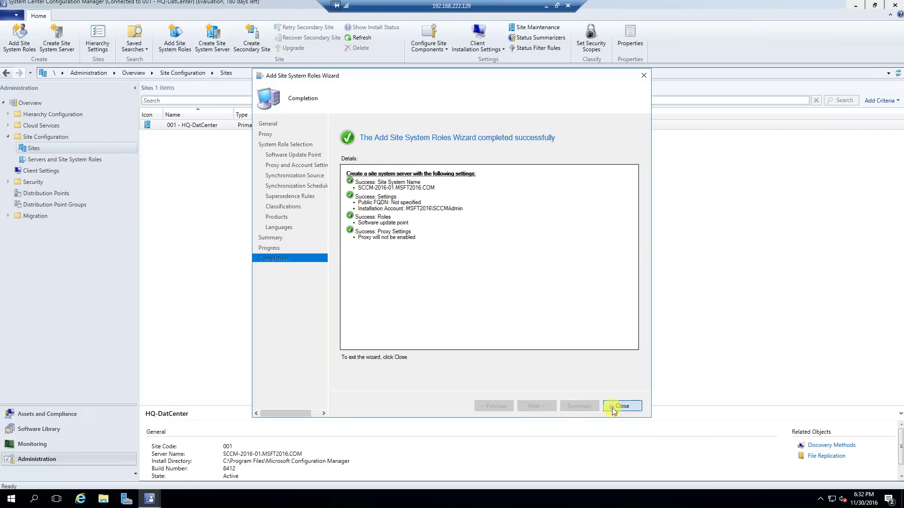
pyautogui.click(612, 407)
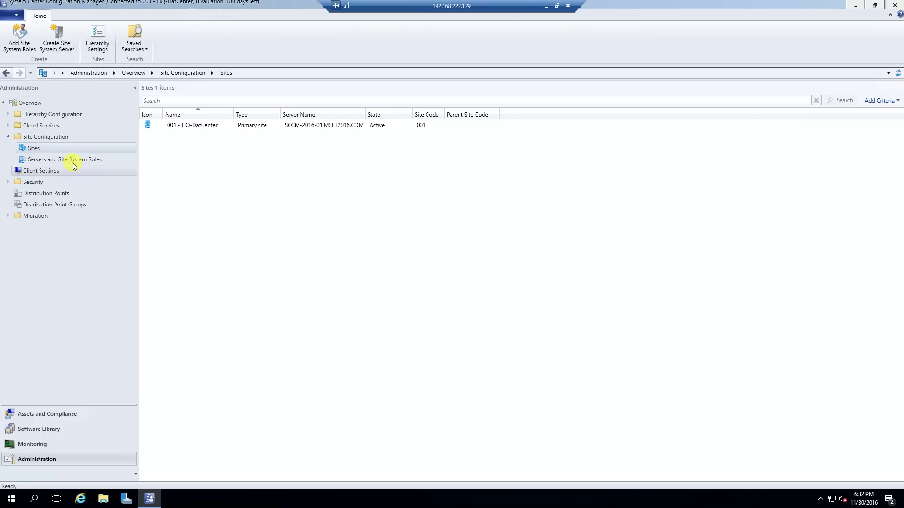
# - Check the HQ-DatCenter site and its servers and site system roles
pyautogui.click(38, 152)
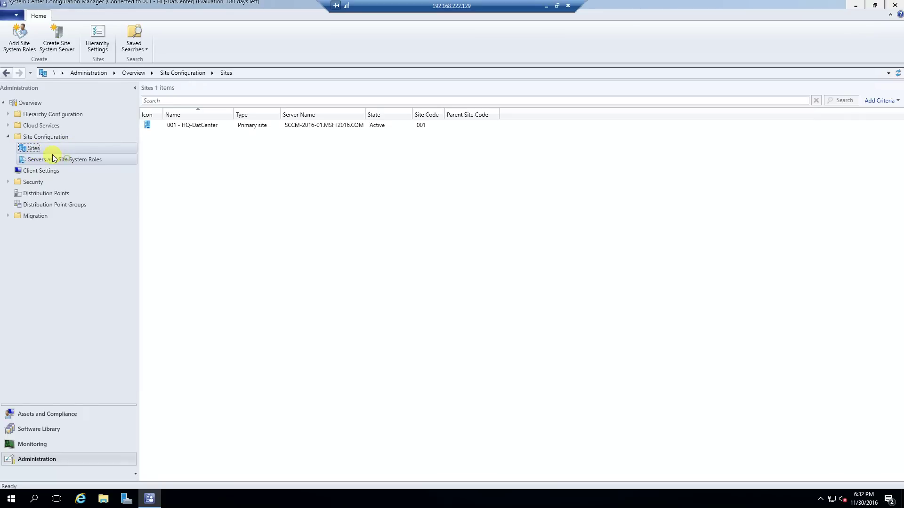
pyautogui.rightClick(41, 148)
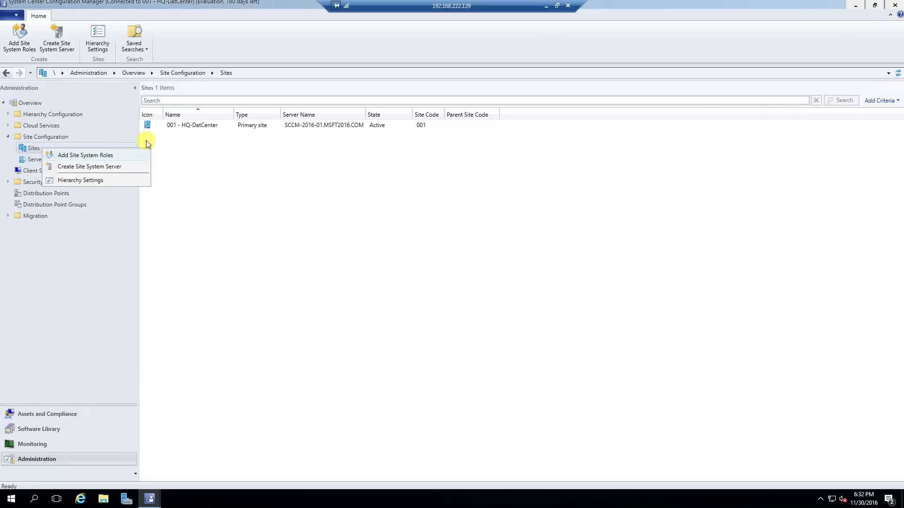
pyautogui.click(178, 125)
pyautogui.rightClick(178, 126)
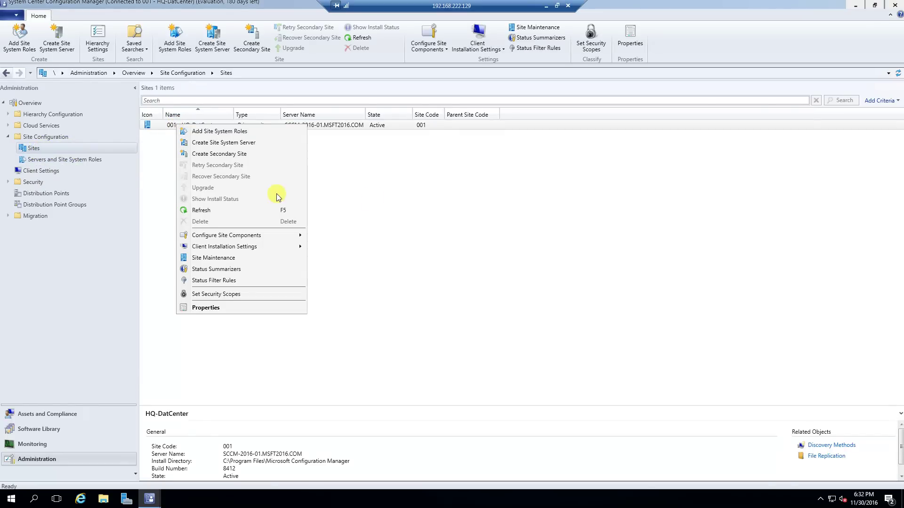
pyautogui.click(416, 205)
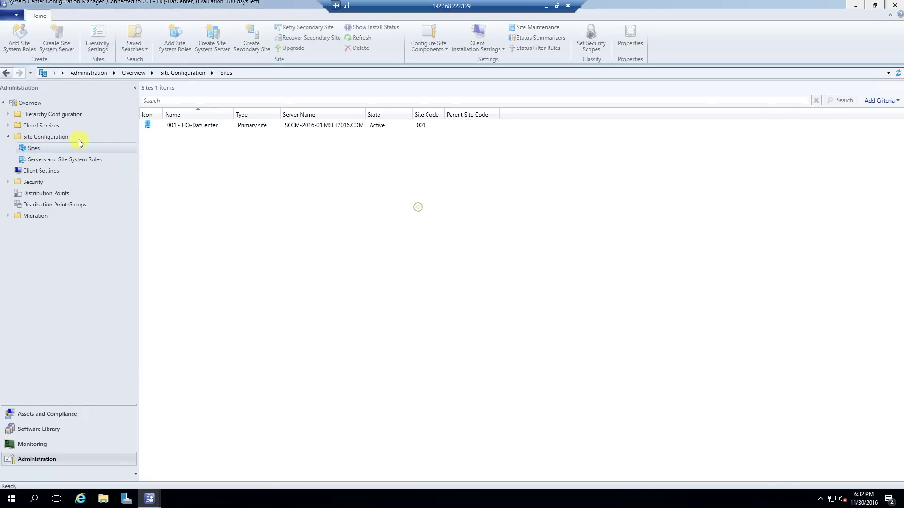
pyautogui.click(39, 138)
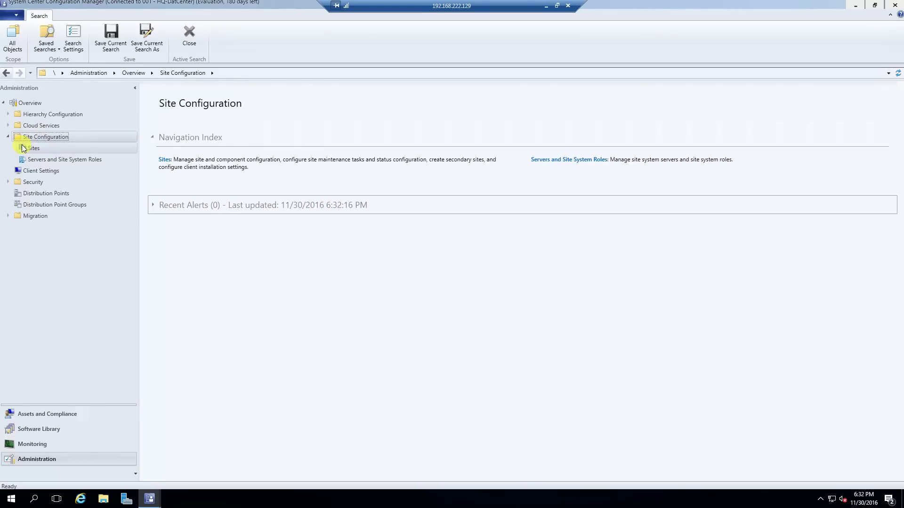
pyautogui.click(28, 148)
pyautogui.click(34, 160)
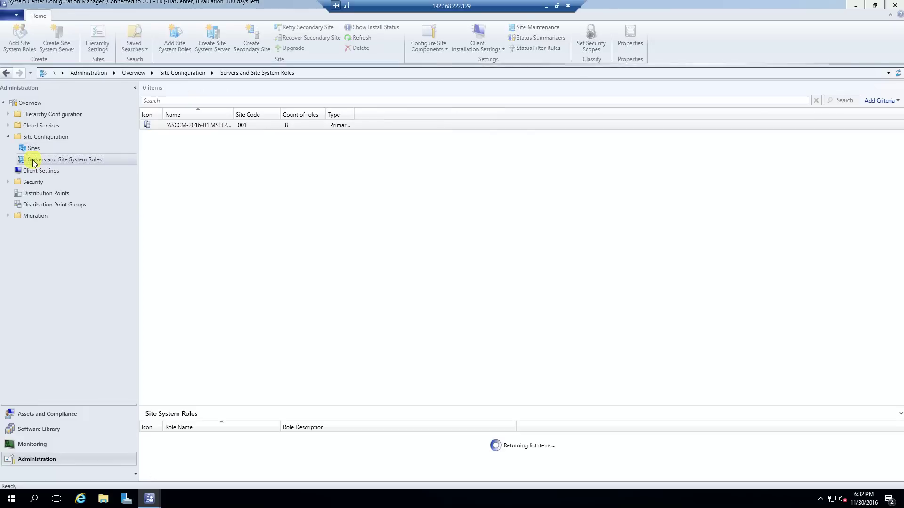
pyautogui.click(29, 149)
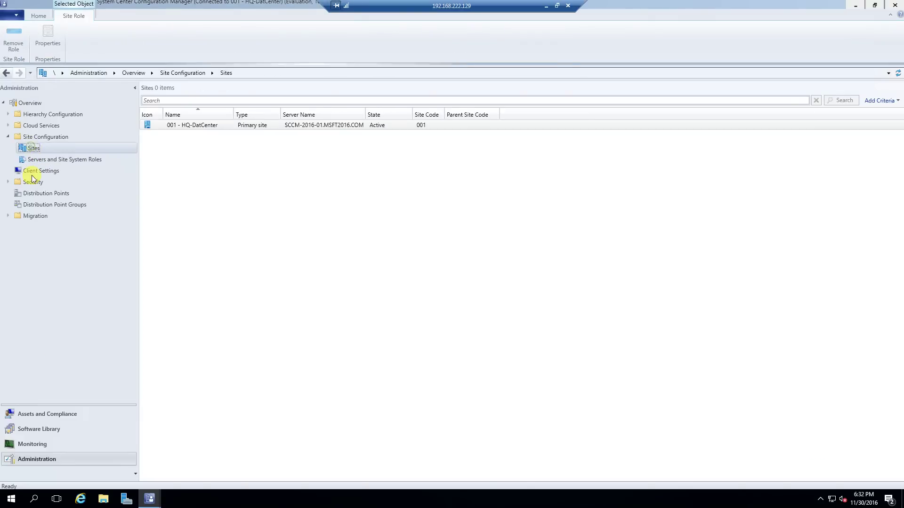
# - Run Synchronize Software Updates on All Software Updates and confirm with Yes
pyautogui.click(31, 429)
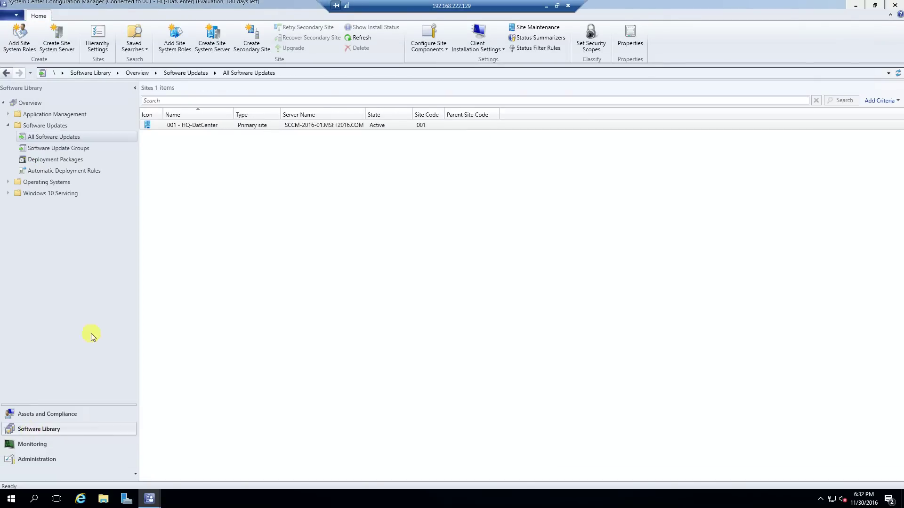
pyautogui.click(55, 138)
pyautogui.rightClick(59, 140)
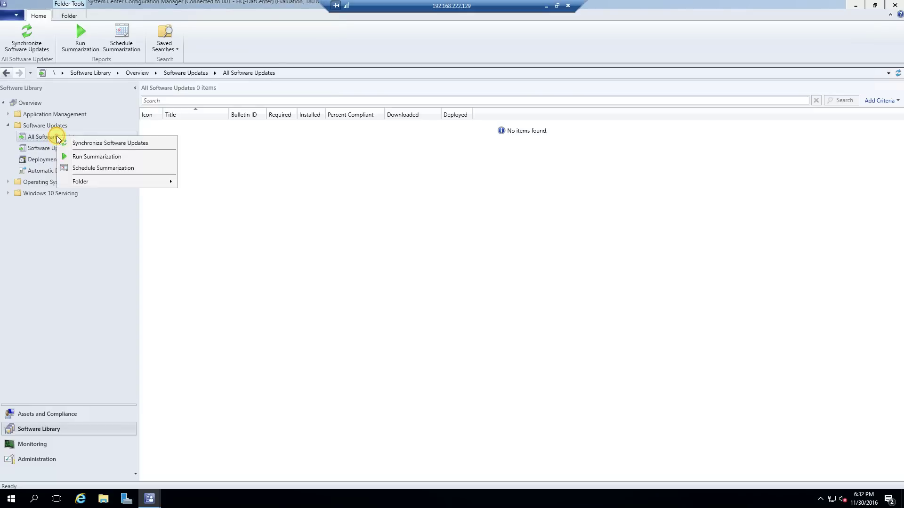
pyautogui.click(90, 143)
pyautogui.click(488, 304)
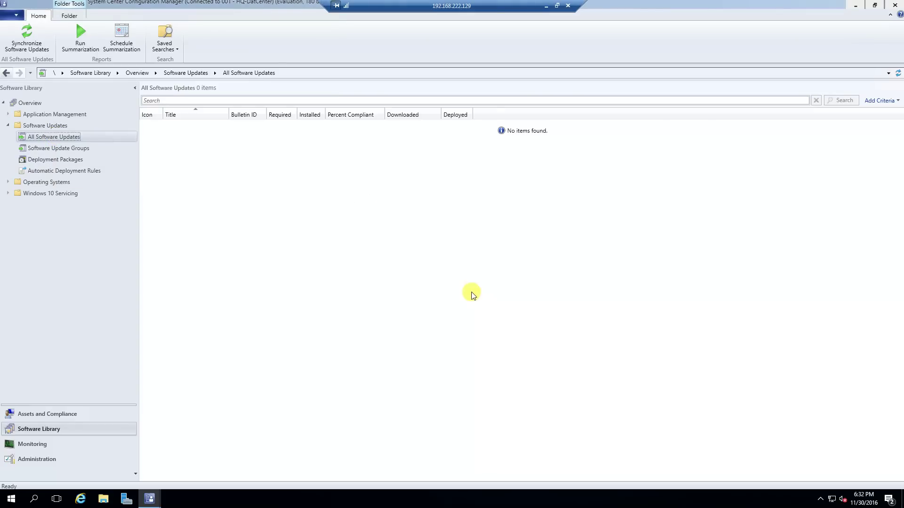
# - Cancel the leftover Add Site System Roles wizard without saving
pyautogui.click(856, 6)
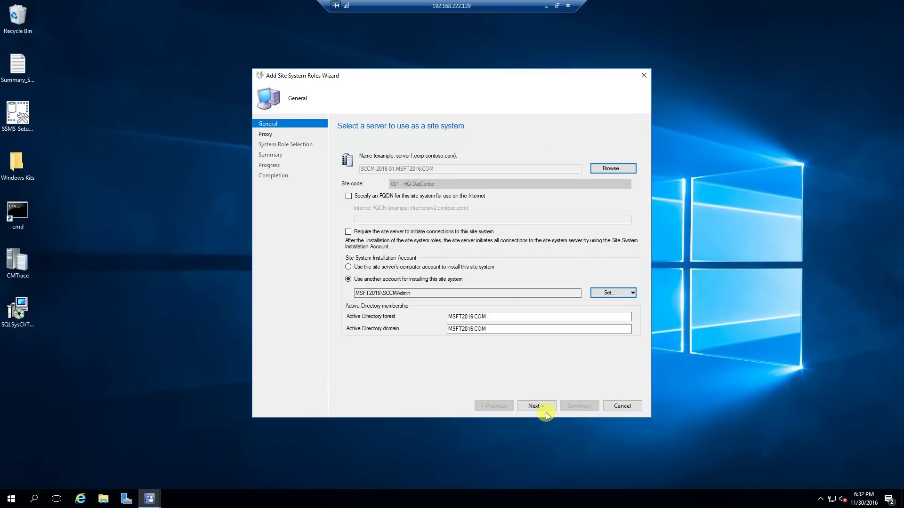
pyautogui.click(618, 406)
pyautogui.click(471, 286)
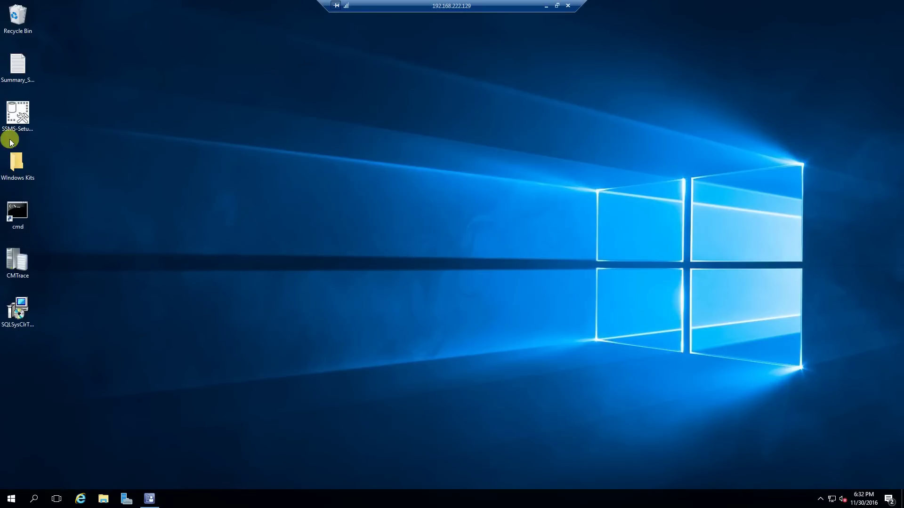
# - Launch CMTrace and load WCM.log from the Logs folder
pyautogui.doubleClick(12, 261)
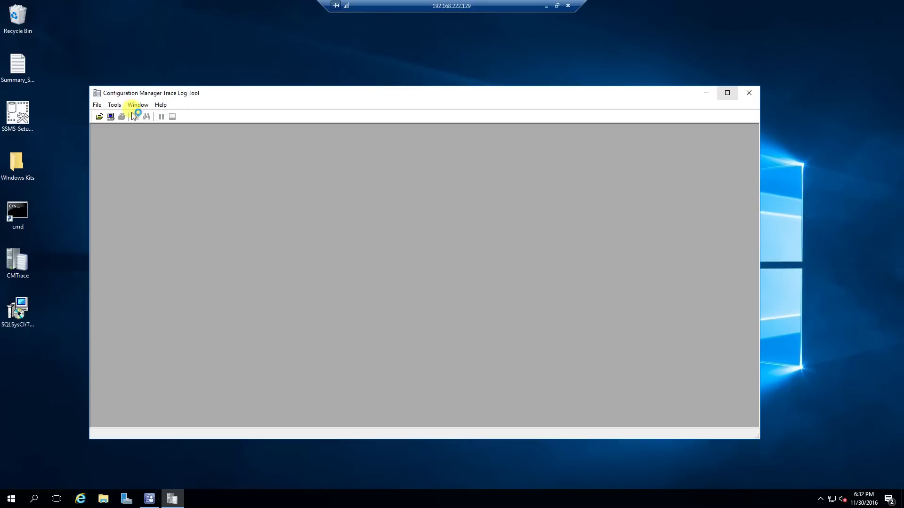
pyautogui.click(96, 105)
pyautogui.press('Right')
pyautogui.press('Right')
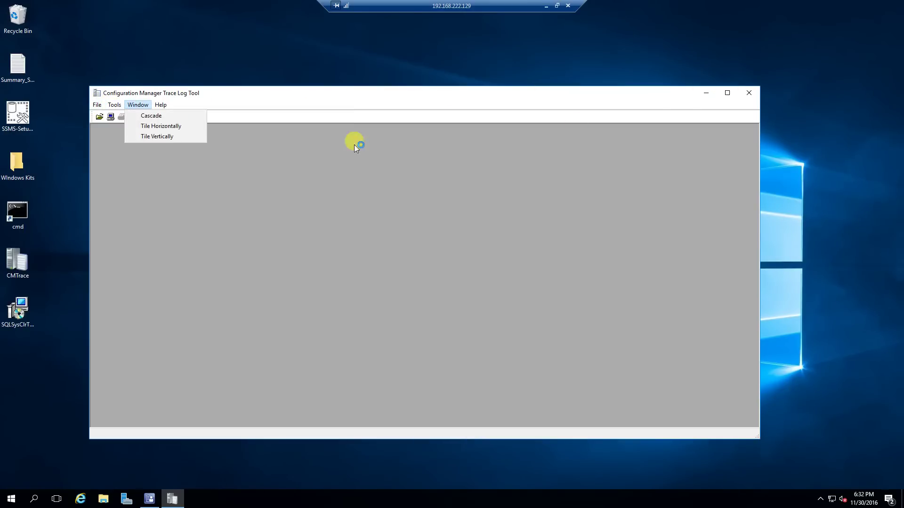
pyautogui.click(99, 116)
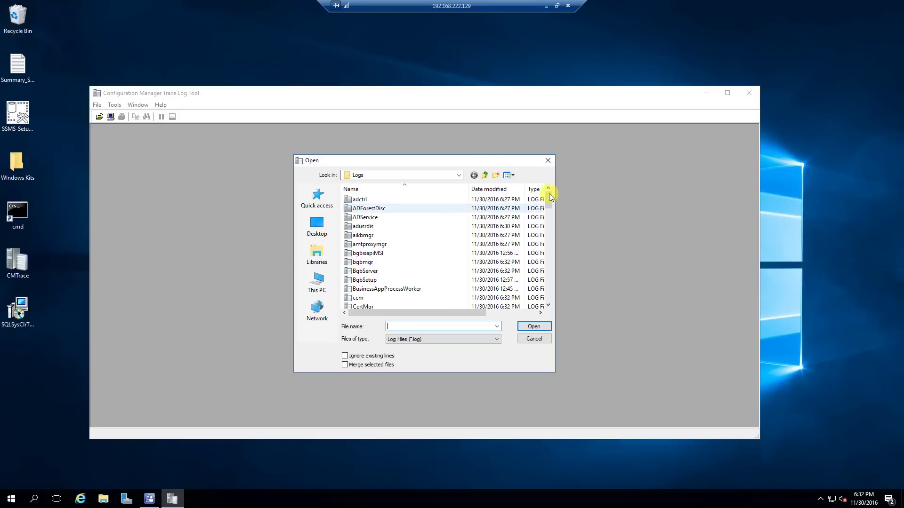
pyautogui.moveTo(549, 193); pyautogui.dragTo(548, 298)
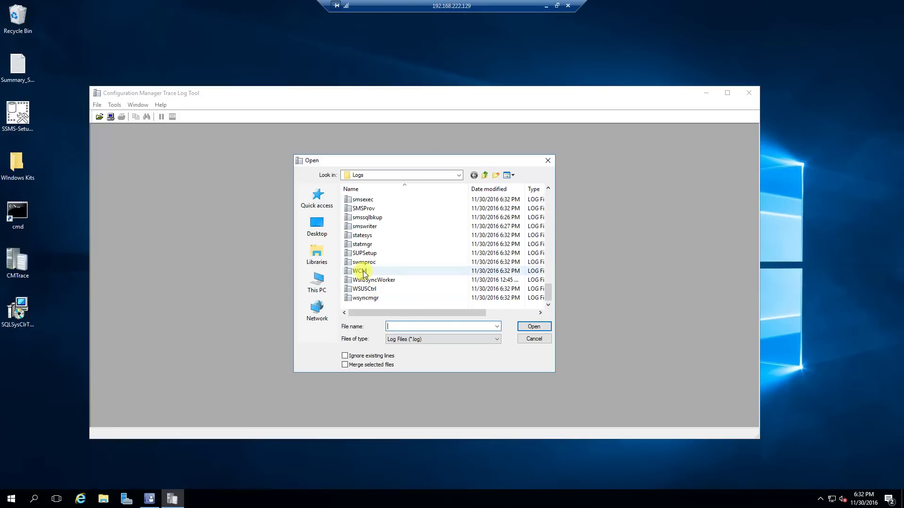
pyautogui.click(363, 271)
pyautogui.click(530, 326)
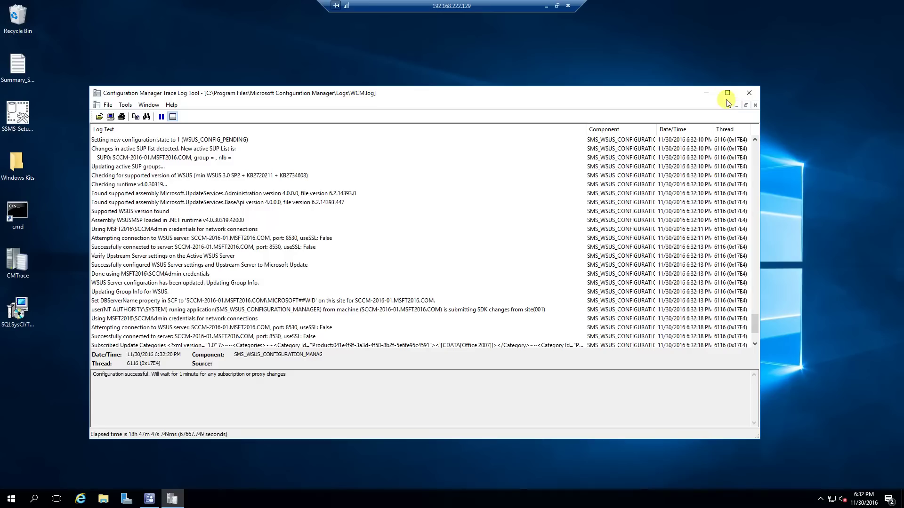
# - Maximize the log and review the update source, WSUS connection and 'Configuration successful' entries
pyautogui.click(727, 95)
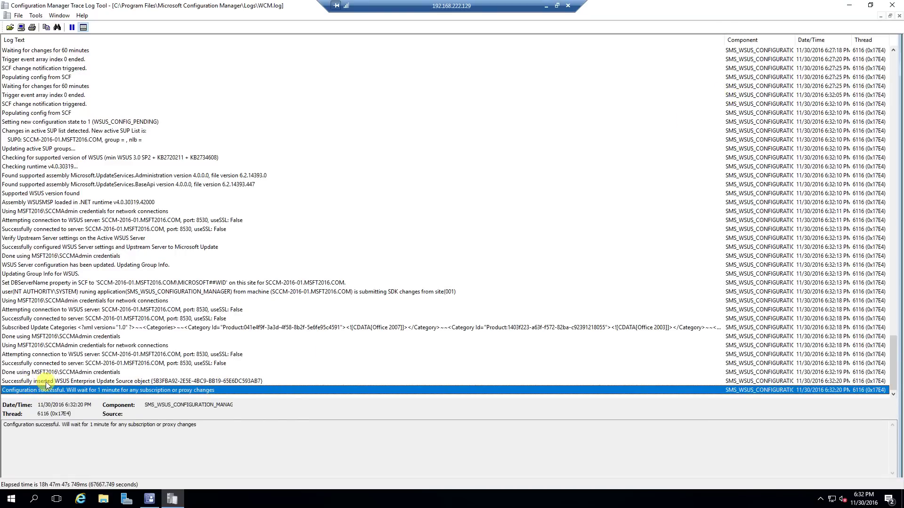
pyautogui.click(92, 382)
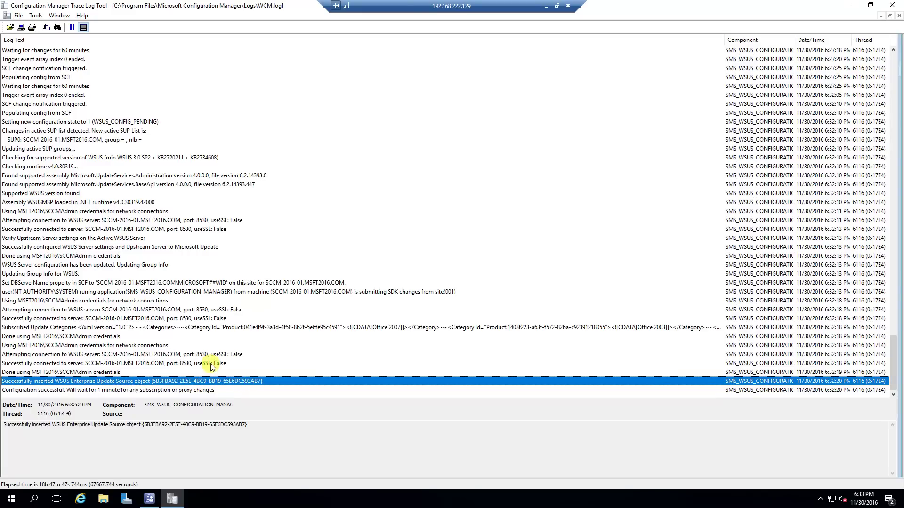
pyautogui.click(189, 355)
pyautogui.click(146, 364)
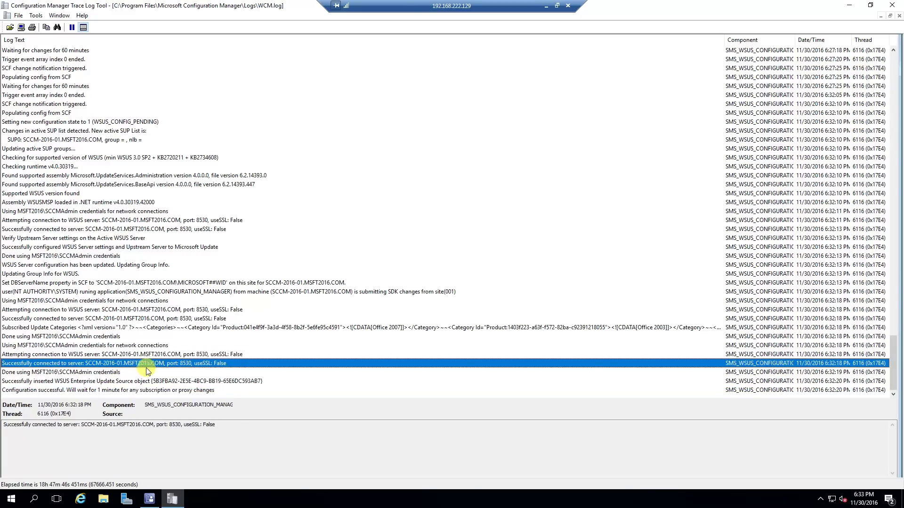
pyautogui.click(104, 390)
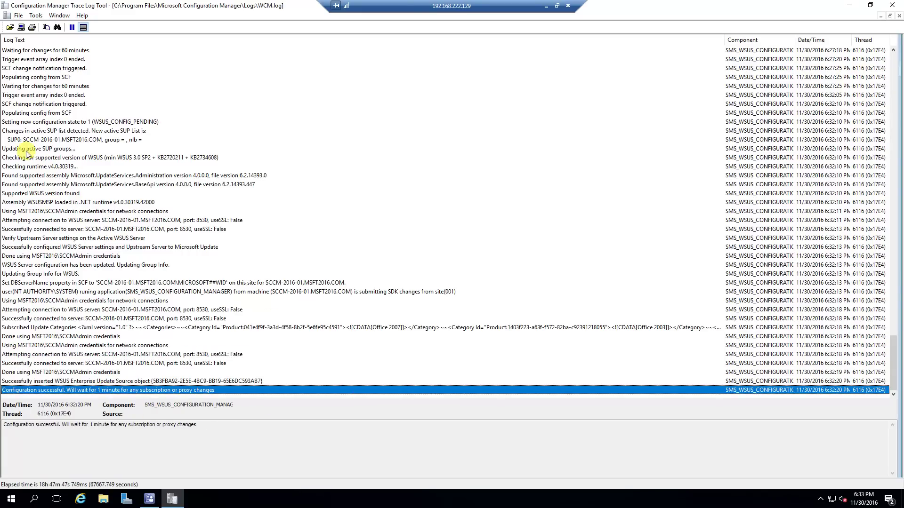
# - Reload WCM.log for the latest entries, then browse the Logs folder for another log
pyautogui.click(10, 28)
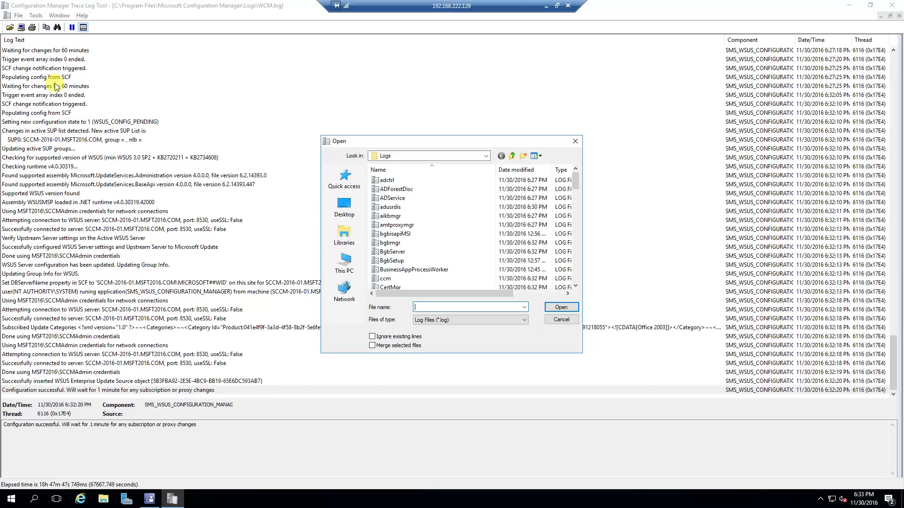
pyautogui.scroll(-10, 577, 233)
pyautogui.click(387, 252)
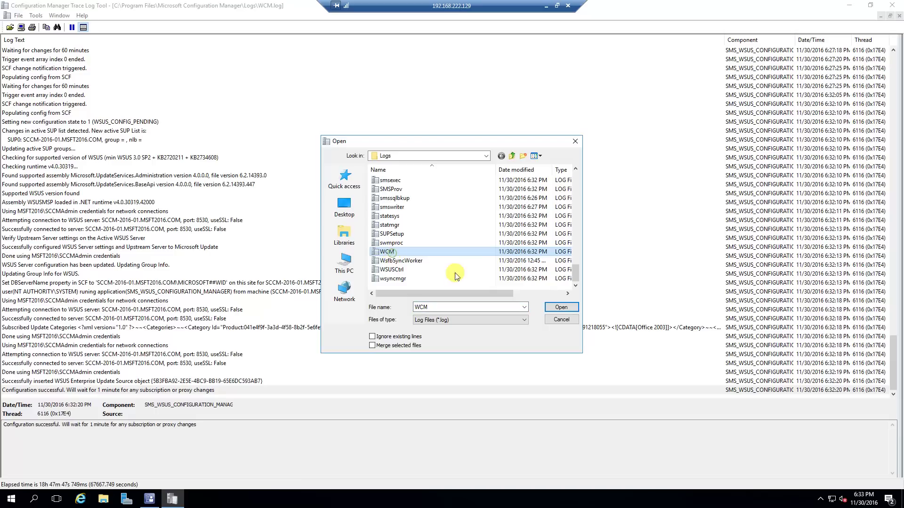
pyautogui.click(561, 308)
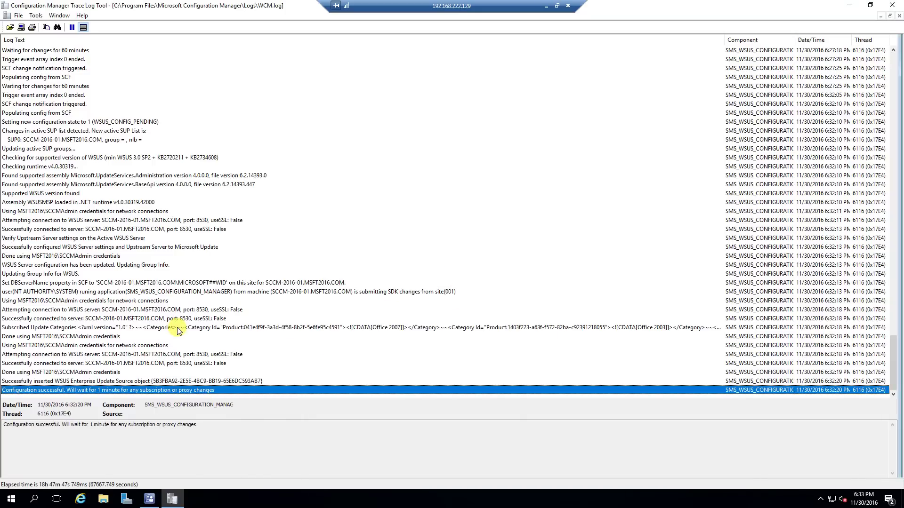
pyautogui.click(10, 28)
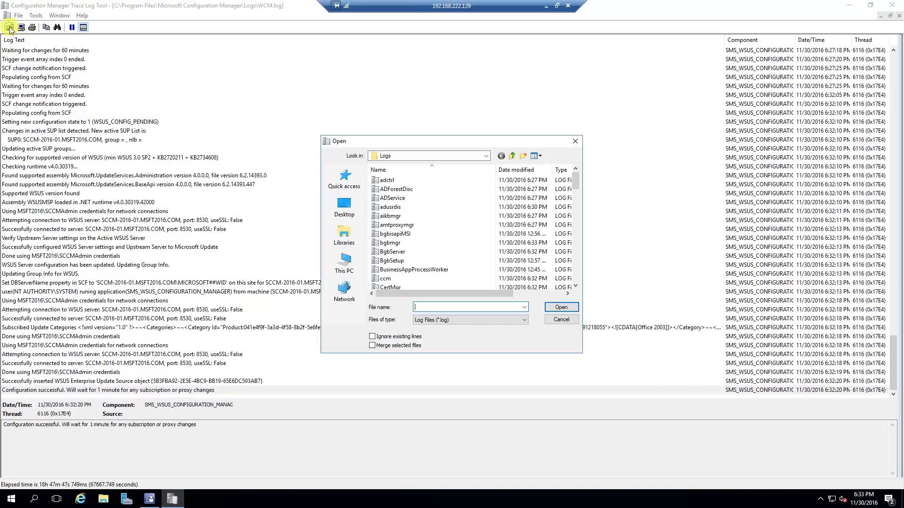
pyautogui.moveTo(575, 187); pyautogui.dragTo(584, 299)
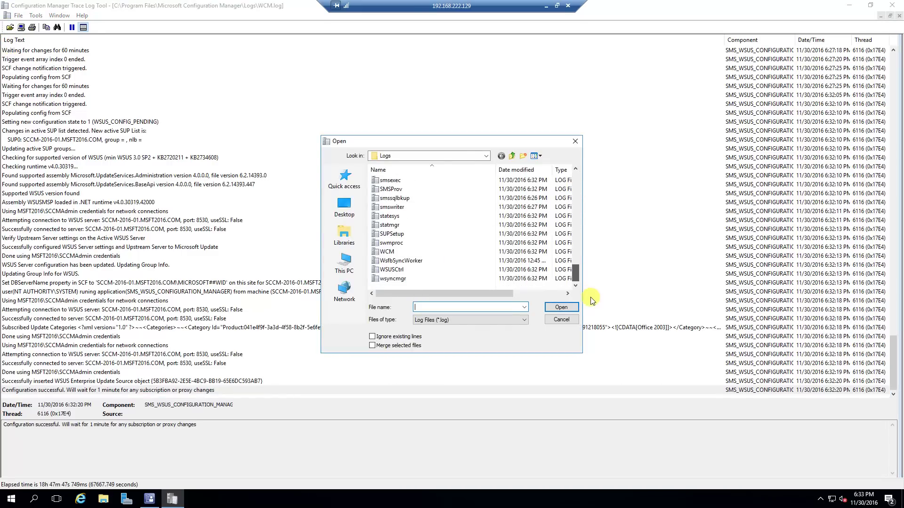
# - Load wsyncmgr.log in CMTrace and read from the Sync failed entry through the WSUS Cleanup entries
pyautogui.click(440, 279)
pyautogui.click(568, 308)
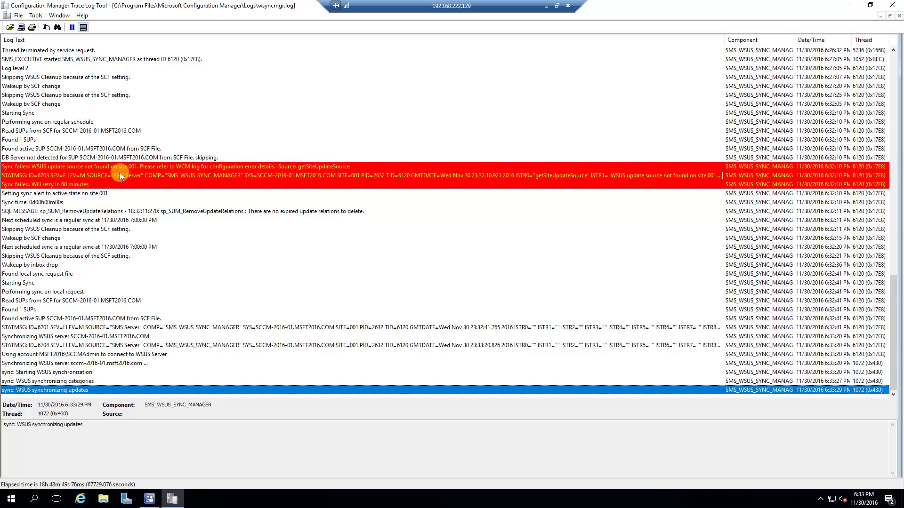
pyautogui.click(289, 166)
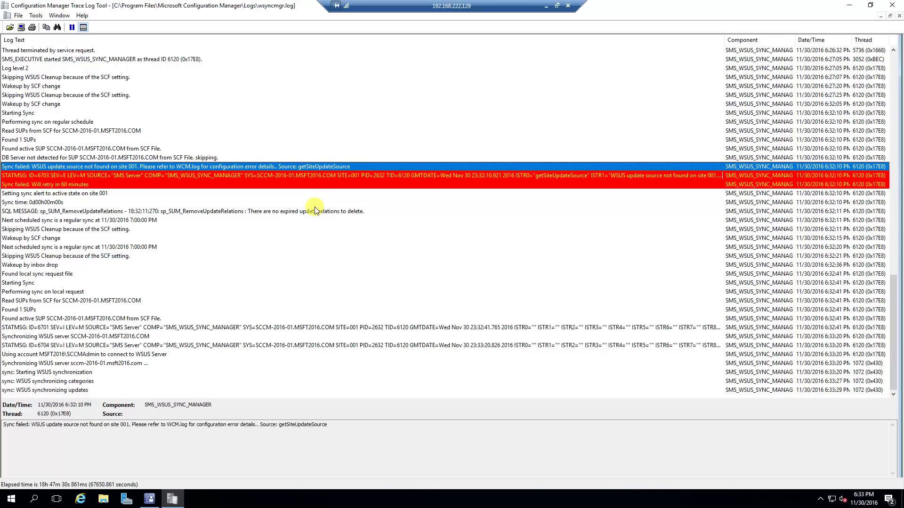
pyautogui.click(73, 194)
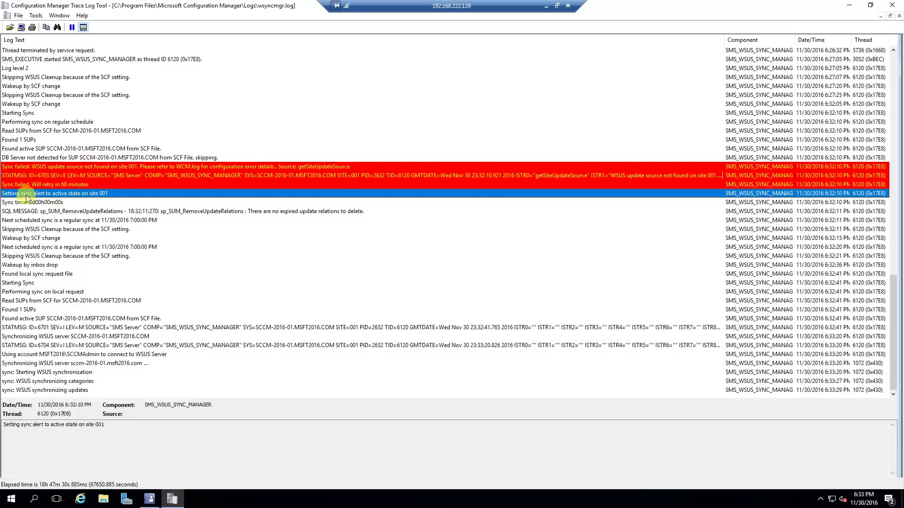
pyautogui.click(25, 203)
pyautogui.click(77, 211)
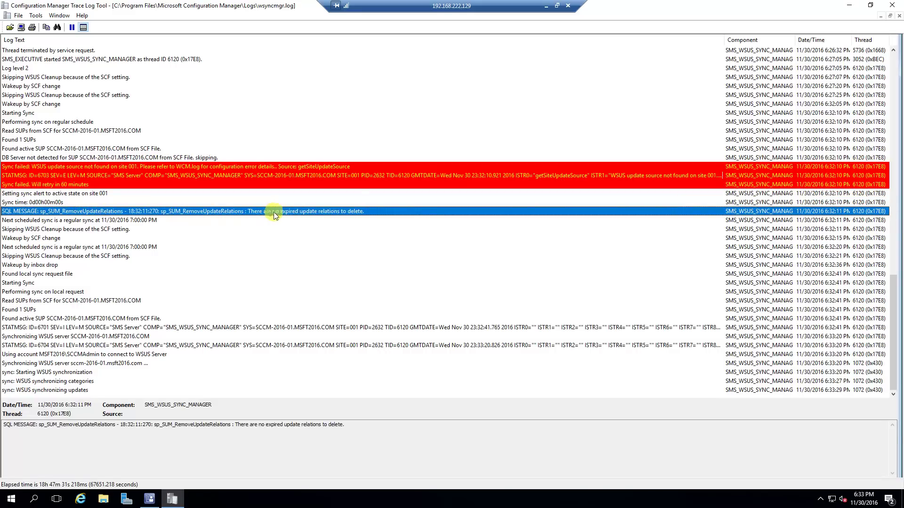
pyautogui.click(59, 220)
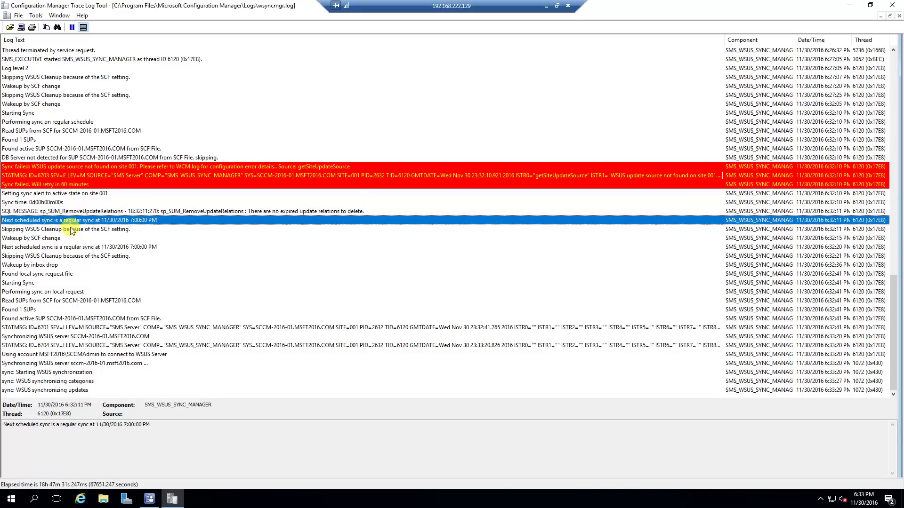
pyautogui.click(85, 230)
pyautogui.click(55, 239)
# - Read the log from the local sync request through Found 1 SUPs to 'Synchronizing WSUS server'
pyautogui.click(66, 248)
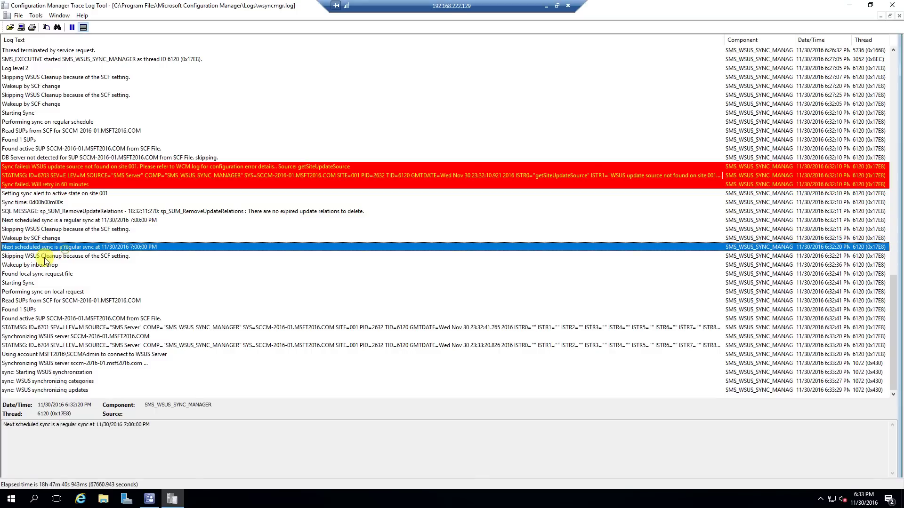
pyautogui.click(18, 257)
pyautogui.click(28, 266)
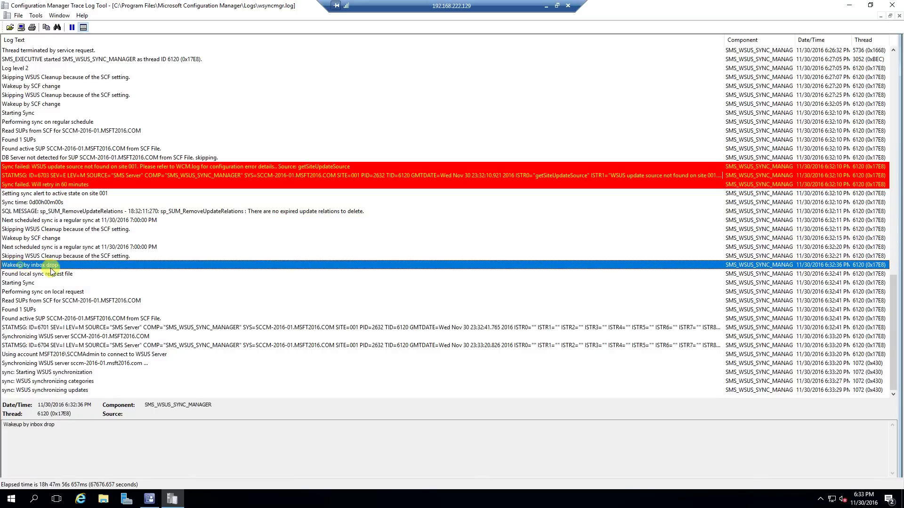
pyautogui.click(33, 276)
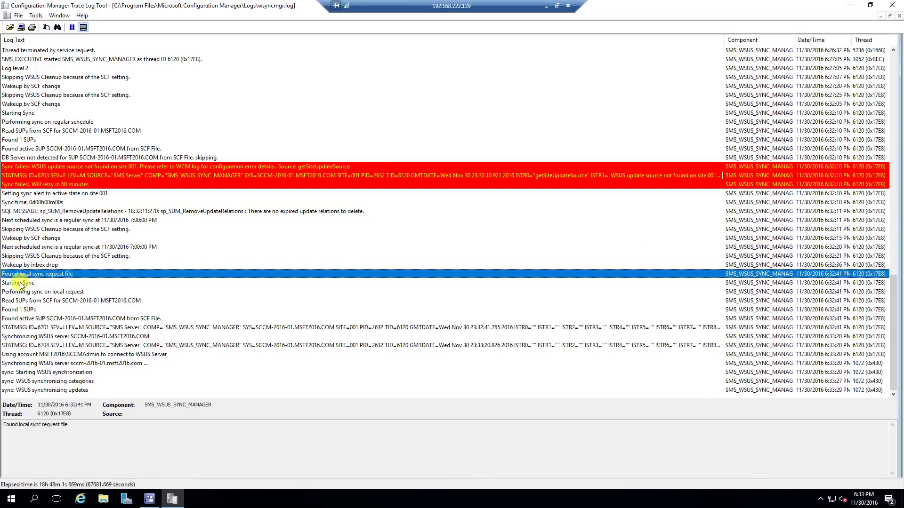
pyautogui.click(18, 283)
pyautogui.click(37, 301)
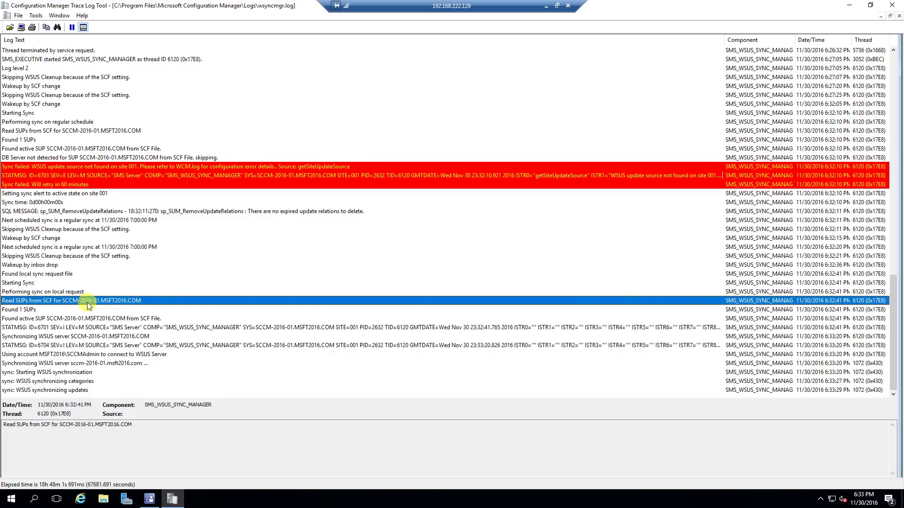
pyautogui.click(24, 310)
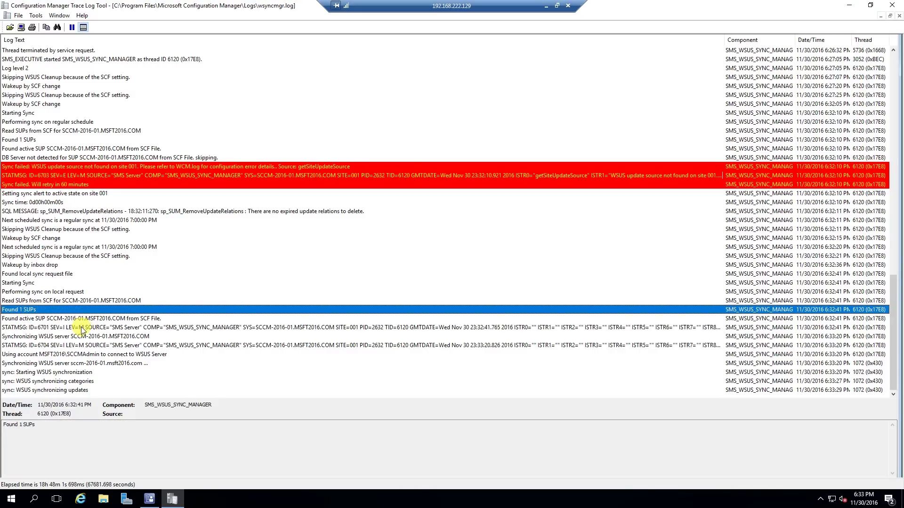
pyautogui.click(53, 319)
pyautogui.click(56, 328)
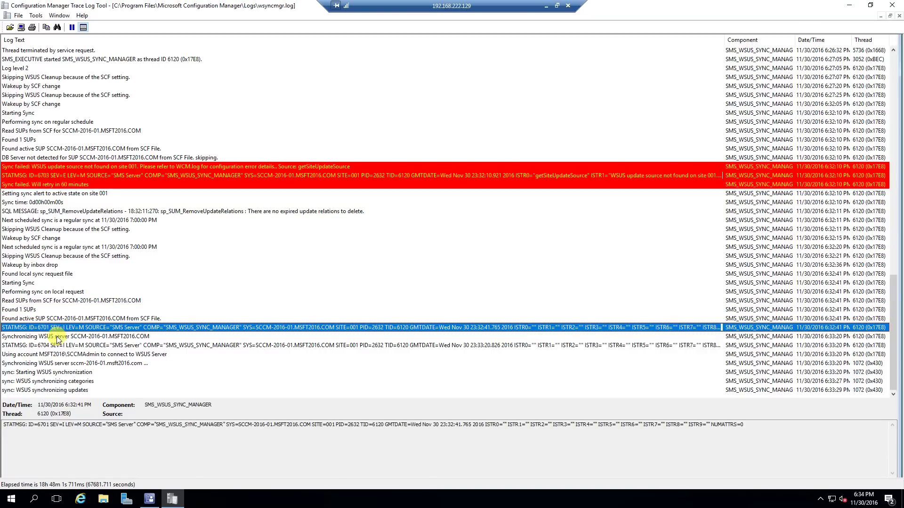
pyautogui.click(45, 336)
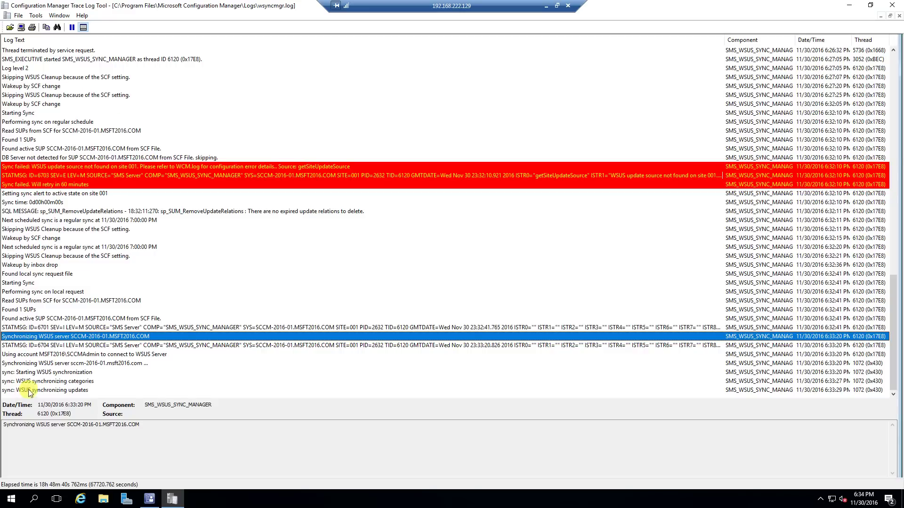
# - Inspect the 'Starting WSUS synchronization' and 'WSUS synchronizing updates' entries in the details pane
pyautogui.click(58, 390)
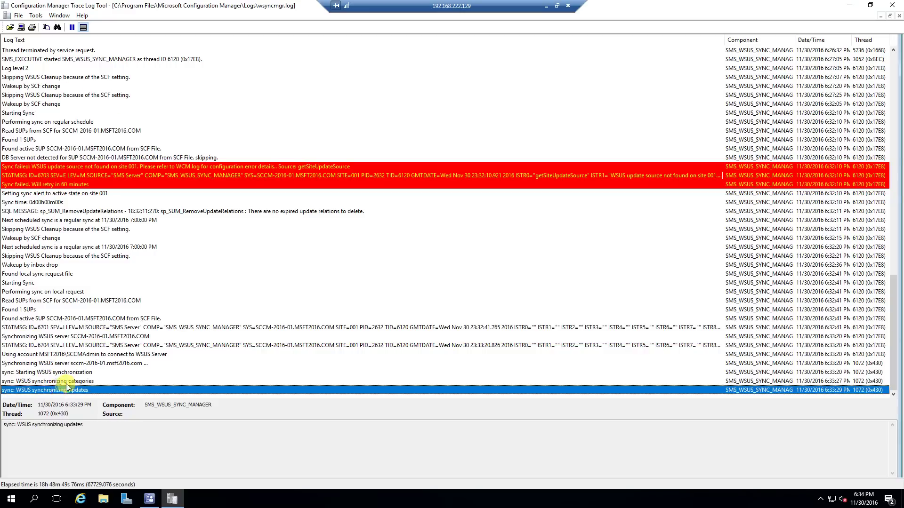
pyautogui.click(61, 372)
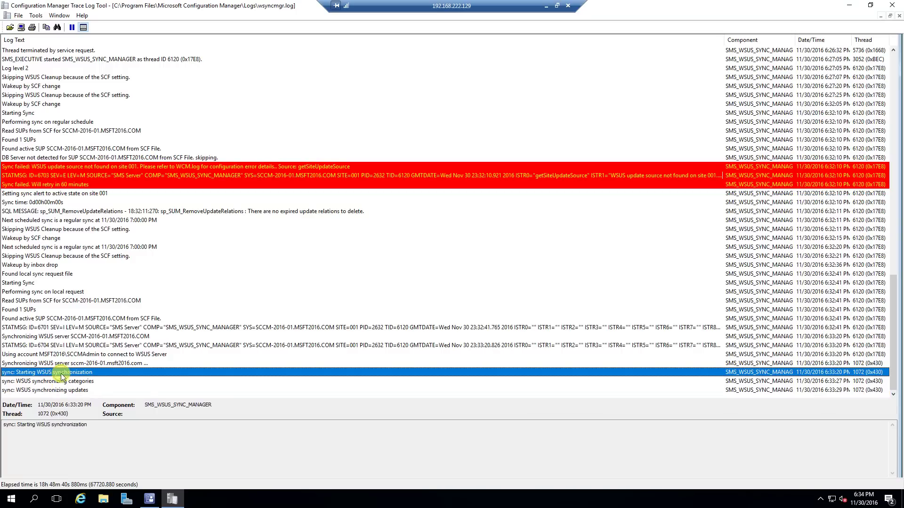
pyautogui.moveTo(24, 426); pyautogui.dragTo(69, 405)
pyautogui.click(63, 391)
pyautogui.click(81, 426)
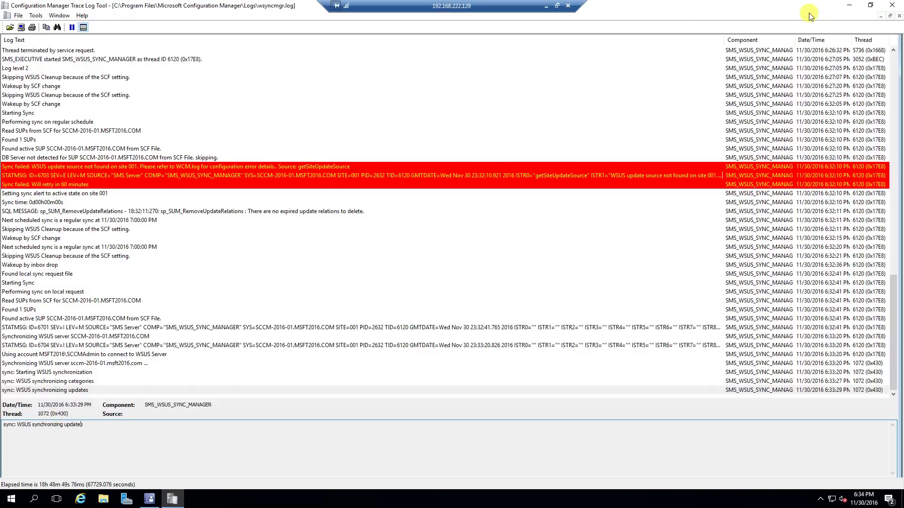
# - Minimize CMTrace and show Software Update Point Synchronization Status under the console's Monitoring workspace
pyautogui.click(851, 6)
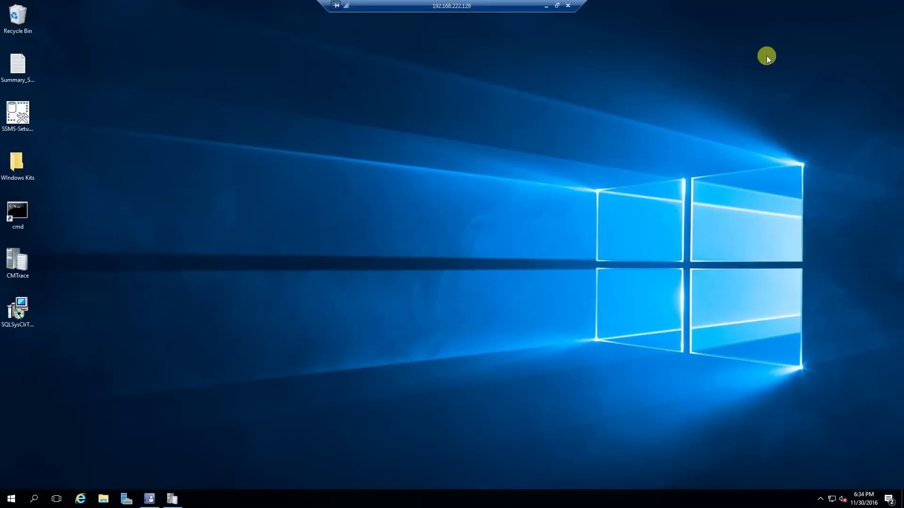
pyautogui.click(150, 500)
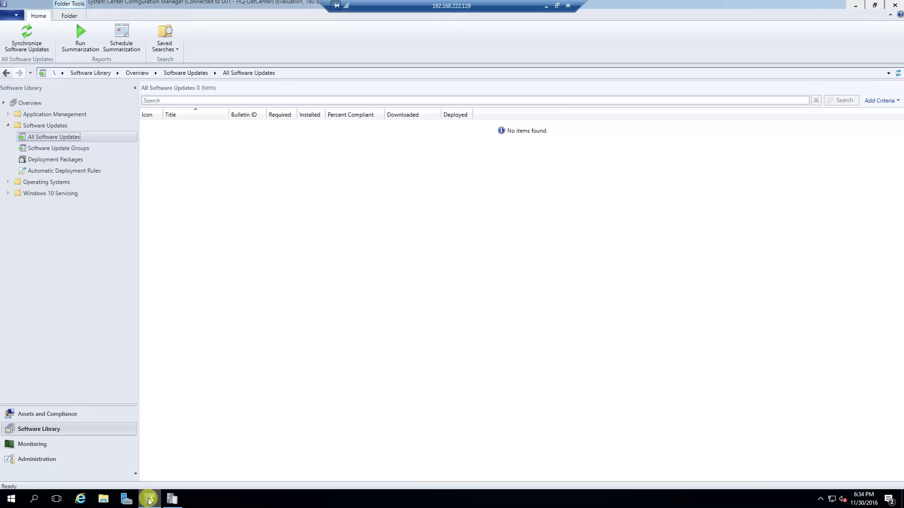
pyautogui.click(33, 443)
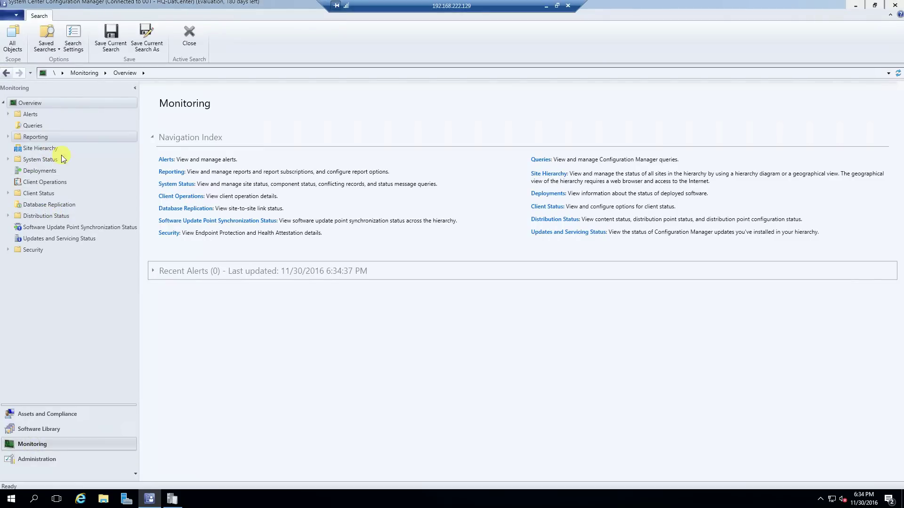
pyautogui.click(50, 229)
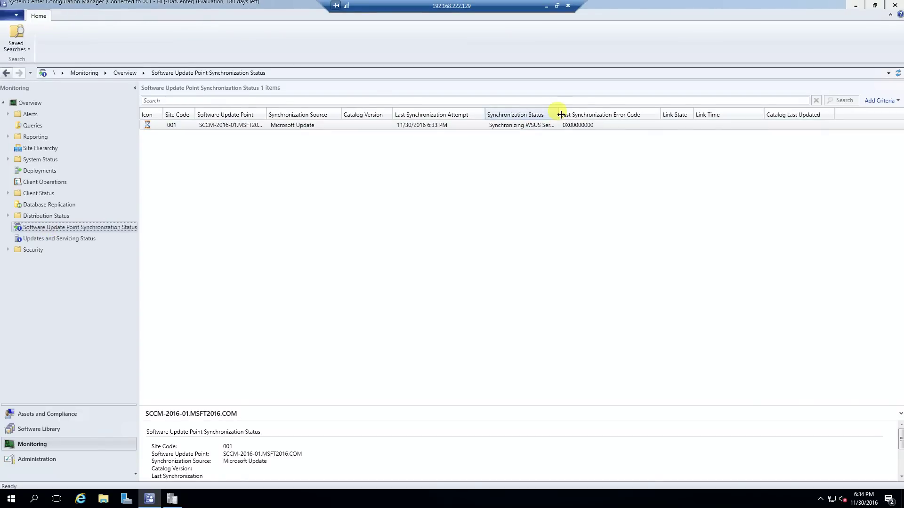
# - Widen the Synchronization Status column to read site 001's Synchronizing WSUS Server, error 0X00000000
pyautogui.moveTo(558, 115); pyautogui.dragTo(658, 115)
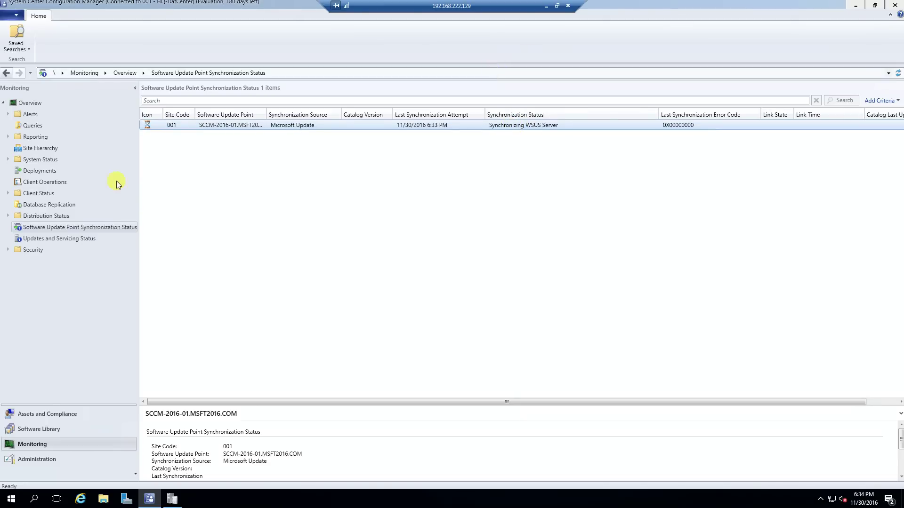
pyautogui.click(75, 235)
pyautogui.click(73, 228)
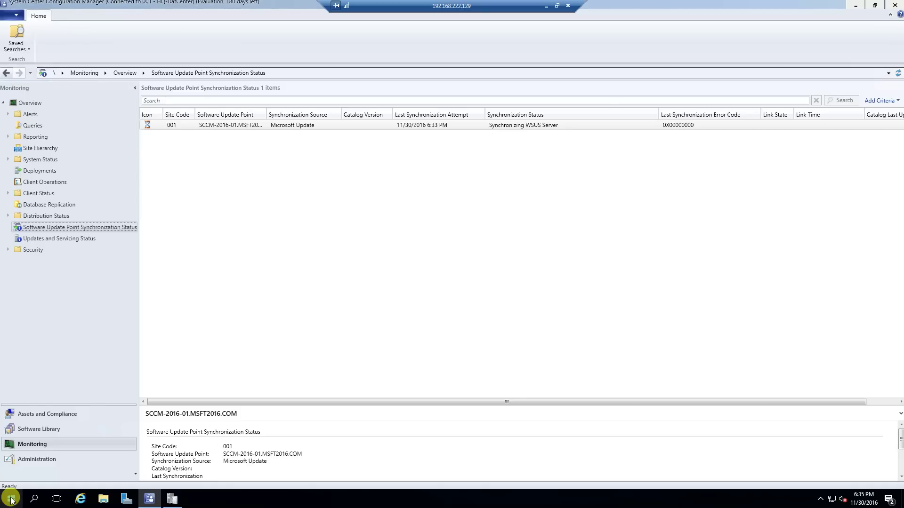
# - Launch SQL Server 2016 Installation Center from the Start menu, approving the UAC prompt
pyautogui.click(10, 499)
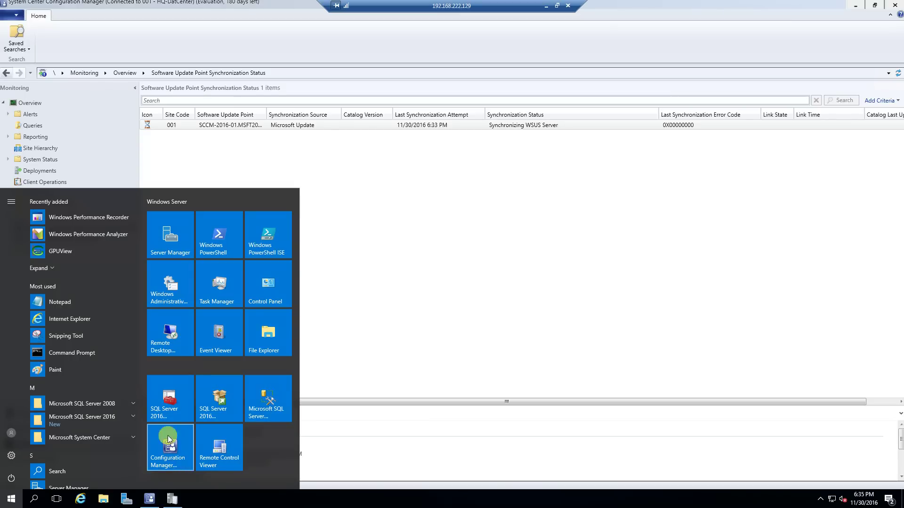
pyautogui.click(220, 403)
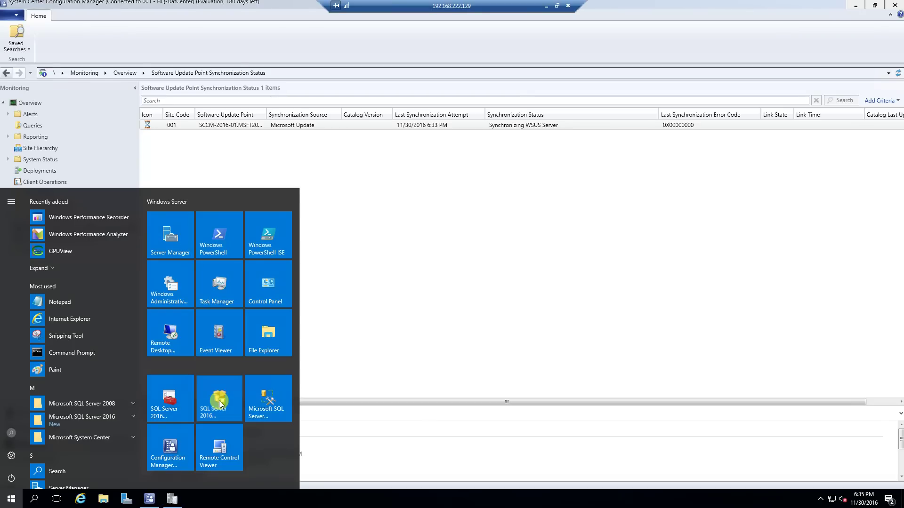
pyautogui.click(220, 402)
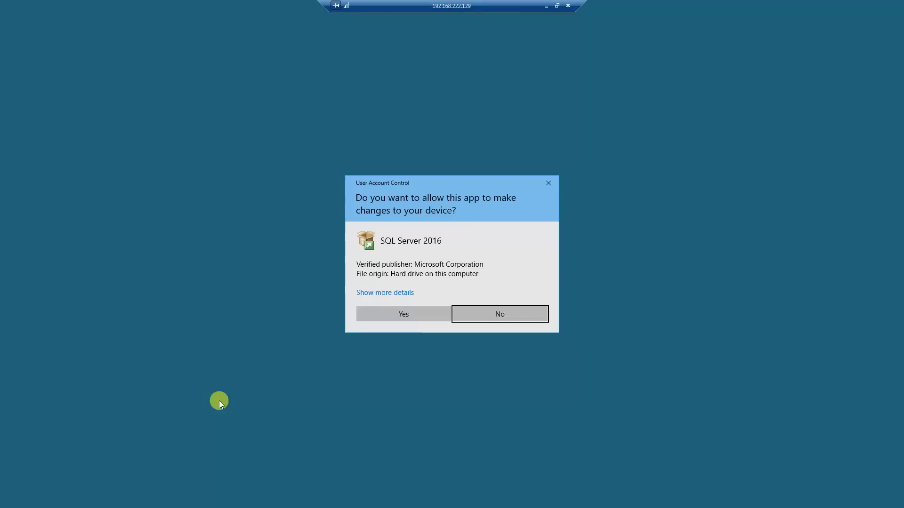
pyautogui.click(403, 311)
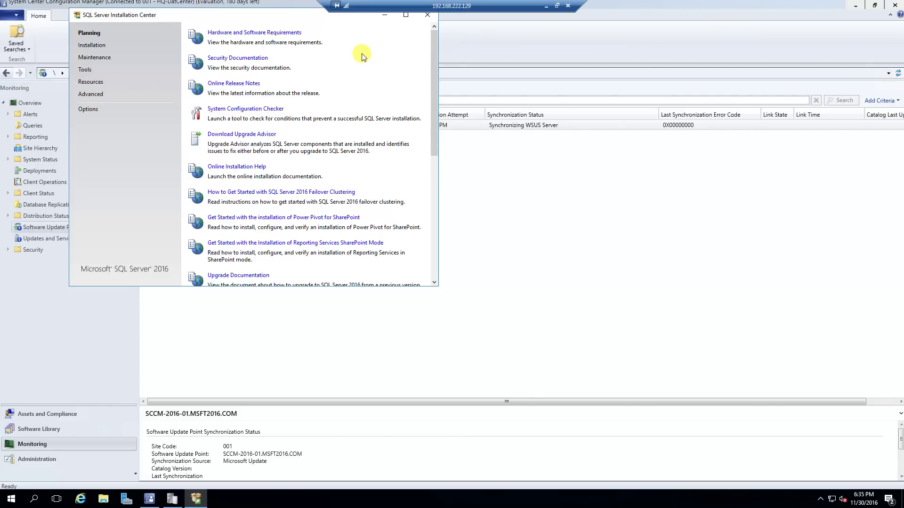
# - Restore the Configuration Manager console to a smaller window and close the Installation Center
pyautogui.moveTo(298, 5); pyautogui.dragTo(665, 84)
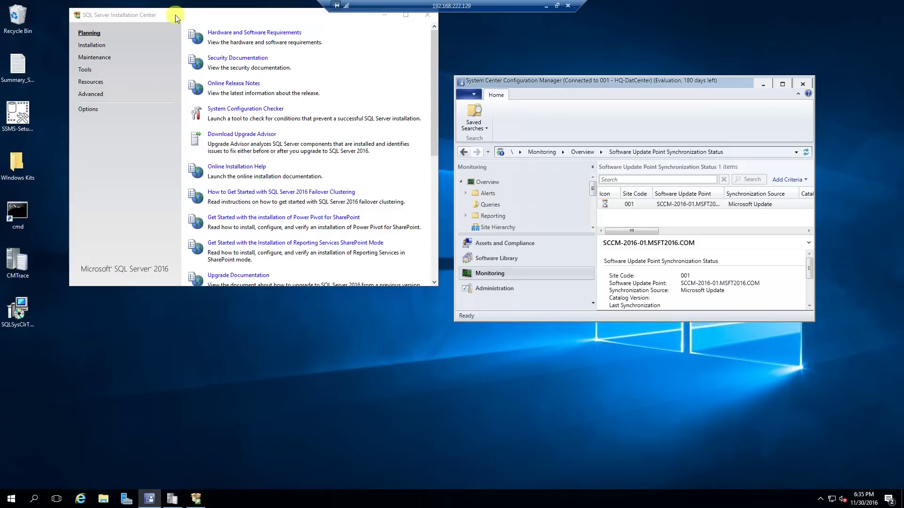
pyautogui.moveTo(186, 14); pyautogui.dragTo(180, 53)
pyautogui.click(421, 53)
pyautogui.moveTo(575, 81); pyautogui.dragTo(277, 76)
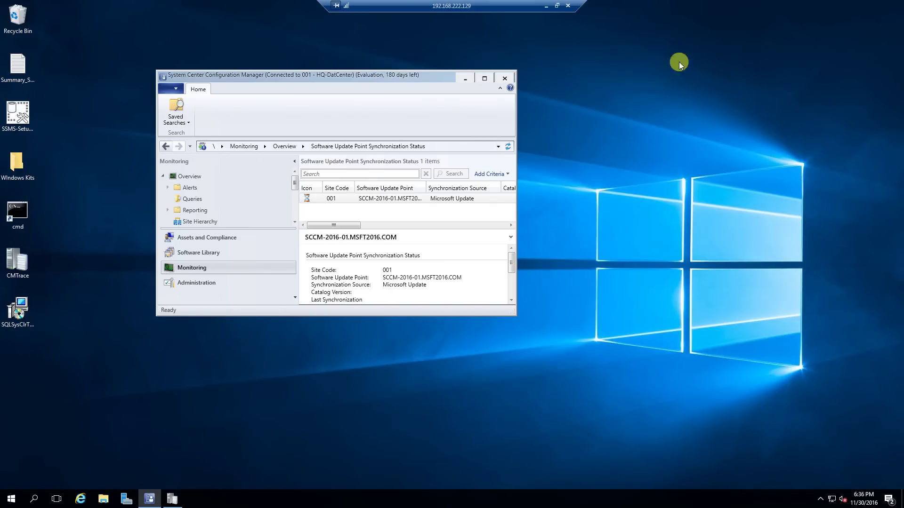
# - Maximize the Configuration Manager console to show site 001's Synchronizing WSUS Server status
pyautogui.click(485, 78)
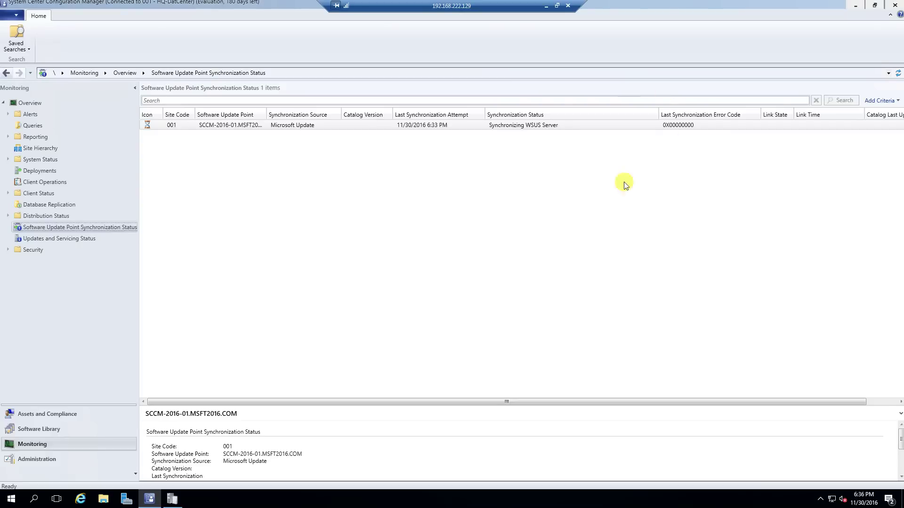